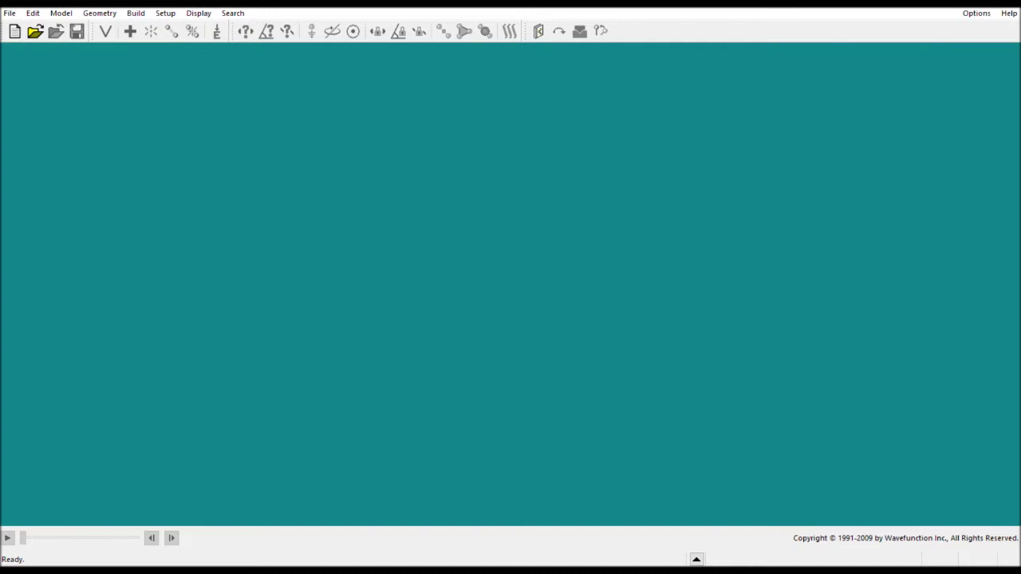
- Create a new document and build ethane by joining two tetrahedral sp3 carbons
{"action": "left_click", "coordinate": [14, 31]}
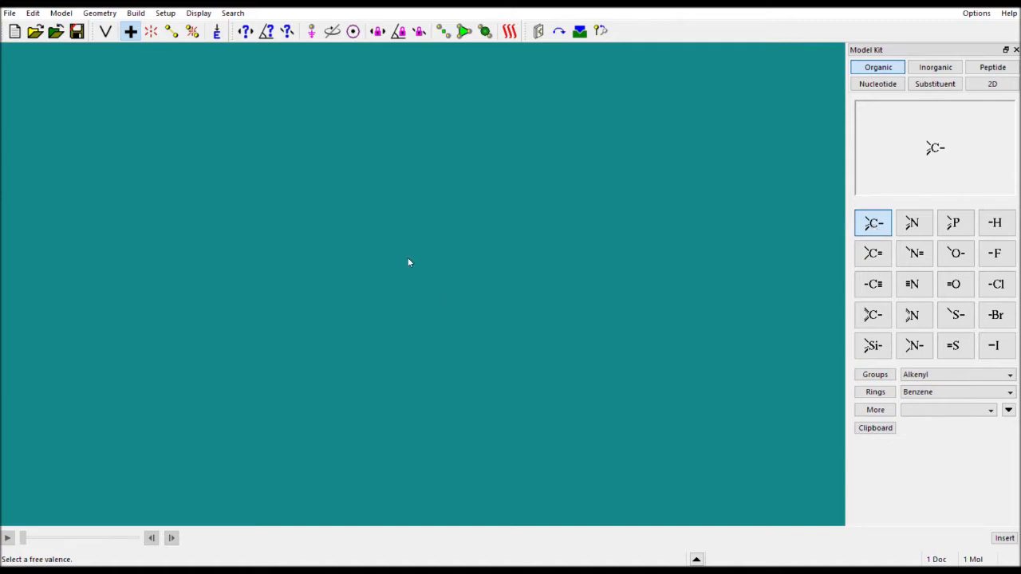
{"action": "left_click", "coordinate": [376, 258]}
{"action": "left_click_drag", "start_coordinate": [376, 259], "coordinate": [531, 273]}
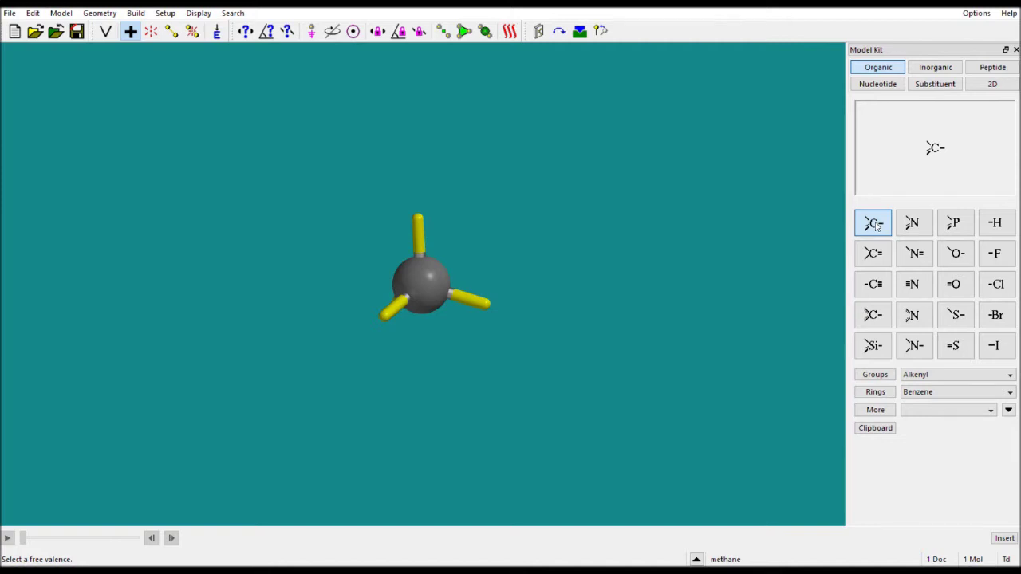
{"action": "left_click", "coordinate": [486, 306]}
{"action": "left_click_drag", "start_coordinate": [529, 324], "coordinate": [547, 370]}
{"action": "scroll", "coordinate": [547, 371], "scroll_direction": "up", "scroll_amount": 5}
{"action": "left_click_drag", "start_coordinate": [446, 360], "coordinate": [429, 266]}
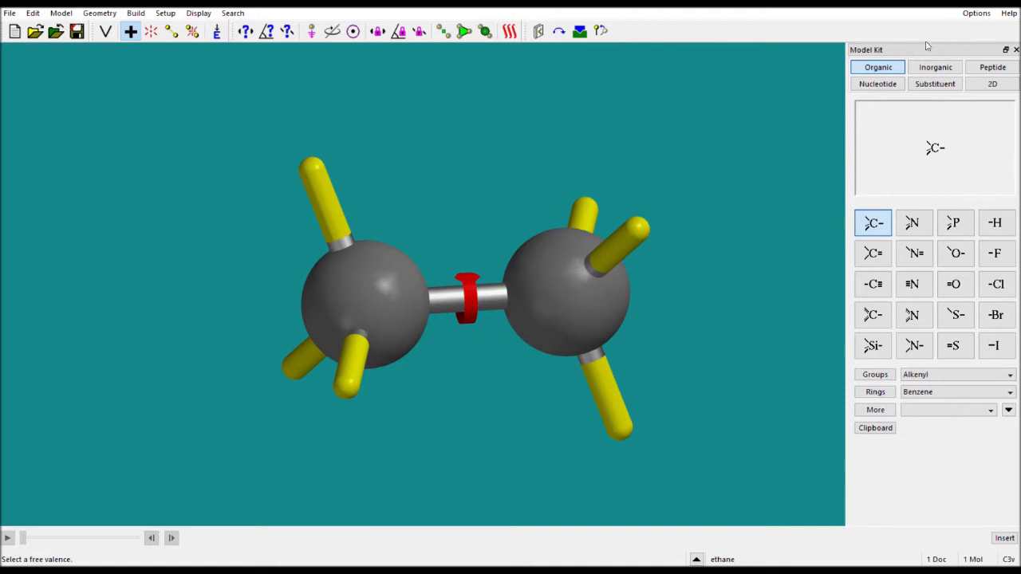
- Change the ethane carbon–carbon bond to a double bond, and restore it to a single bond
{"action": "left_click", "coordinate": [935, 67]}
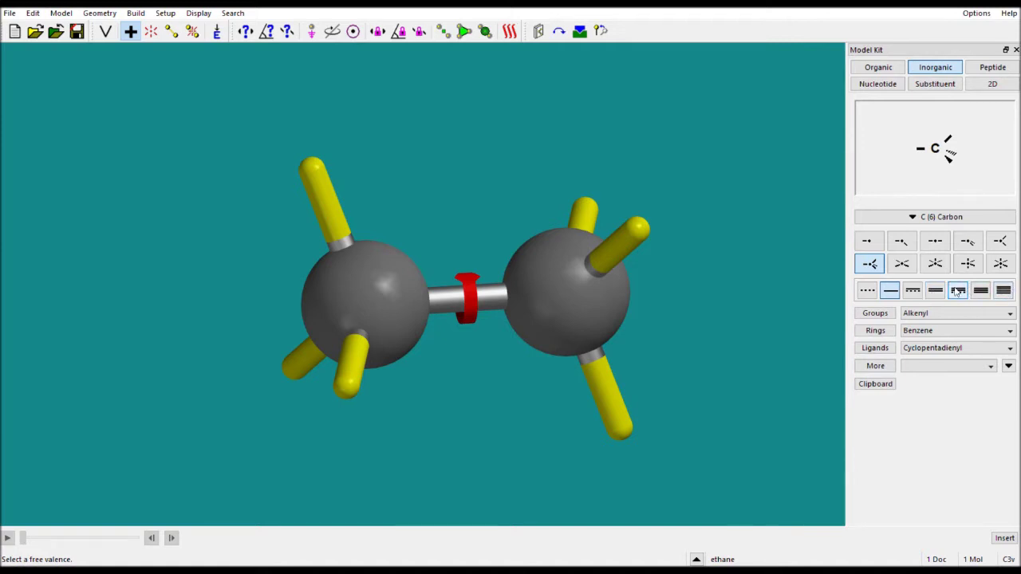
{"action": "left_click", "coordinate": [937, 292]}
{"action": "left_click", "coordinate": [492, 297]}
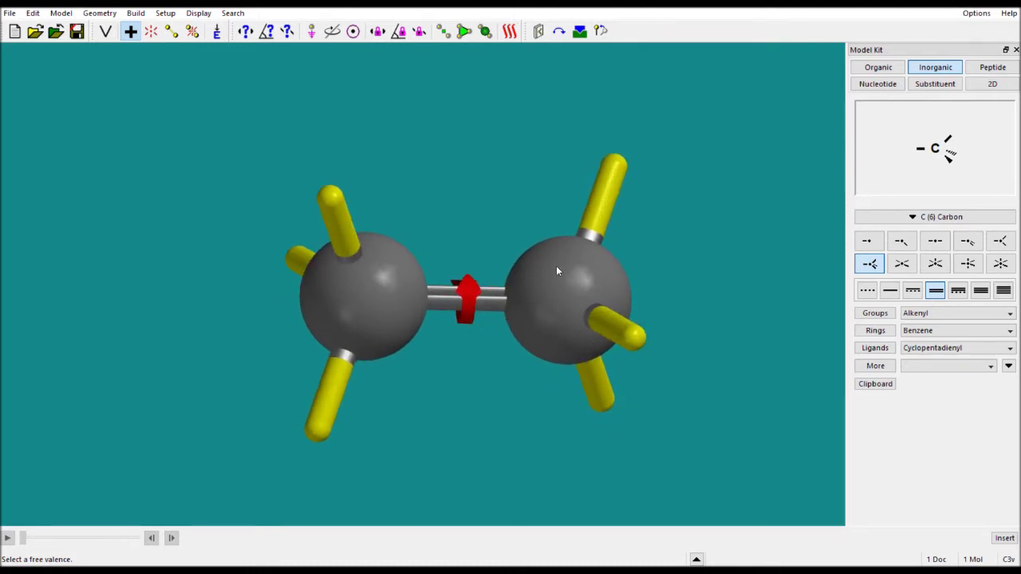
{"action": "left_click", "coordinate": [891, 290]}
{"action": "left_click", "coordinate": [479, 302]}
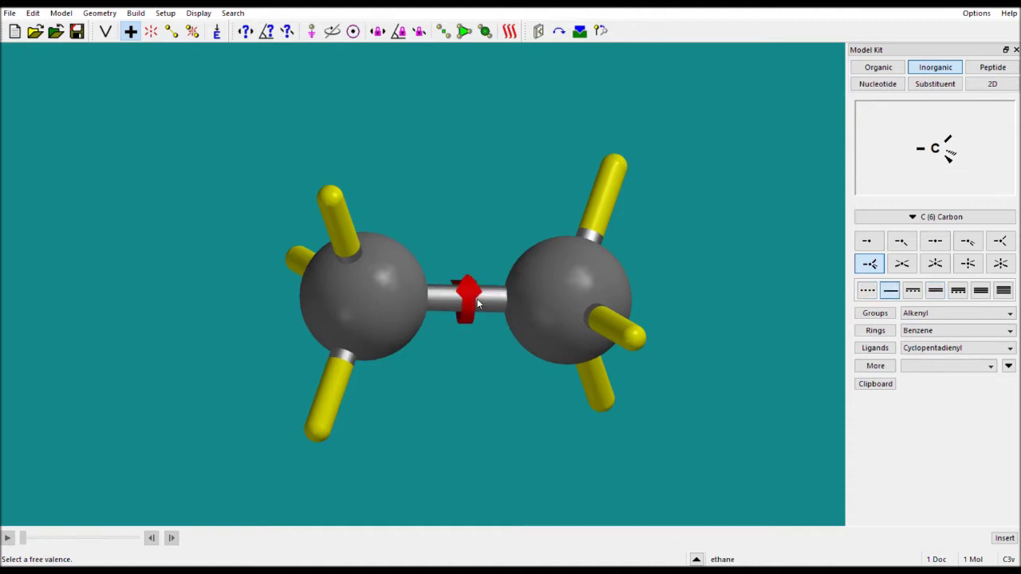
{"action": "left_click", "coordinate": [878, 68]}
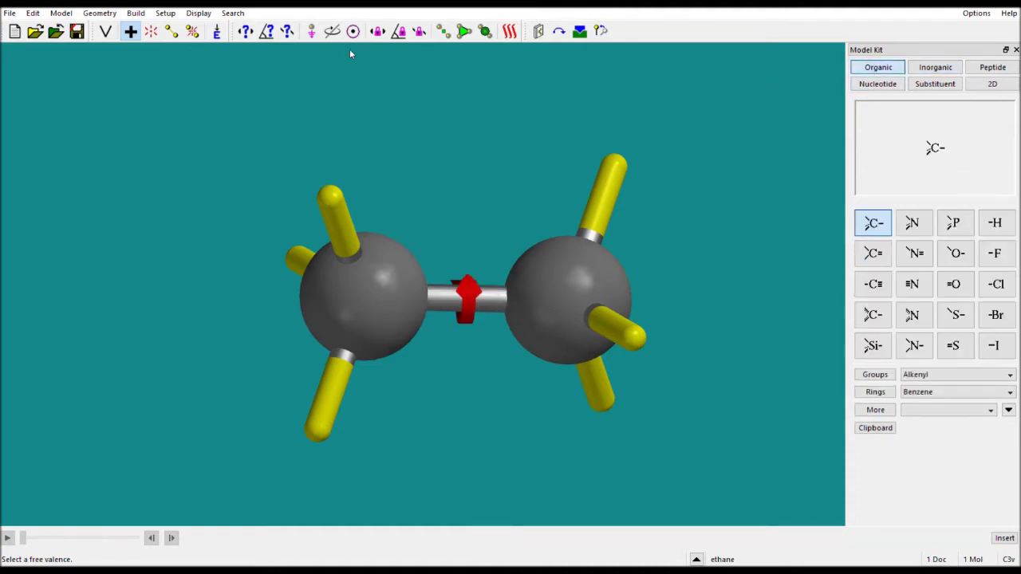
- Leave build mode and view the complete ethane model with its hydrogens
{"action": "left_click", "coordinate": [131, 36]}
{"action": "left_click", "coordinate": [106, 32]}
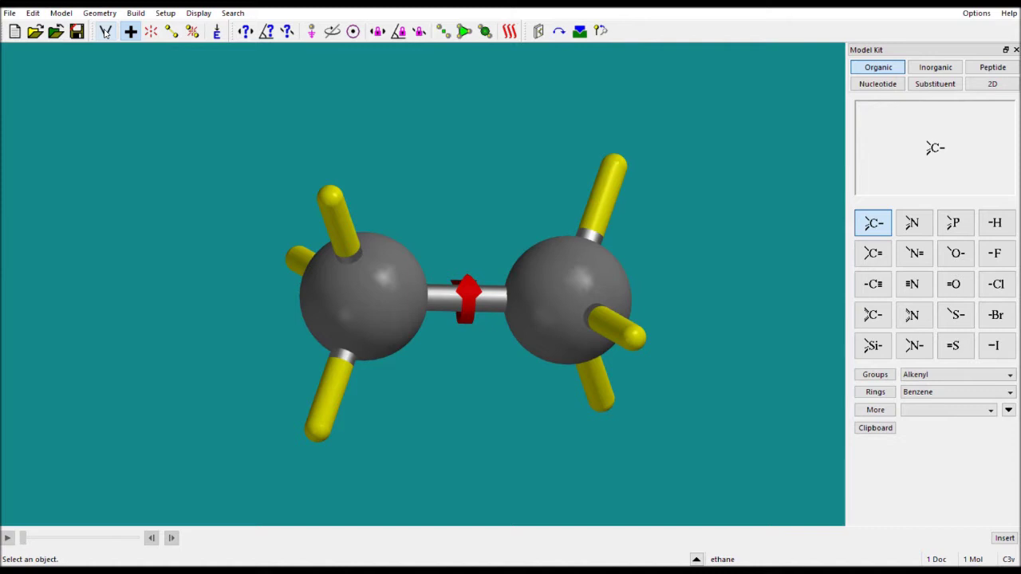
{"action": "left_click", "coordinate": [105, 32]}
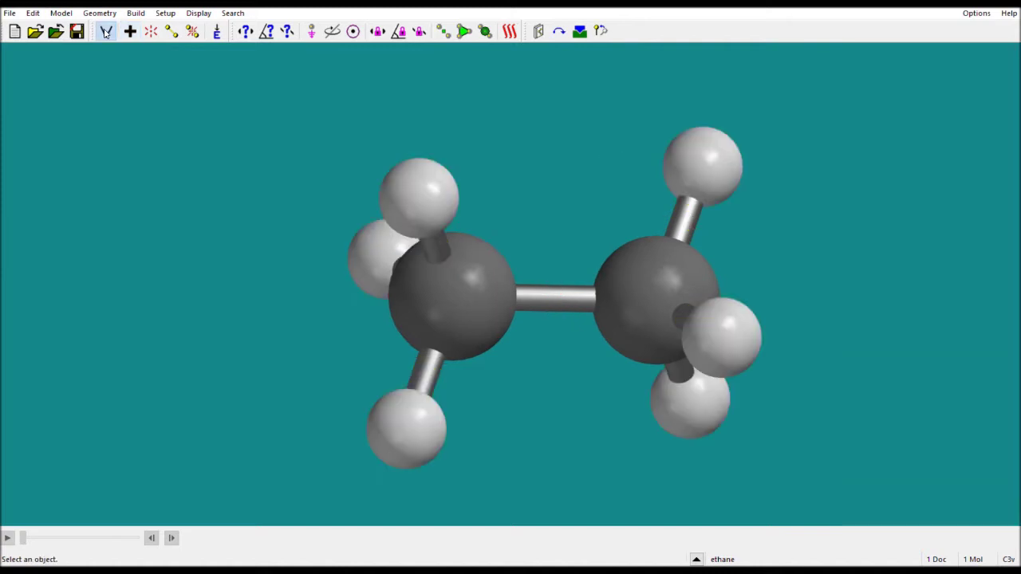
{"action": "scroll", "coordinate": [661, 253], "scroll_direction": "up", "scroll_amount": 2}
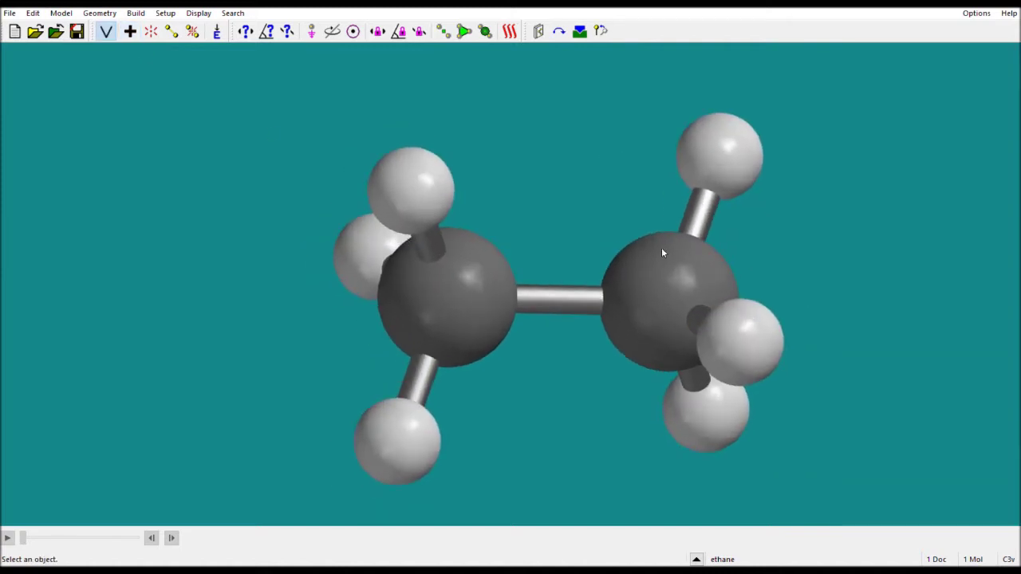
- Attach a fluorine atom to an open valence of ethane, and delete that fluorine
{"action": "left_click", "coordinate": [130, 32]}
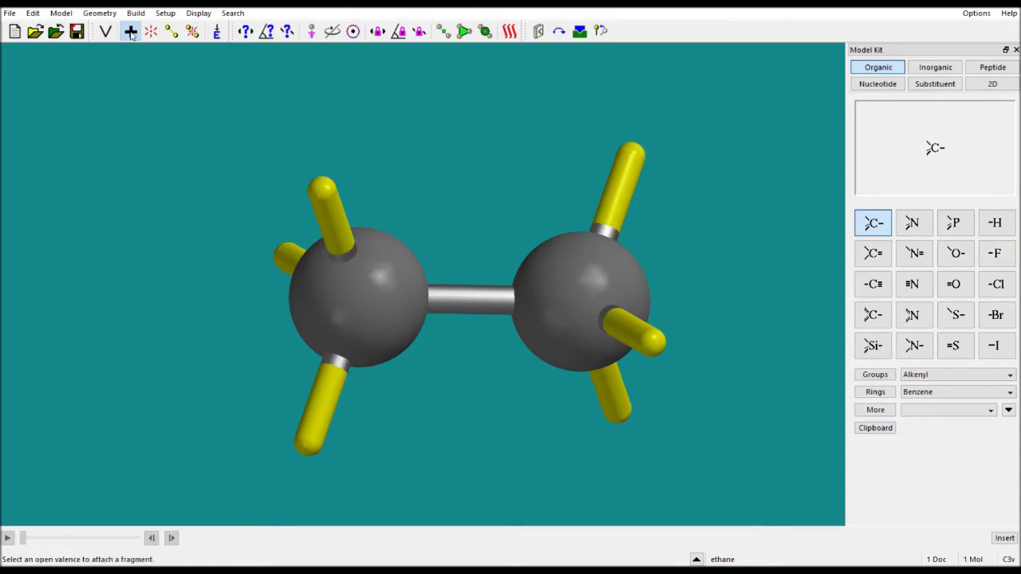
{"action": "left_click", "coordinate": [1001, 260]}
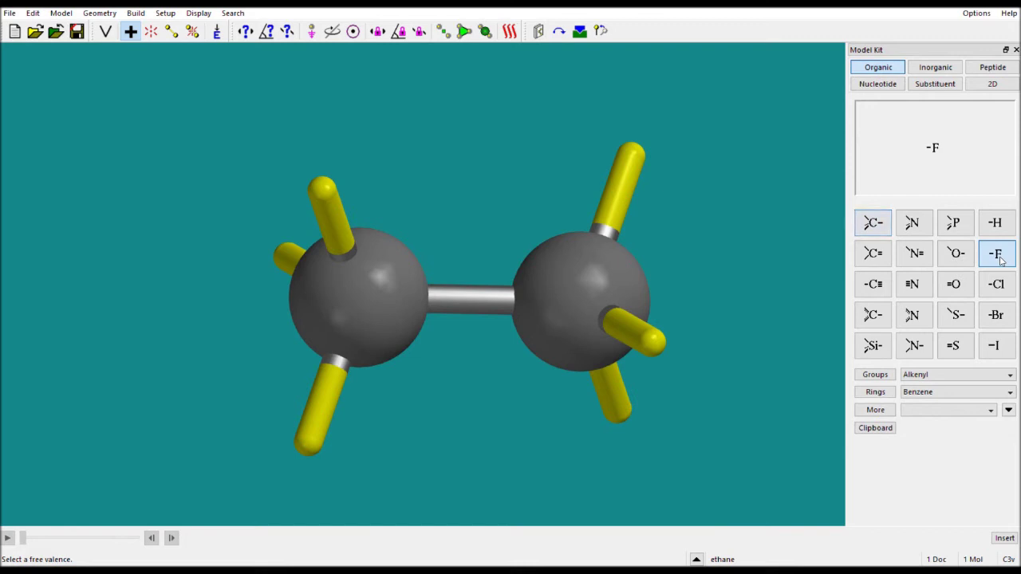
{"action": "left_click", "coordinate": [637, 153]}
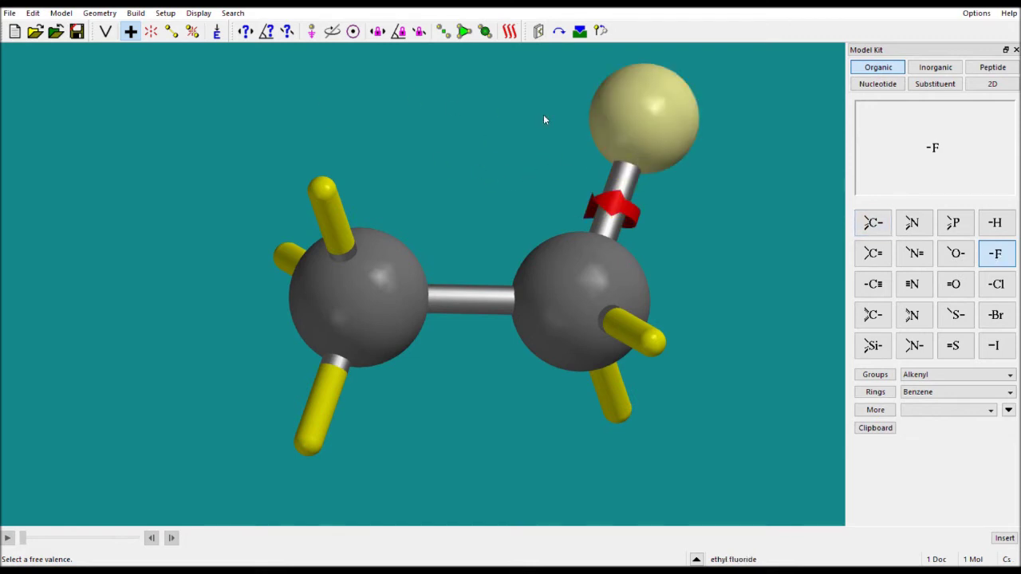
{"action": "left_click", "coordinate": [151, 32]}
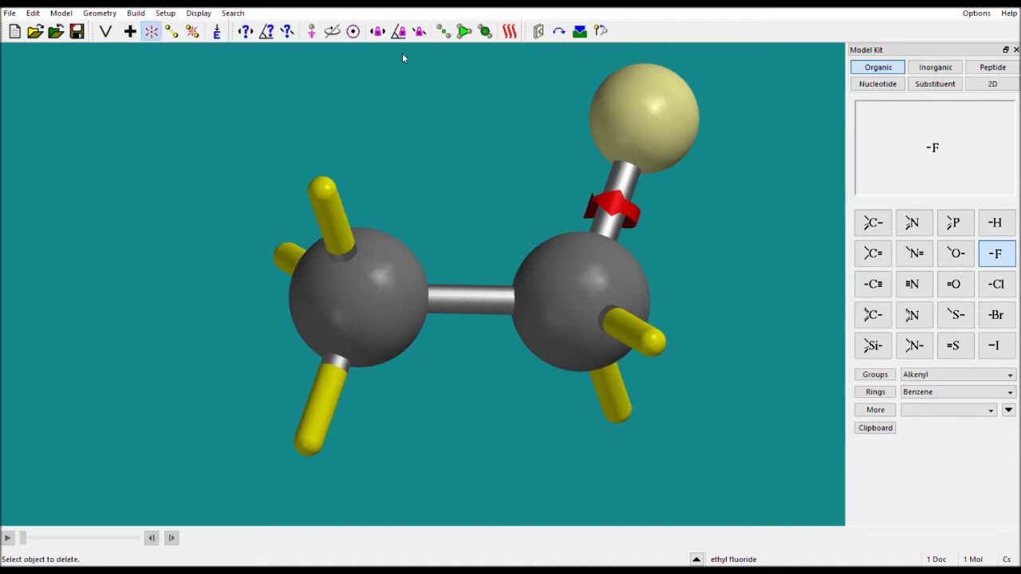
{"action": "left_click", "coordinate": [608, 98]}
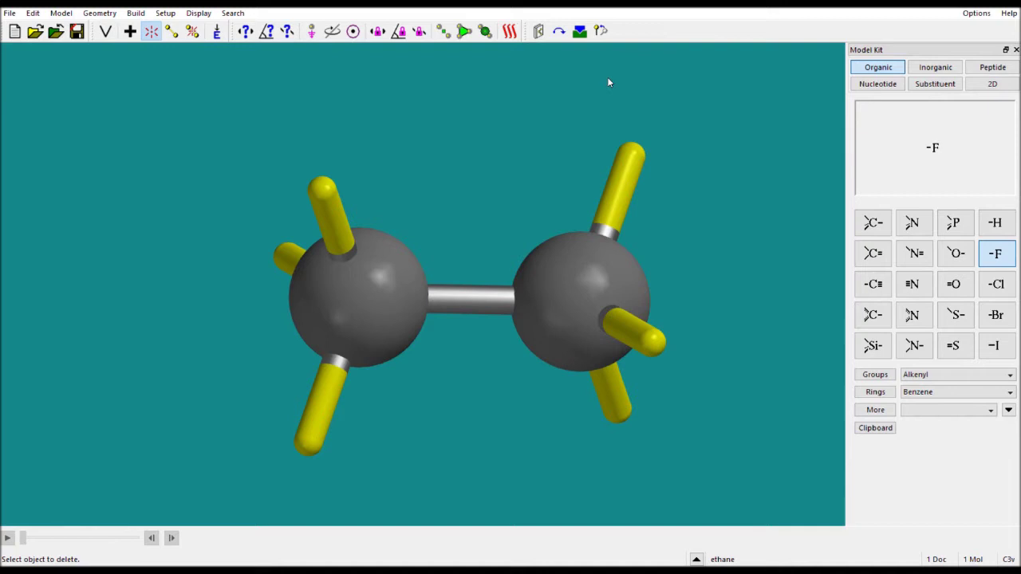
- Make a second bond between the two carbons by joining one free valence on each
{"action": "left_click", "coordinate": [172, 32]}
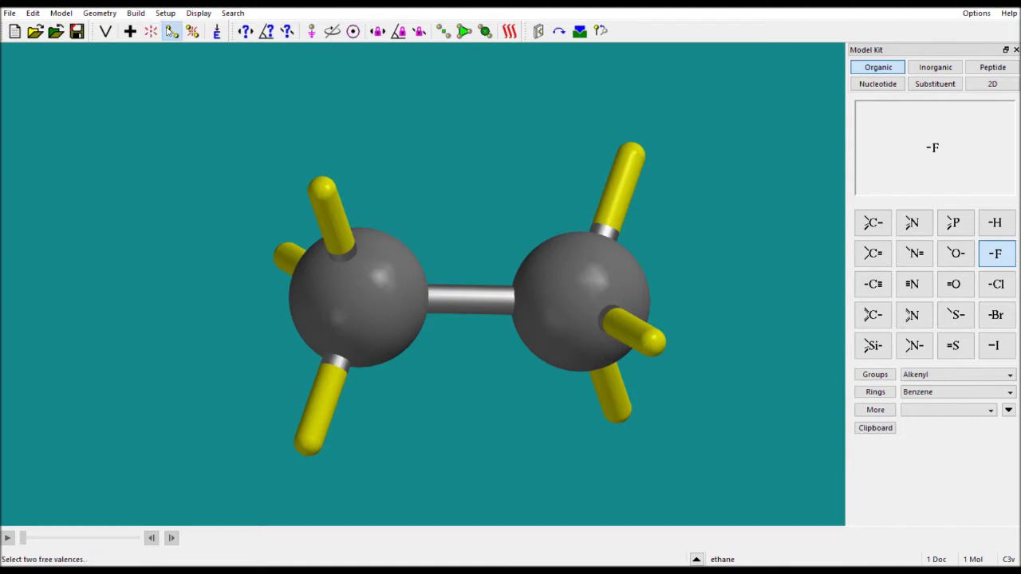
{"action": "left_click", "coordinate": [323, 195]}
{"action": "left_click", "coordinate": [628, 156]}
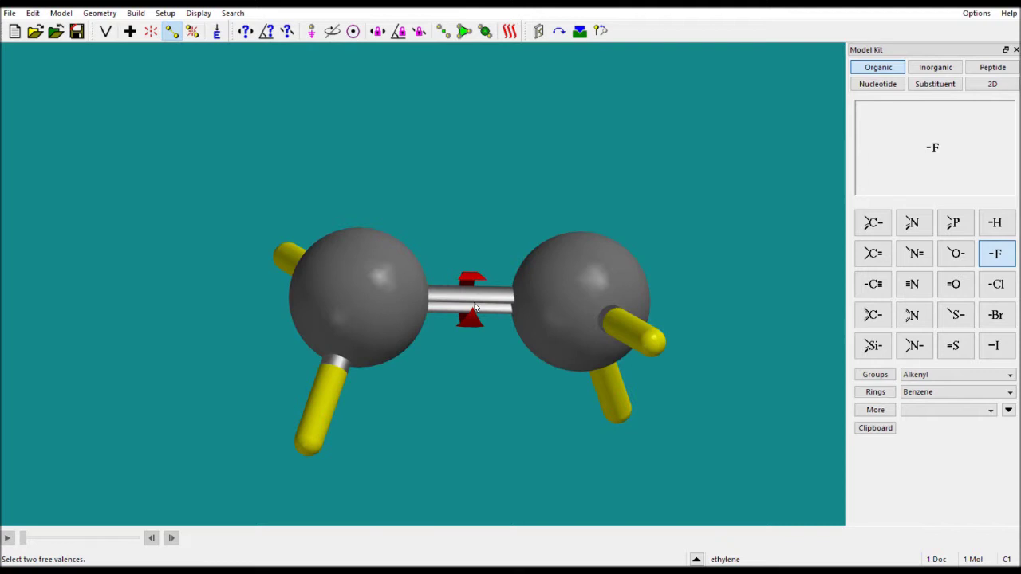
- Break the carbon–carbon double bond and delete both resulting carbon fragments
{"action": "left_click", "coordinate": [192, 32]}
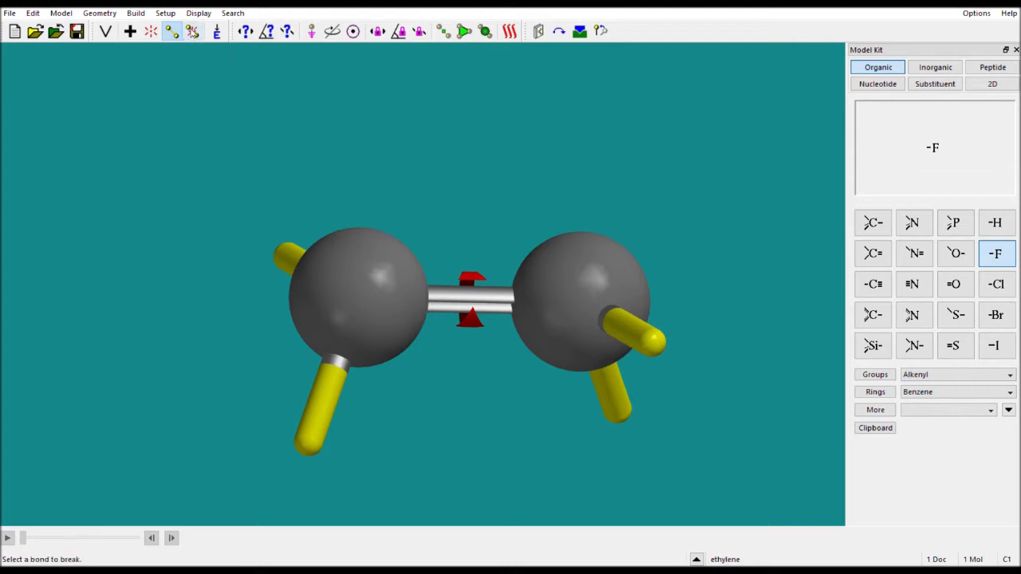
{"action": "left_click", "coordinate": [193, 30]}
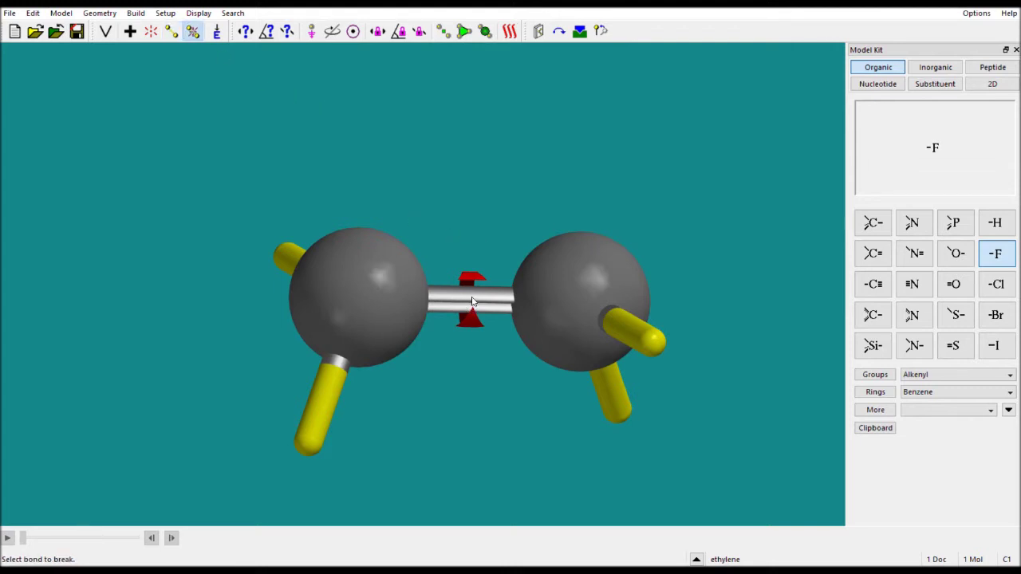
{"action": "left_click", "coordinate": [471, 299]}
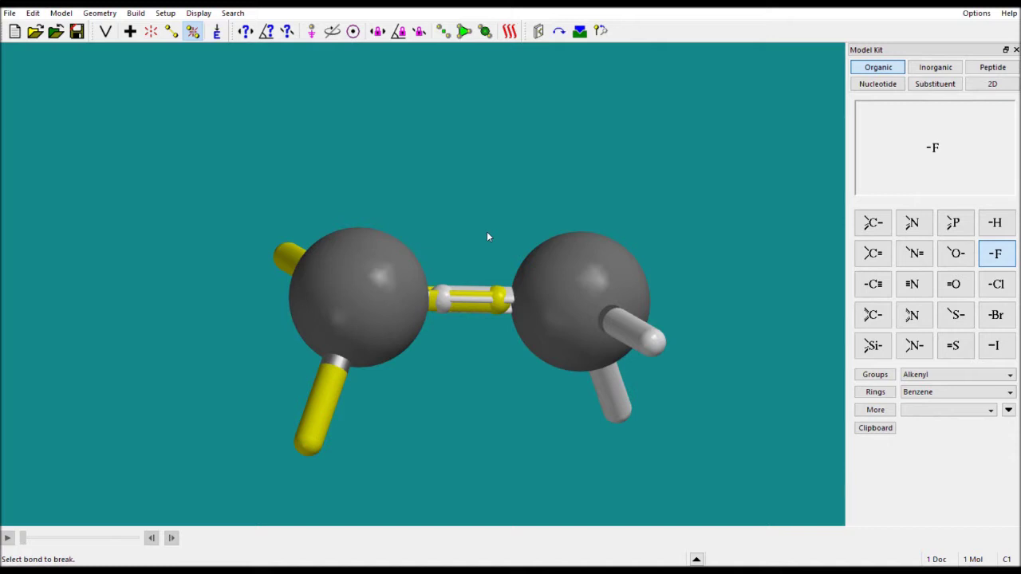
{"action": "left_click", "coordinate": [151, 30]}
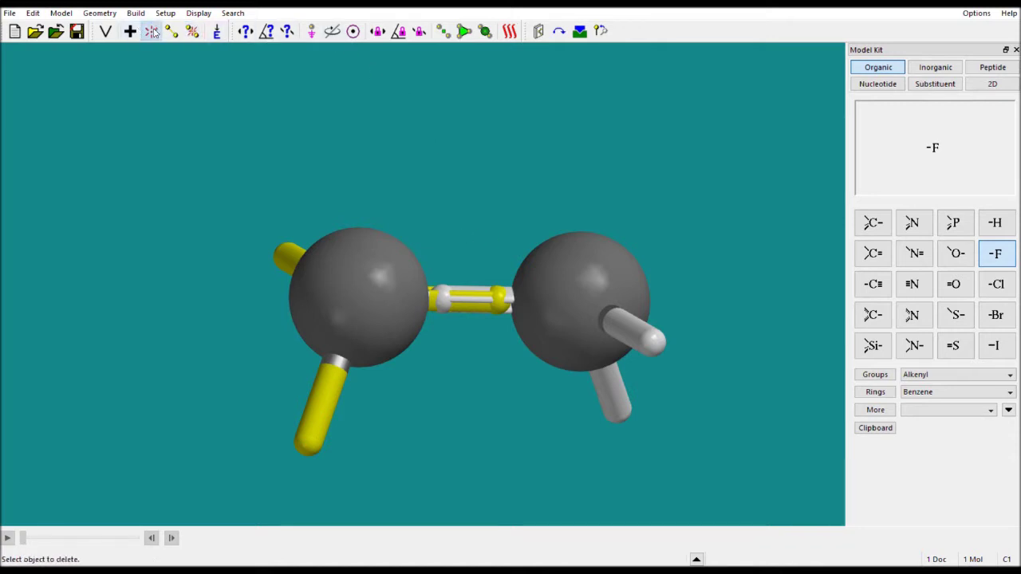
{"action": "left_click", "coordinate": [390, 271]}
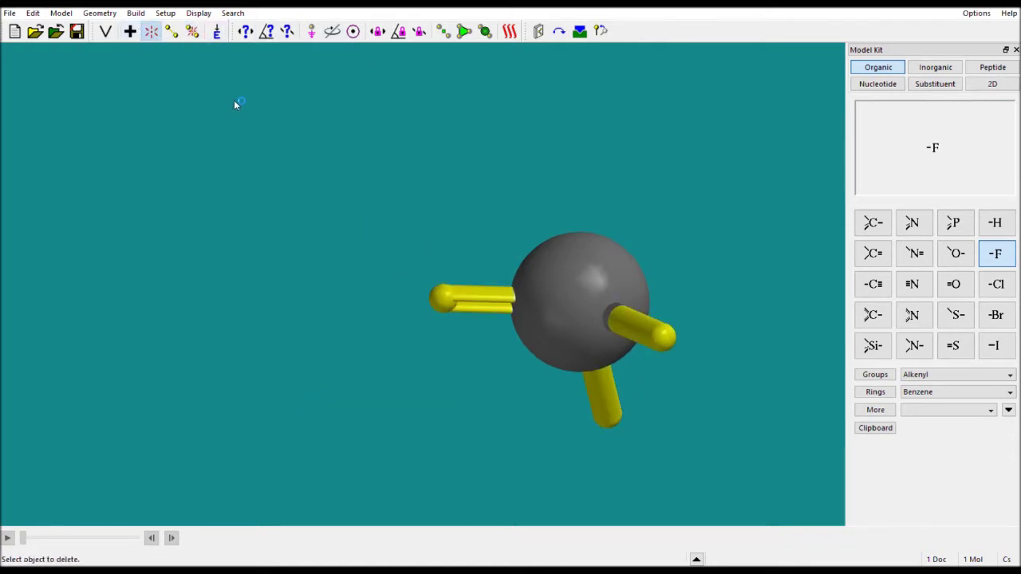
{"action": "left_click", "coordinate": [562, 277]}
- Place a new tetrahedral sp3 carbon and attach a phosphorus atom to one of its free valences
{"action": "left_click", "coordinate": [873, 223]}
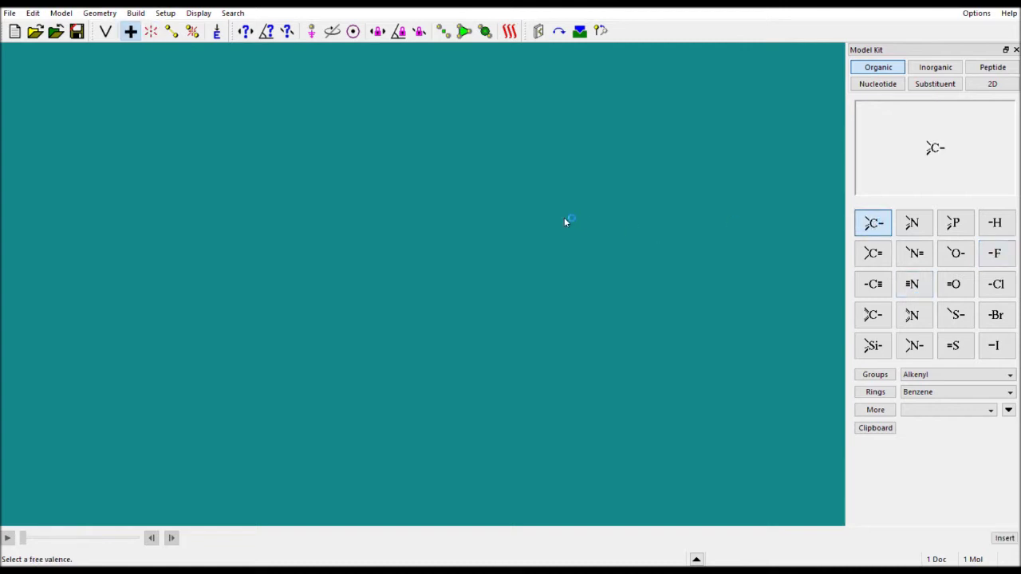
{"action": "left_click", "coordinate": [406, 234]}
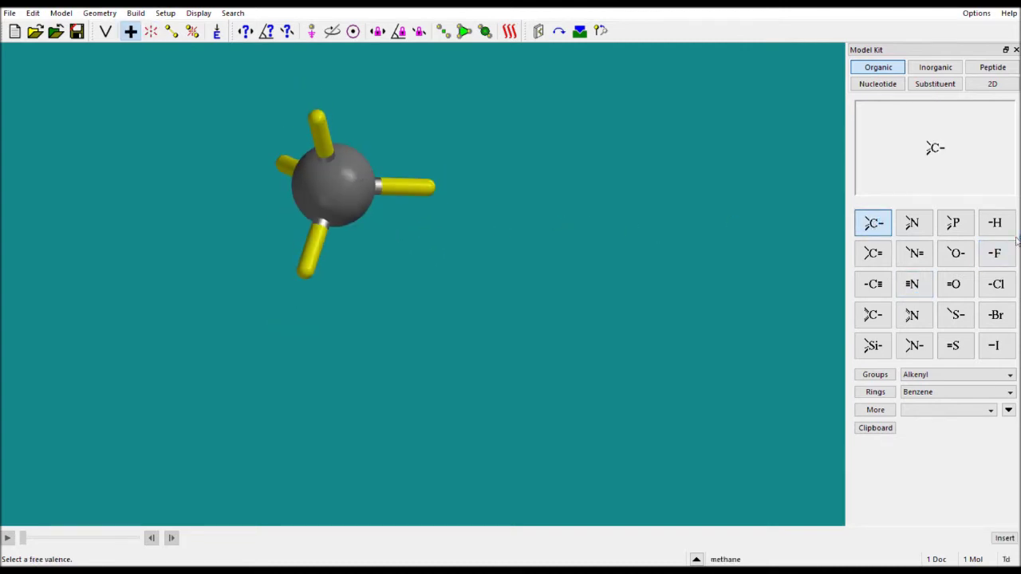
{"action": "left_click", "coordinate": [954, 226]}
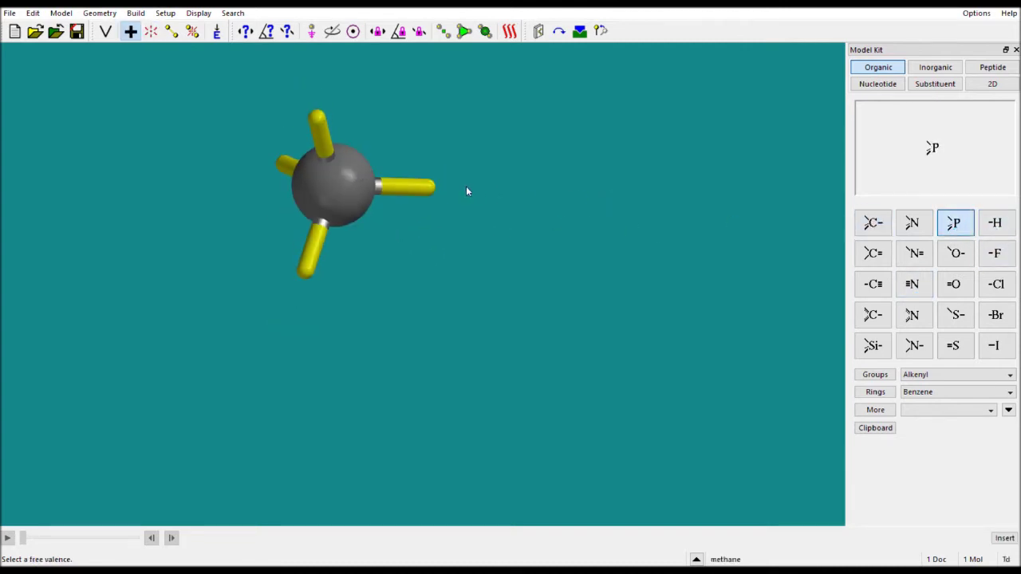
{"action": "left_click", "coordinate": [440, 192]}
- Minimize the energy of the carbon–phosphorus molecule and return to adding fragments
{"action": "left_click_drag", "start_coordinate": [395, 155], "coordinate": [402, 255]}
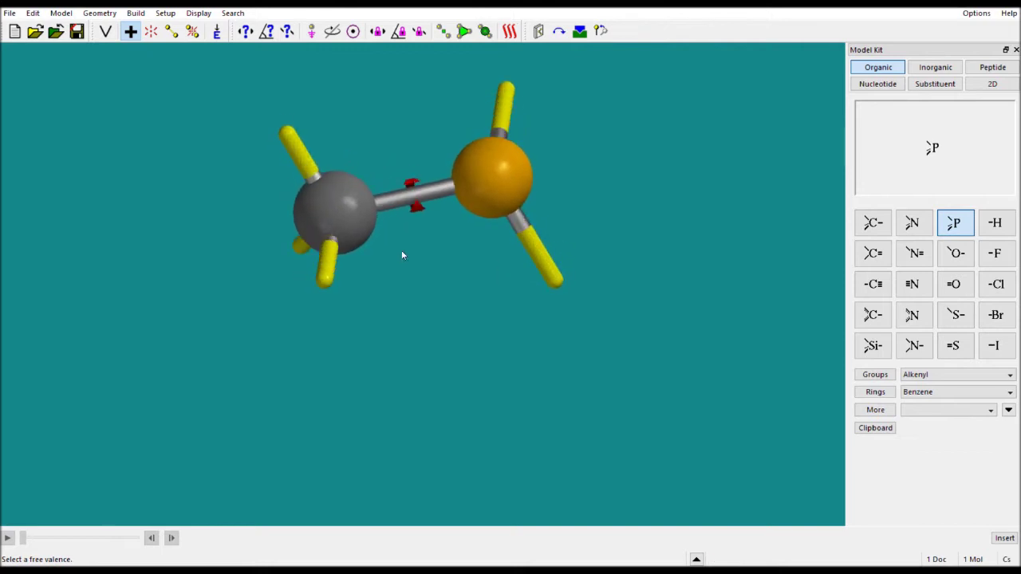
{"action": "left_click_drag", "start_coordinate": [333, 213], "coordinate": [351, 164]}
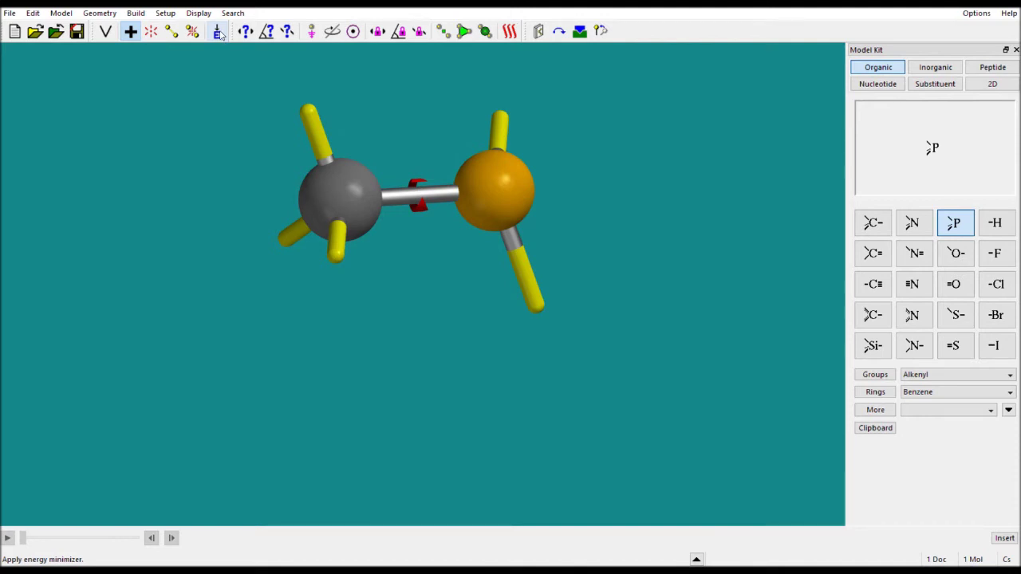
{"action": "right_click_drag", "start_coordinate": [388, 148], "coordinate": [373, 248]}
{"action": "left_click_drag", "start_coordinate": [391, 234], "coordinate": [463, 209]}
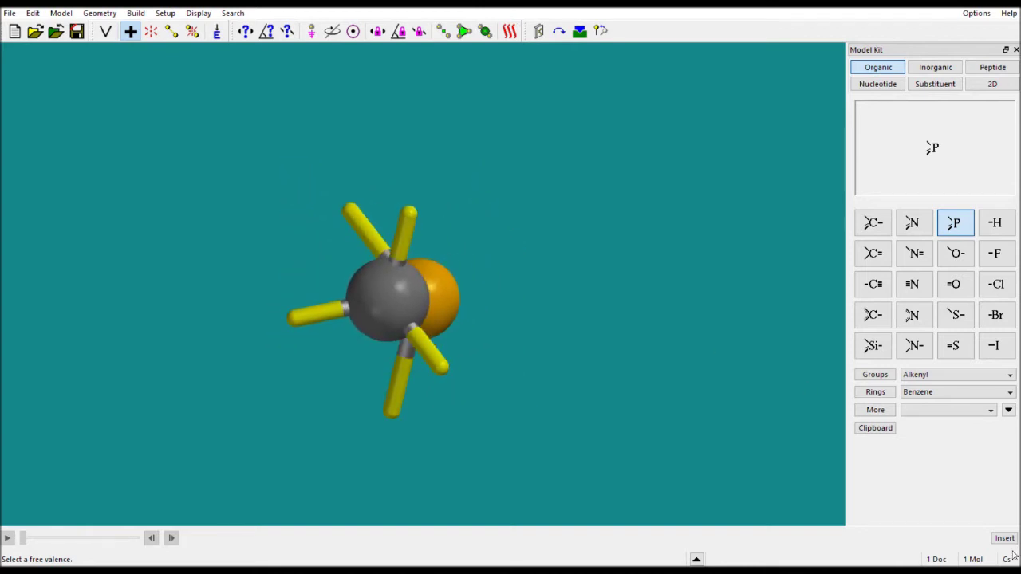
{"action": "left_click", "coordinate": [216, 32]}
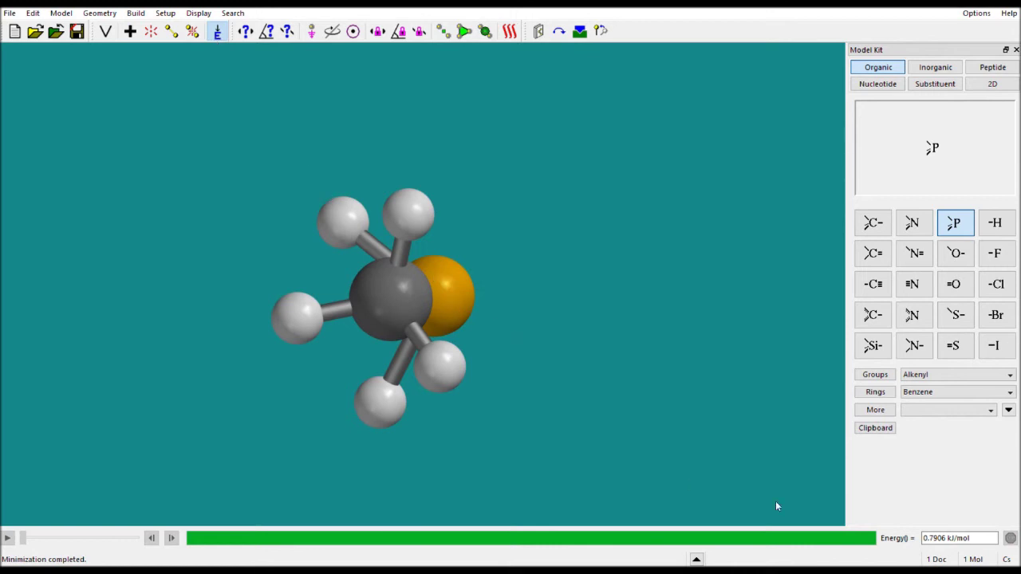
{"action": "left_click", "coordinate": [130, 31]}
- Delete the phosphorus atom from the carbon
{"action": "left_click_drag", "start_coordinate": [511, 355], "coordinate": [501, 305]}
{"action": "left_click", "coordinate": [150, 31]}
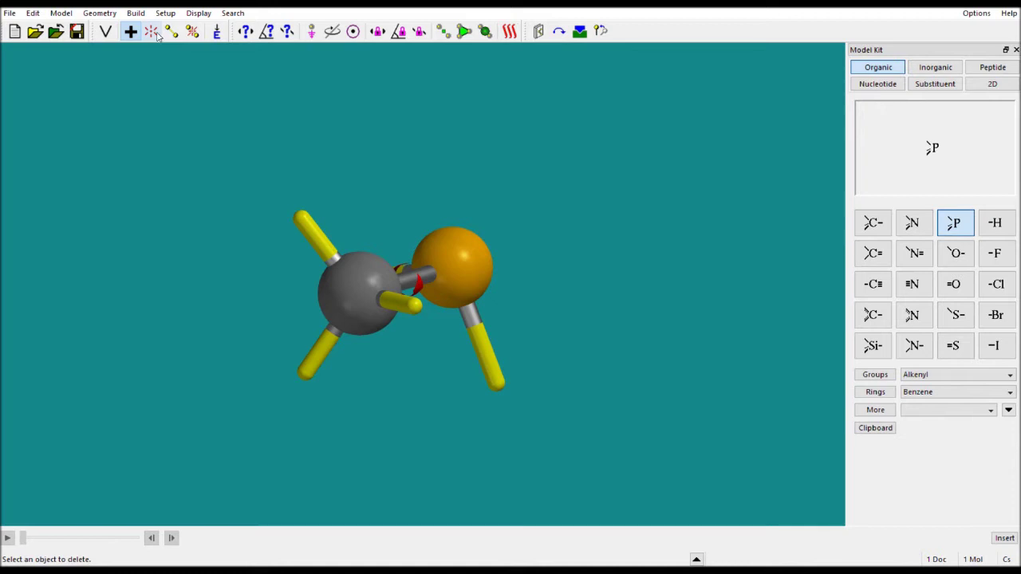
{"action": "left_click", "coordinate": [472, 249]}
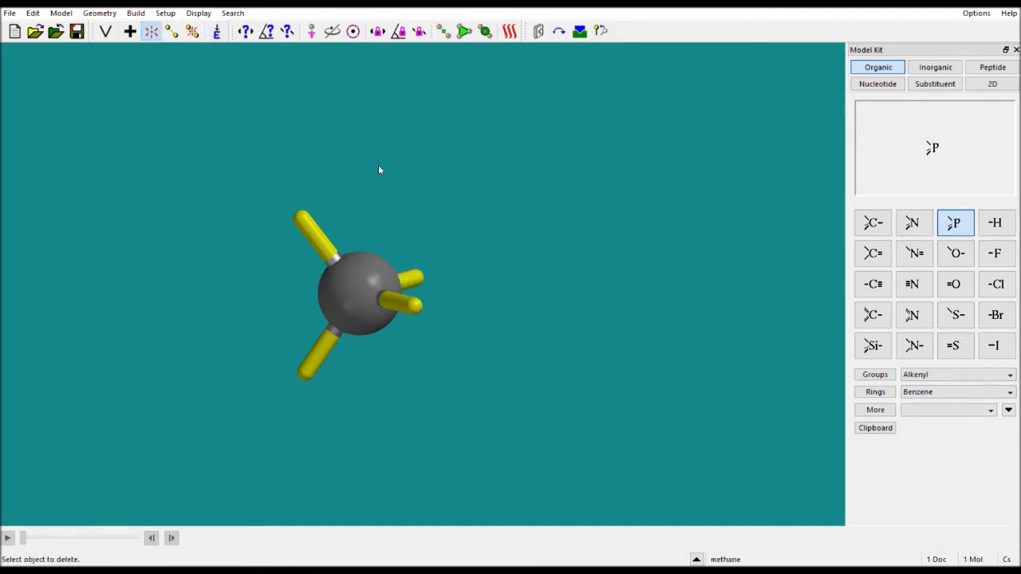
- Attach a second tetrahedral sp3 carbon to a free valence of methane to form ethane
{"action": "left_click", "coordinate": [216, 31]}
{"action": "left_click_drag", "start_coordinate": [346, 235], "coordinate": [470, 178]}
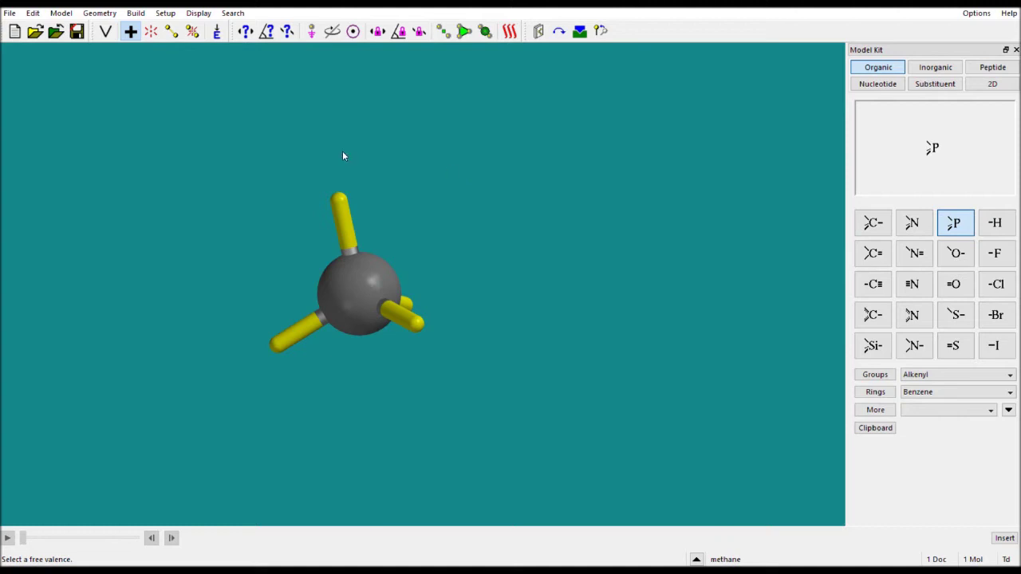
{"action": "left_click", "coordinate": [873, 223]}
{"action": "left_click", "coordinate": [416, 319]}
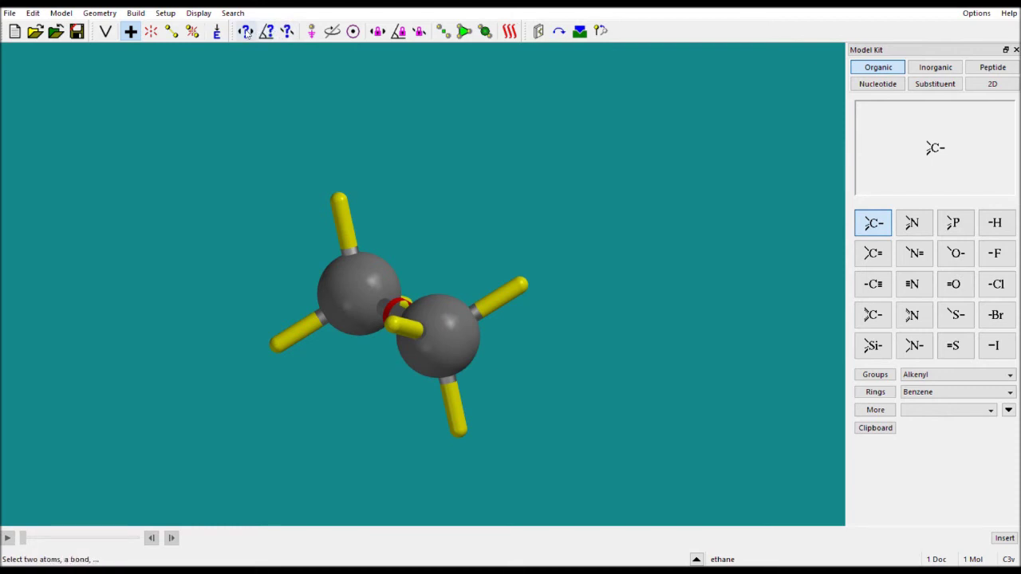
- Measure the distance between the two carbon atoms of ethane
{"action": "left_click_drag", "start_coordinate": [490, 351], "coordinate": [570, 341]}
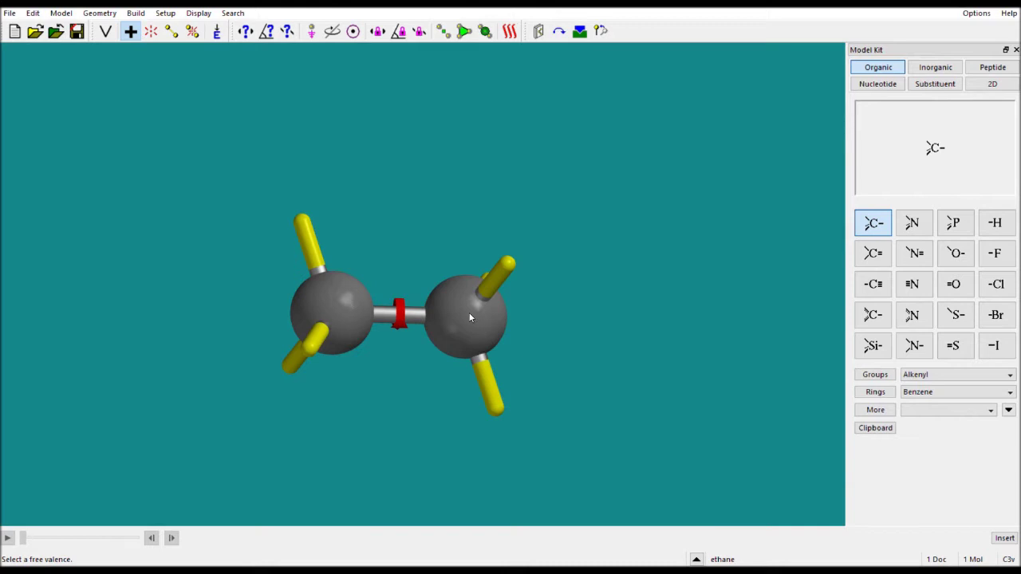
{"action": "left_click", "coordinate": [245, 31]}
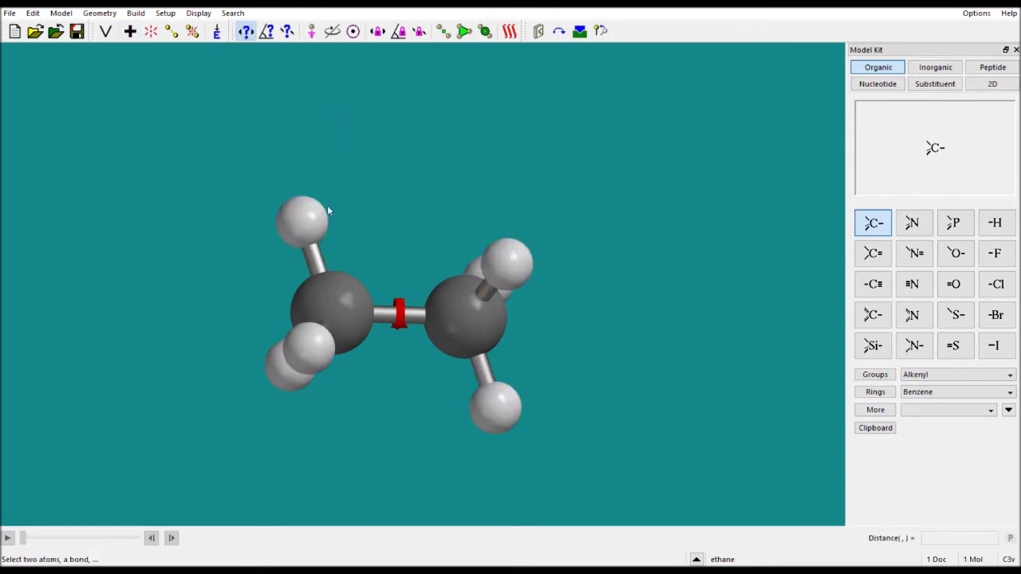
{"action": "left_click", "coordinate": [343, 297]}
{"action": "left_click", "coordinate": [471, 335]}
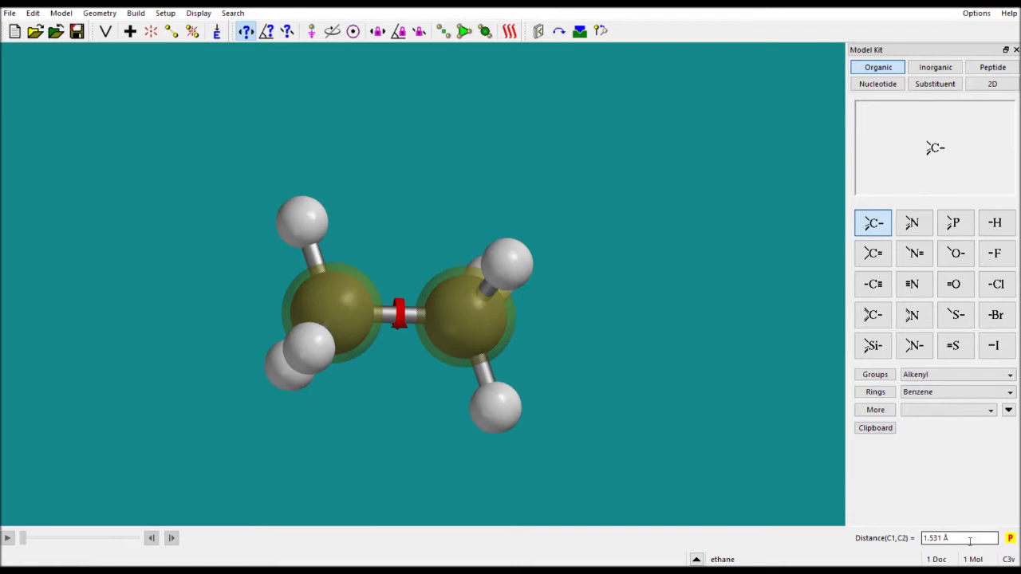
- Set the carbon–carbon bond length to 1.7 Å
{"action": "left_click_drag", "start_coordinate": [976, 539], "coordinate": [926, 537]}
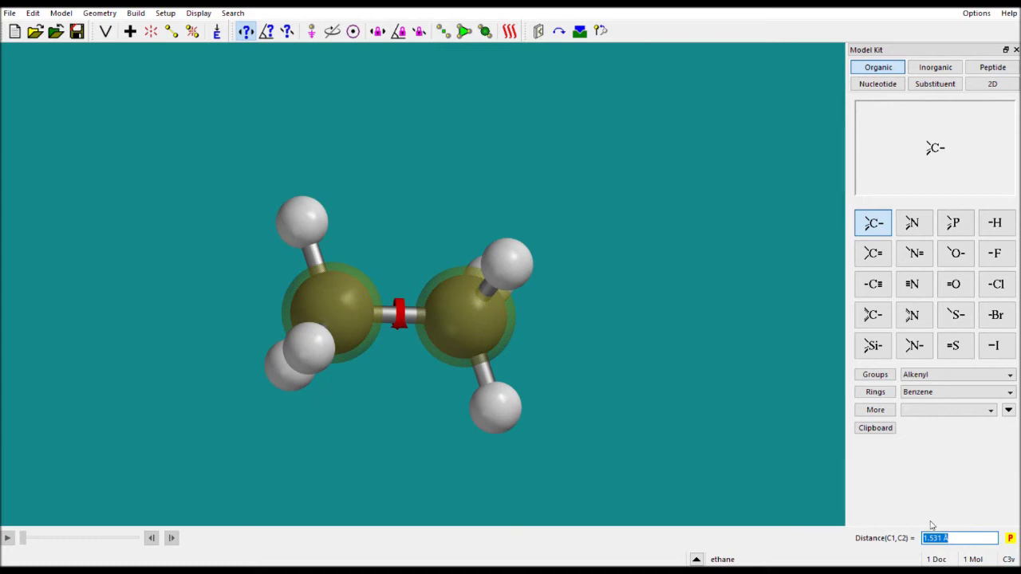
{"action": "left_click", "coordinate": [945, 543]}
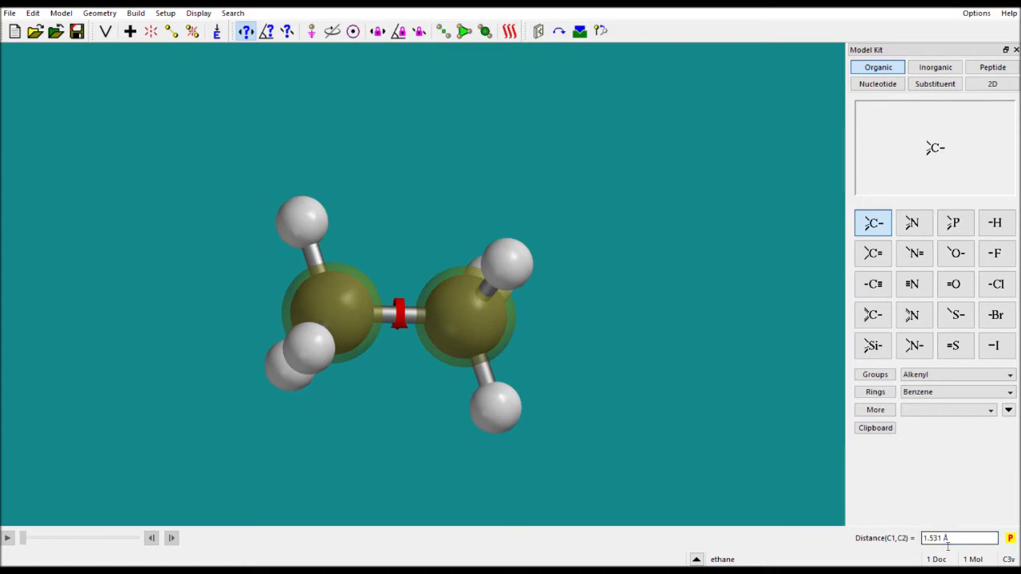
{"action": "key", "text": "BackSpace"}
{"action": "key", "text": "BackSpace"}
{"action": "key", "text": "BackSpace"}
{"action": "key", "text": "BackSpace"}
{"action": "type", "text": "7"}
{"action": "key", "text": "Return"}
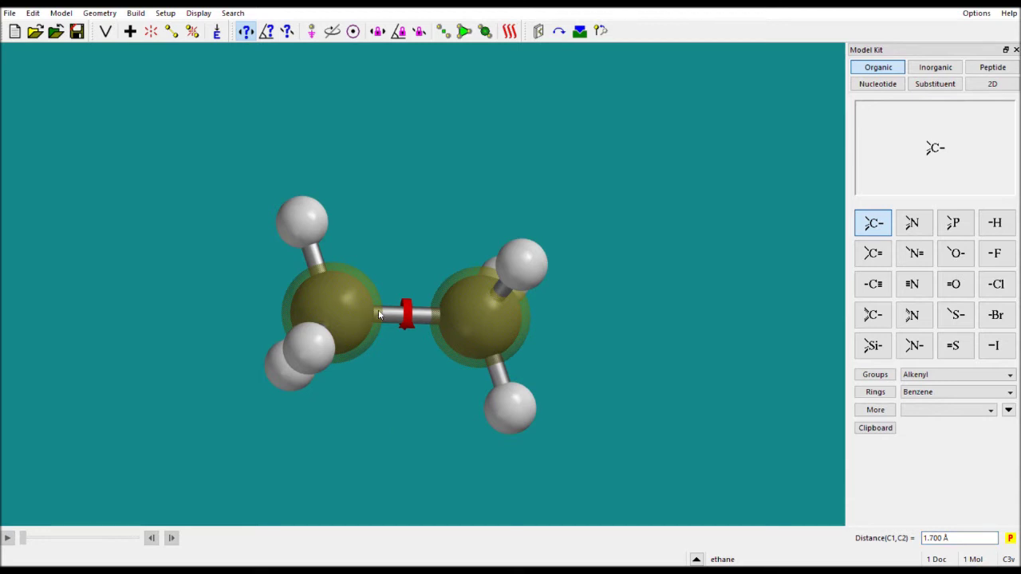
- Set the carbon–carbon bond length to 1.9 Å
{"action": "left_click", "coordinate": [946, 539]}
{"action": "key", "text": "BackSpace"}
{"action": "key", "text": "BackSpace"}
{"action": "key", "text": "BackSpace"}
{"action": "type", "text": "9"}
{"action": "key", "text": "Return"}
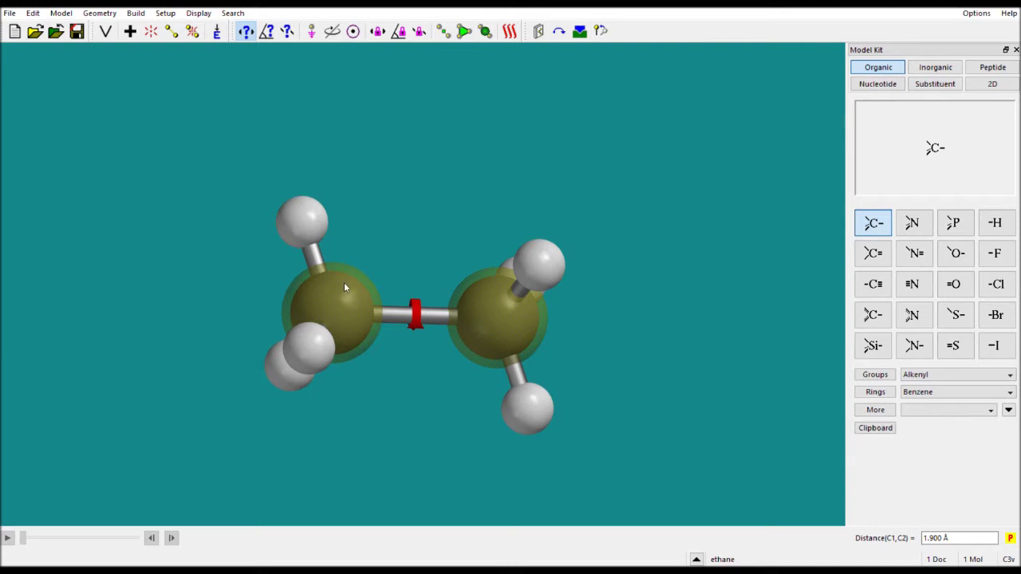
- Set an H–C–H bond angle on one of ethane's carbons to 120°
{"action": "left_click", "coordinate": [267, 32]}
{"action": "mouse_move", "coordinate": [397, 255]}
{"action": "left_mouse_down"}
{"action": "mouse_move", "coordinate": [379, 296]}
{"action": "mouse_move", "coordinate": [413, 258]}
{"action": "mouse_move", "coordinate": [398, 264]}
{"action": "left_mouse_up"}
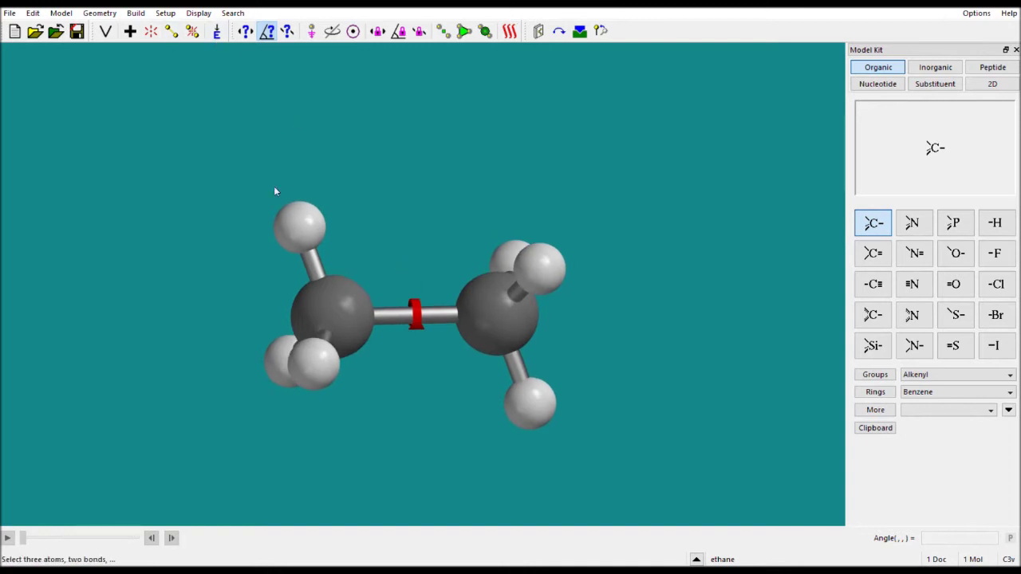
{"action": "left_click_drag", "start_coordinate": [303, 289], "coordinate": [382, 294]}
{"action": "left_click", "coordinate": [420, 234]}
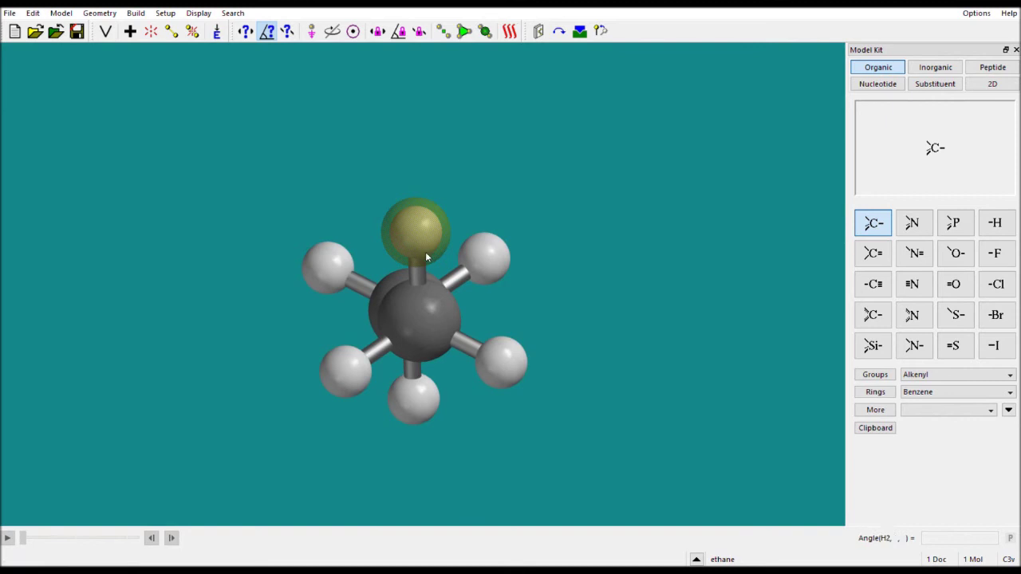
{"action": "left_click", "coordinate": [420, 303]}
{"action": "left_click", "coordinate": [512, 366]}
{"action": "left_click_drag", "start_coordinate": [416, 361], "coordinate": [453, 380]}
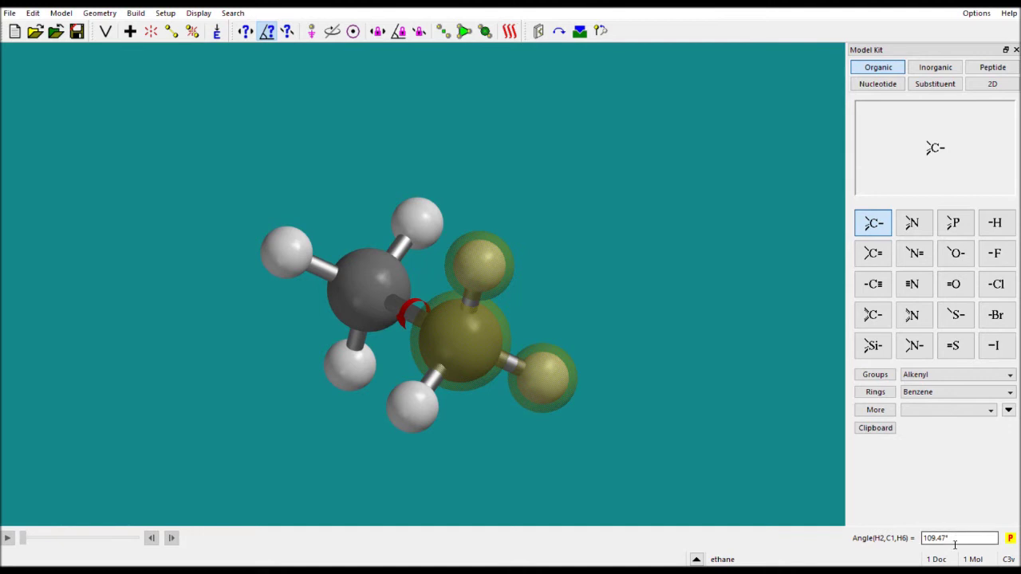
{"action": "left_click_drag", "start_coordinate": [955, 532], "coordinate": [854, 531]}
{"action": "type", "text": "120"}
{"action": "key", "text": "Return"}
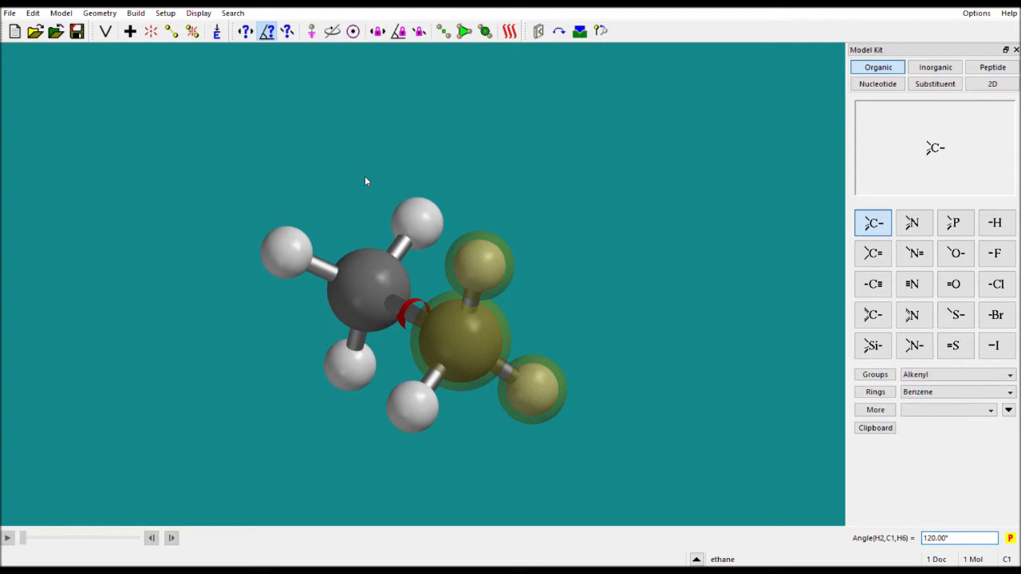
- Set the H–C–C–H dihedral angle of the distorted ethane to 0° and look along its carbon–carbon bond
{"action": "left_click", "coordinate": [292, 31]}
{"action": "left_click_drag", "start_coordinate": [590, 264], "coordinate": [508, 297]}
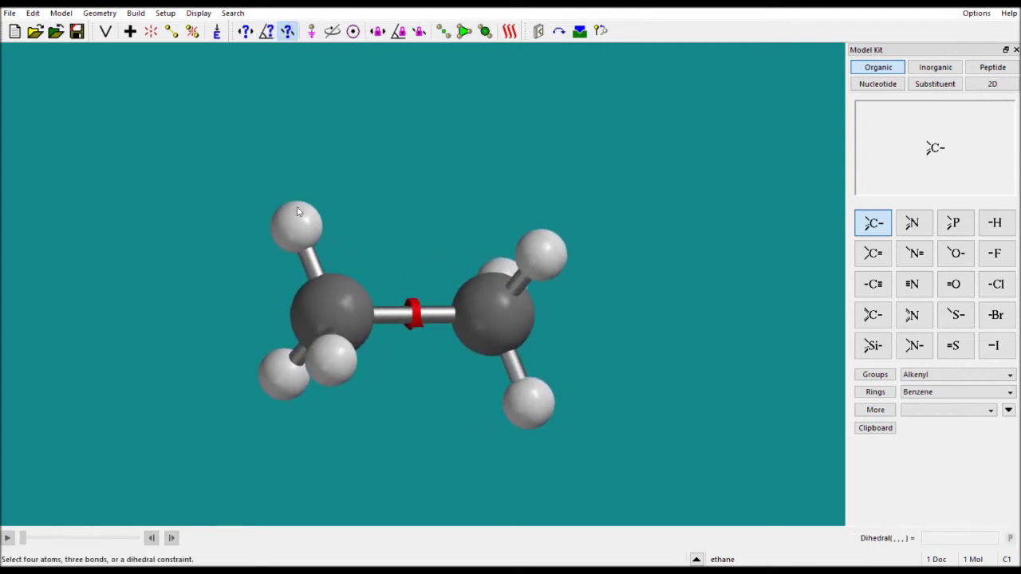
{"action": "left_click", "coordinate": [309, 218]}
{"action": "left_click", "coordinate": [346, 286]}
{"action": "left_click", "coordinate": [483, 303]}
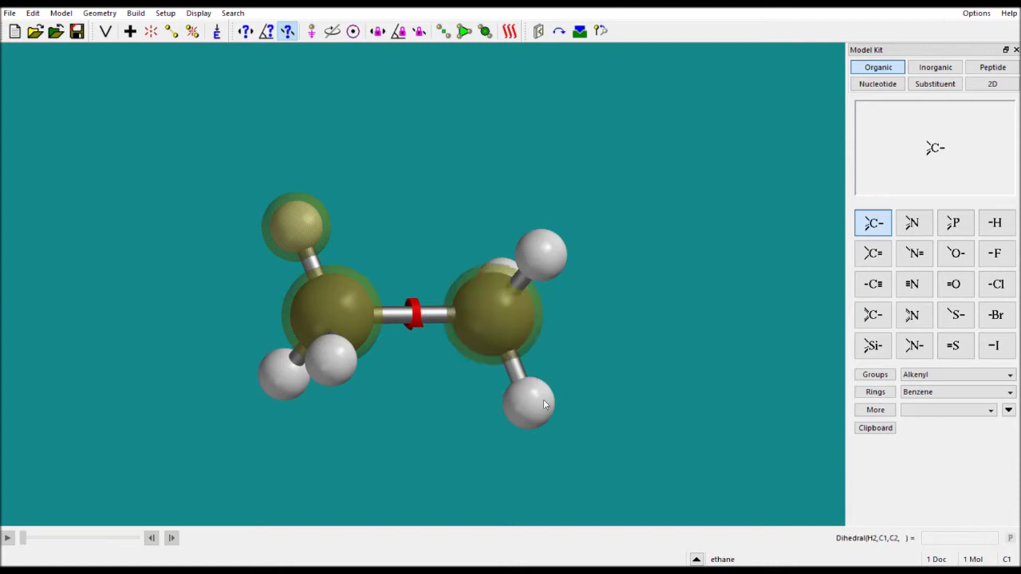
{"action": "left_click", "coordinate": [544, 410]}
{"action": "left_click_drag", "start_coordinate": [969, 541], "coordinate": [899, 536]}
{"action": "type", "text": "0"}
{"action": "key", "text": "Return"}
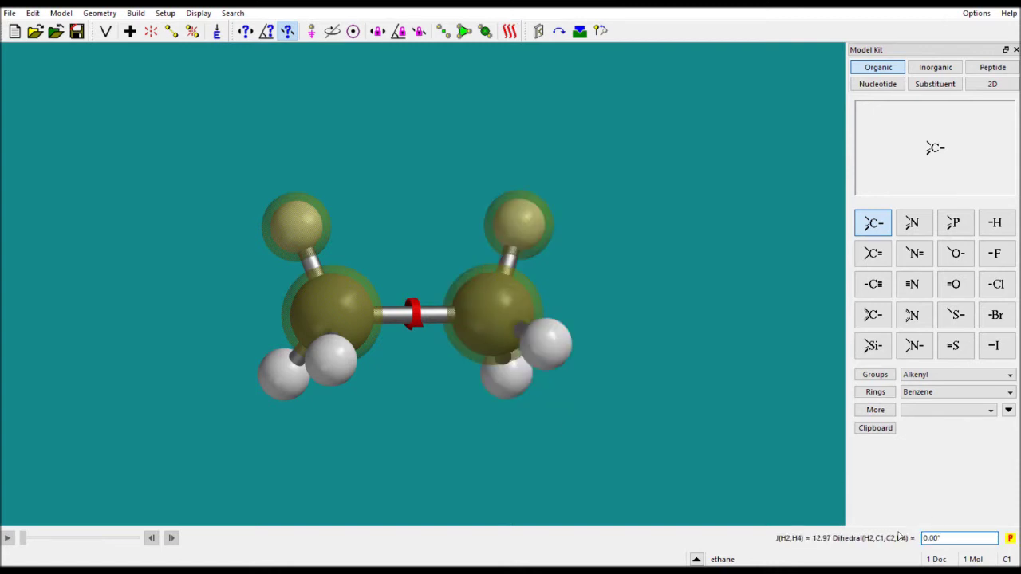
{"action": "left_click_drag", "start_coordinate": [491, 409], "coordinate": [509, 427]}
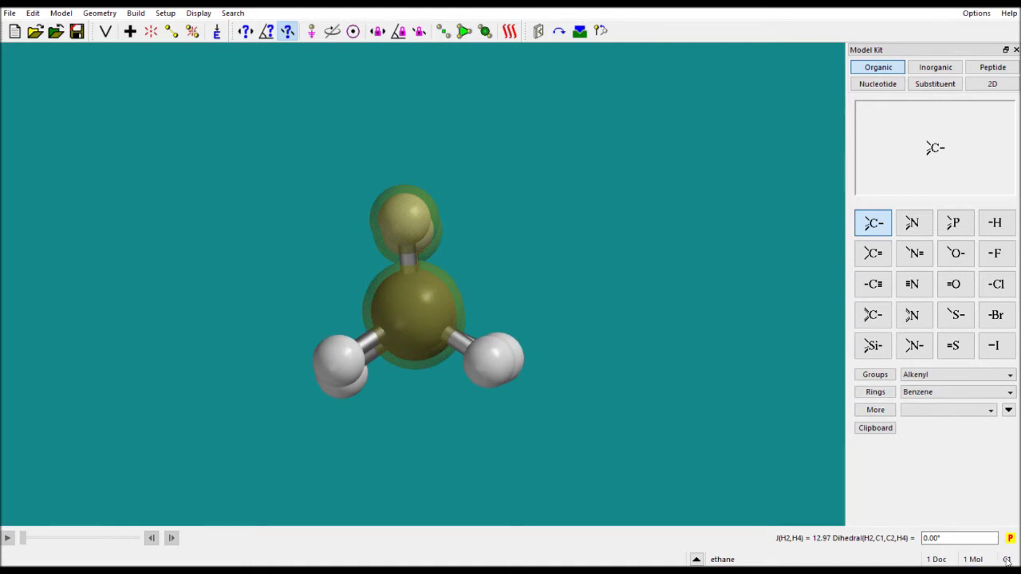
- Minimize the energy of the eclipsed ethane and return to adding fragments
{"action": "left_click", "coordinate": [218, 31]}
{"action": "left_click", "coordinate": [130, 31]}
{"action": "left_click_drag", "start_coordinate": [535, 263], "coordinate": [550, 296]}
{"action": "left_click_drag", "start_coordinate": [761, 421], "coordinate": [622, 311]}
- Set the H–C–C–H dihedral between opposite hydrogens of the minimized ethane to 0° and inspect the eclipsed conformation
{"action": "left_click", "coordinate": [288, 32]}
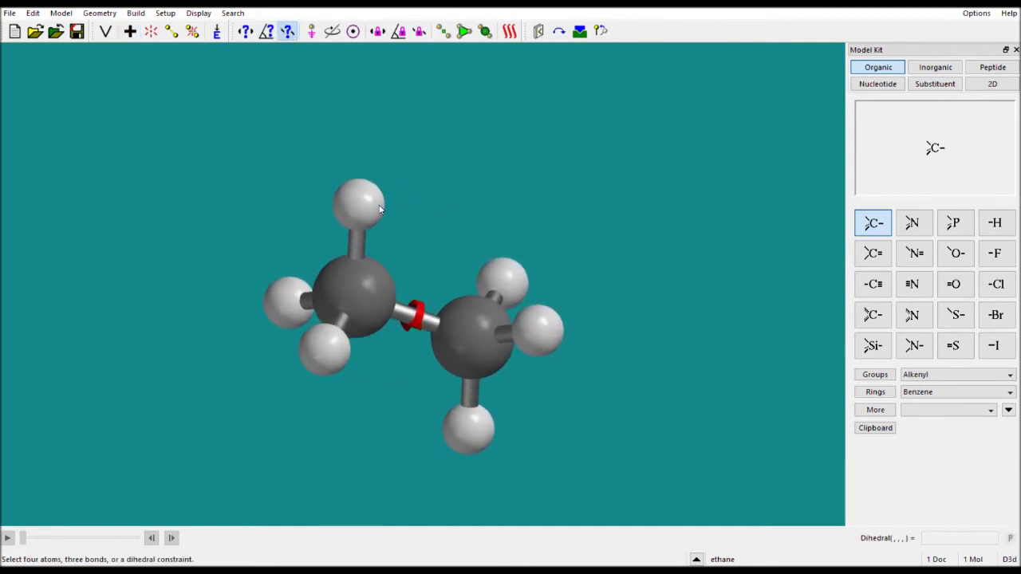
{"action": "left_click", "coordinate": [362, 204]}
{"action": "left_click", "coordinate": [363, 287]}
{"action": "left_click", "coordinate": [482, 349]}
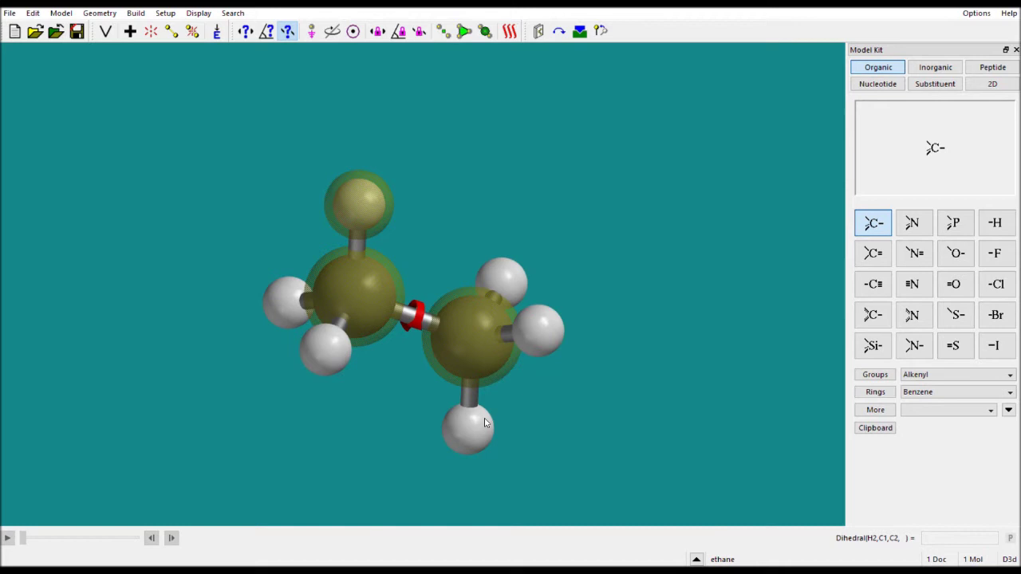
{"action": "left_click", "coordinate": [483, 425]}
{"action": "left_click_drag", "start_coordinate": [967, 539], "coordinate": [901, 536]}
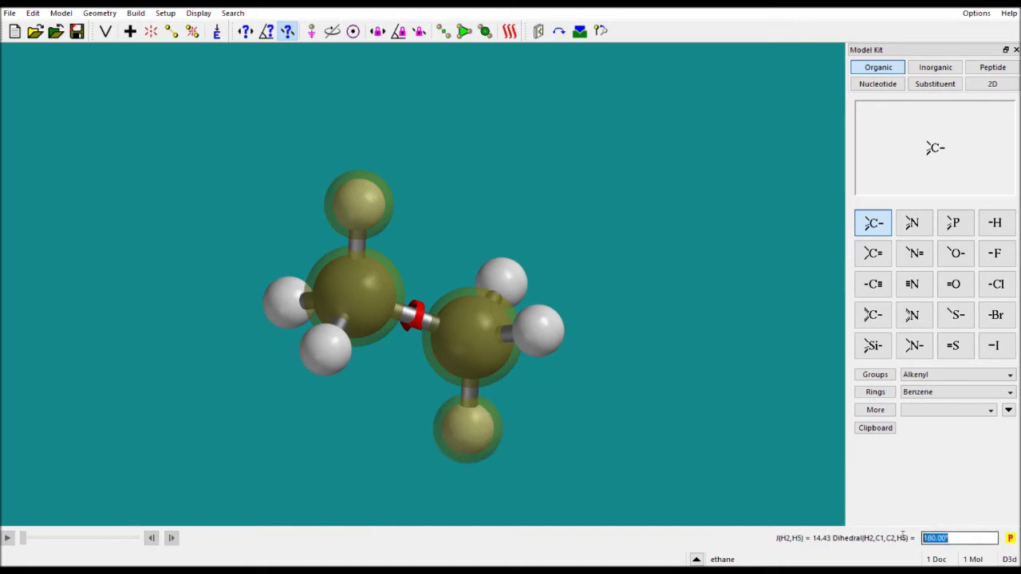
{"action": "type", "text": "0"}
{"action": "key", "text": "Return"}
{"action": "left_click_drag", "start_coordinate": [749, 398], "coordinate": [606, 368]}
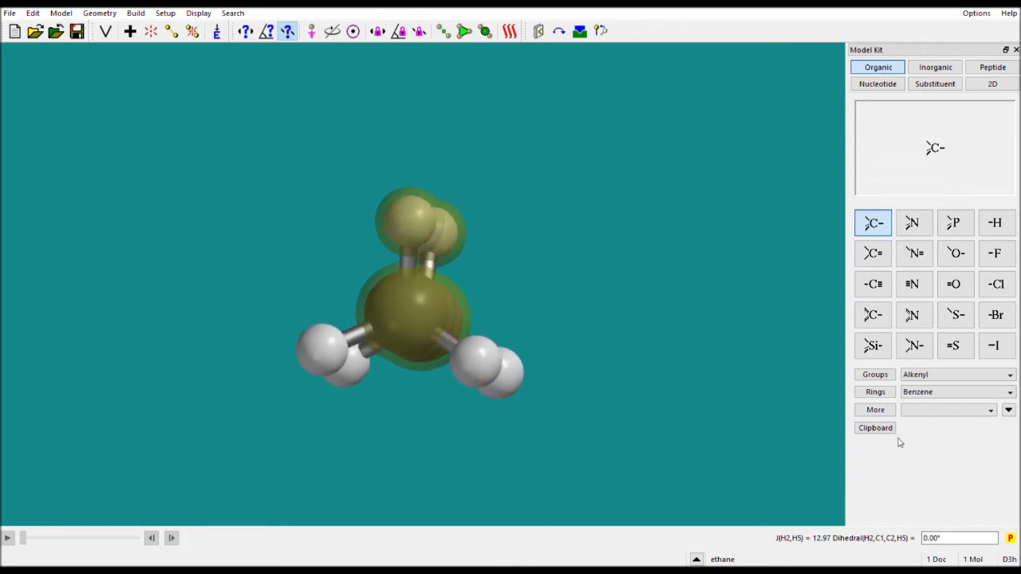
{"action": "left_click_drag", "start_coordinate": [525, 354], "coordinate": [459, 351]}
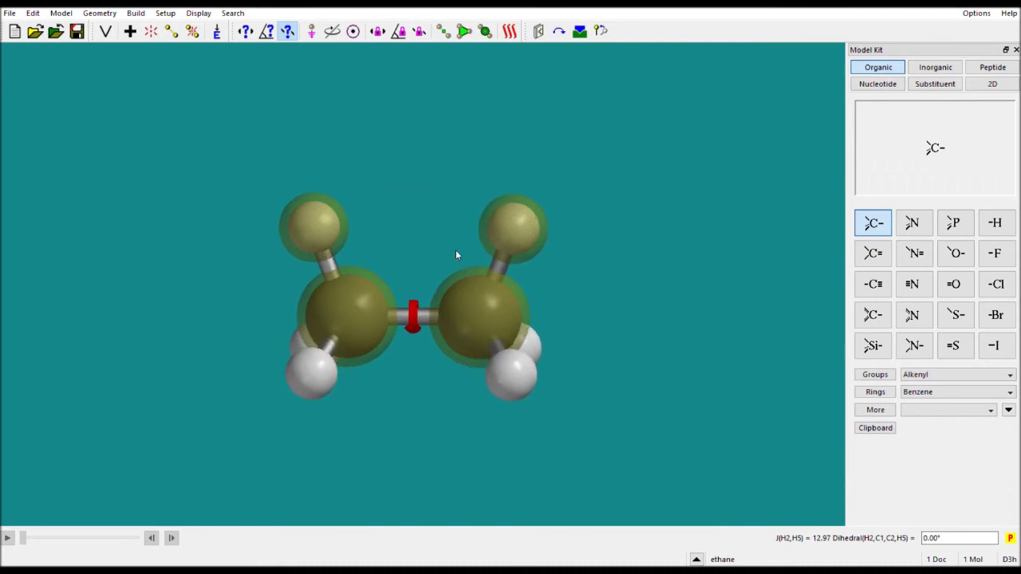
- Freeze one of ethane's carbon atoms and thaw it again
{"action": "left_click", "coordinate": [311, 32]}
{"action": "left_click", "coordinate": [357, 308]}
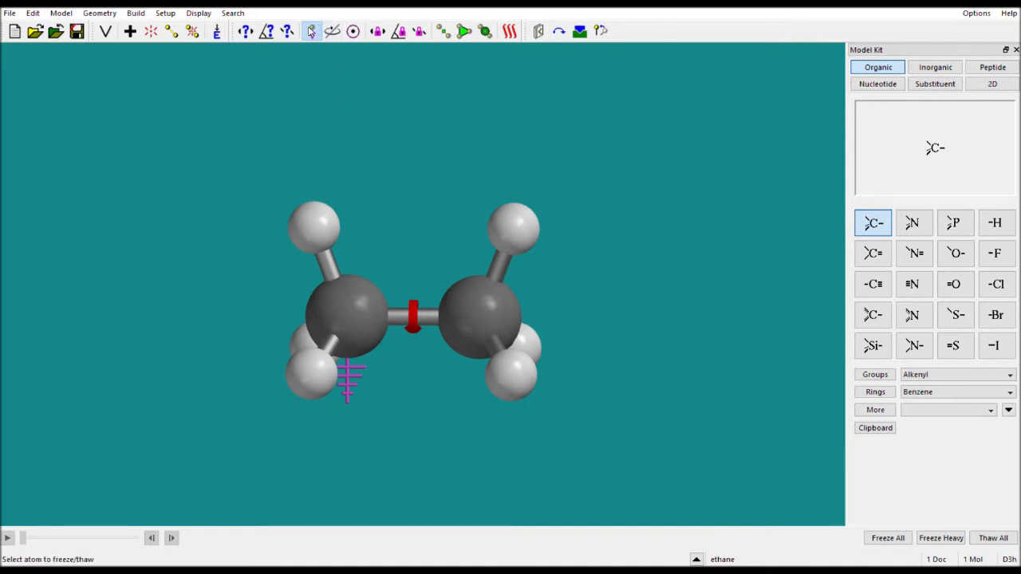
{"action": "left_click", "coordinate": [349, 339]}
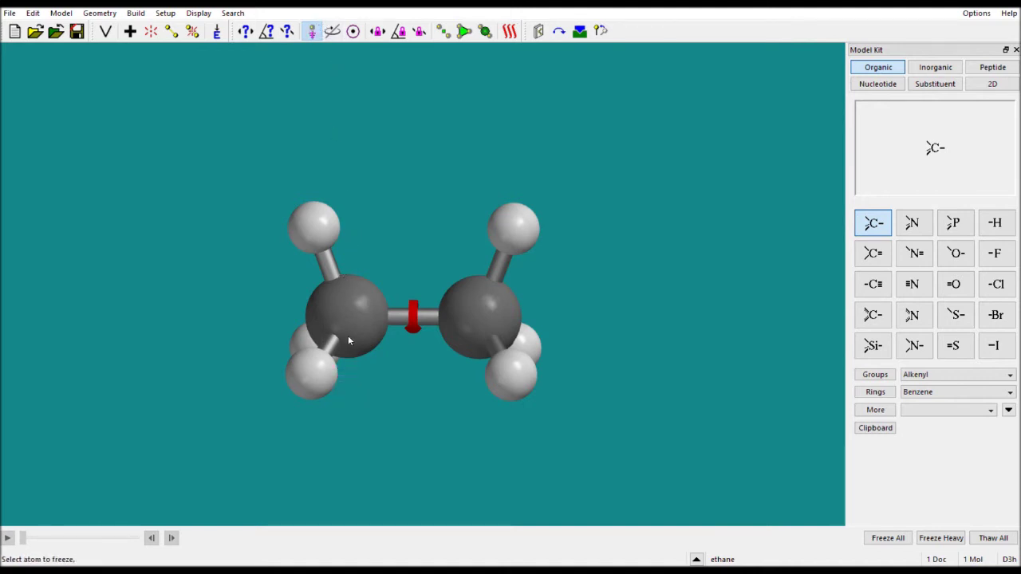
- Select one of ethane's carbons with the conformer torsion tool to view its fold setting
{"action": "left_click", "coordinate": [332, 32]}
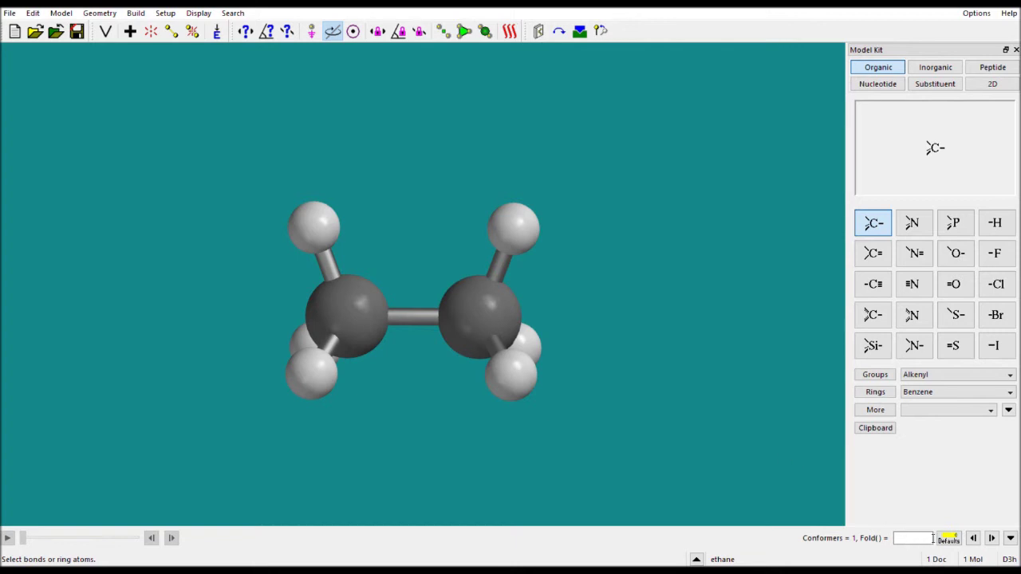
{"action": "left_click_drag", "start_coordinate": [480, 283], "coordinate": [431, 256]}
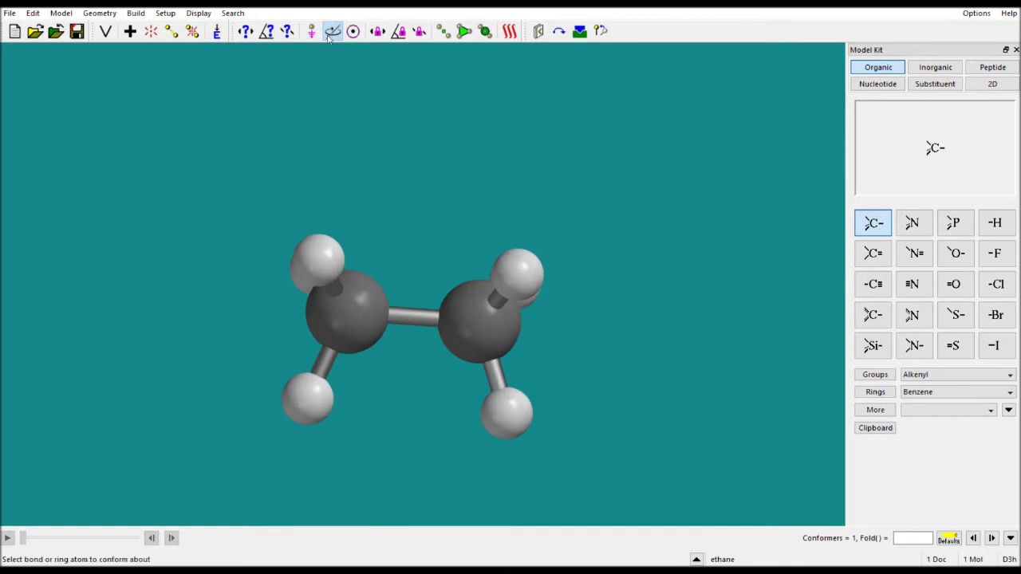
{"action": "left_click", "coordinate": [380, 309]}
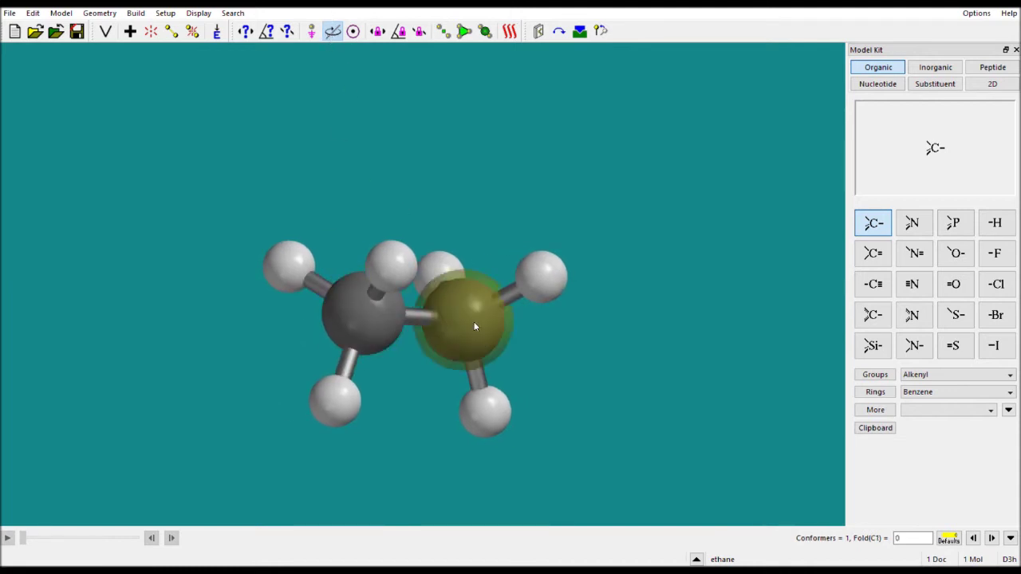
{"action": "left_click_drag", "start_coordinate": [469, 331], "coordinate": [448, 342]}
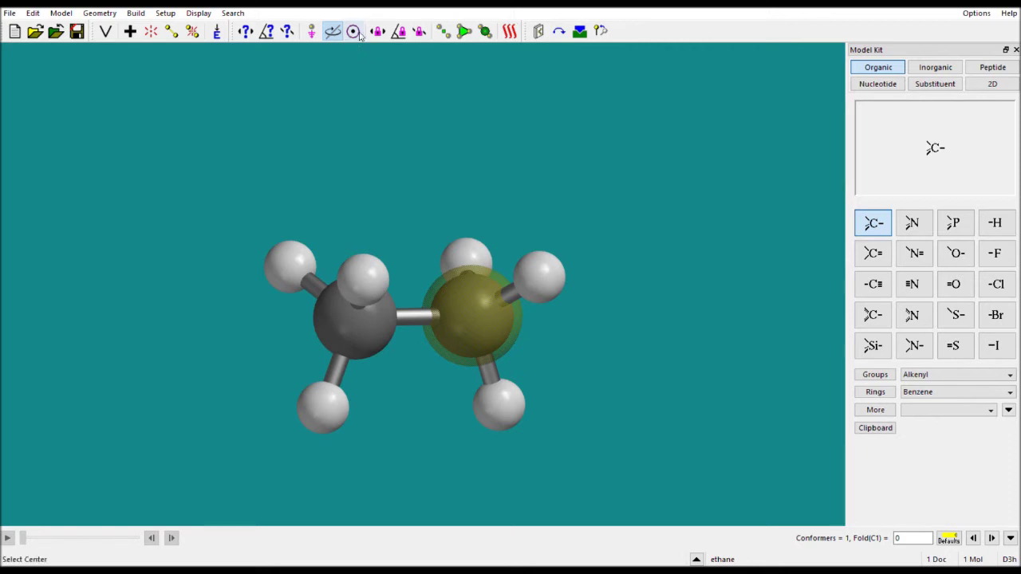
- Mark both carbon atoms of ethane with the Select Center tool
{"action": "left_click", "coordinate": [354, 31]}
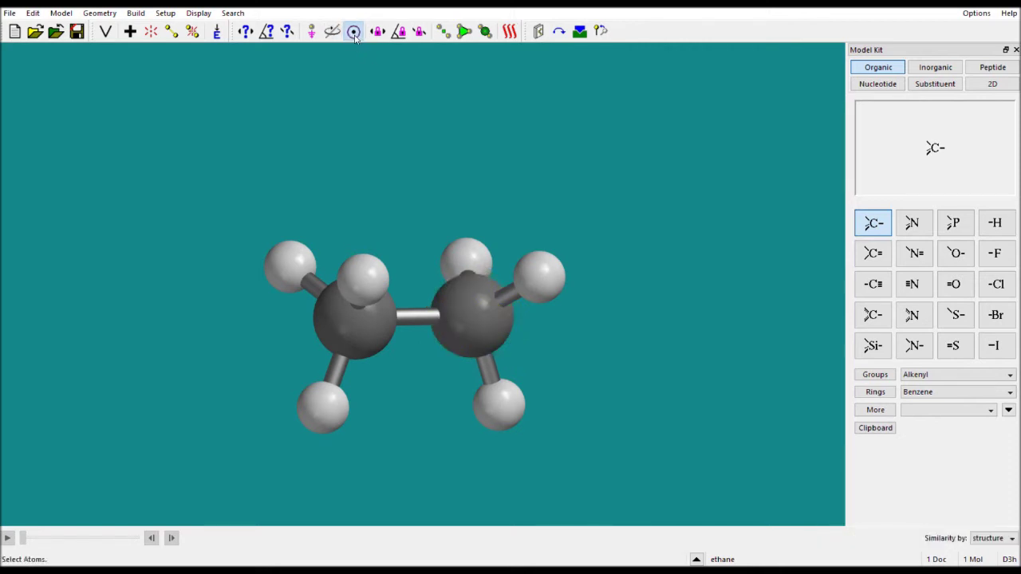
{"action": "mouse_move", "coordinate": [371, 303]}
{"action": "left_mouse_down"}
{"action": "mouse_move", "coordinate": [454, 279]}
{"action": "mouse_move", "coordinate": [377, 311]}
{"action": "left_mouse_up"}
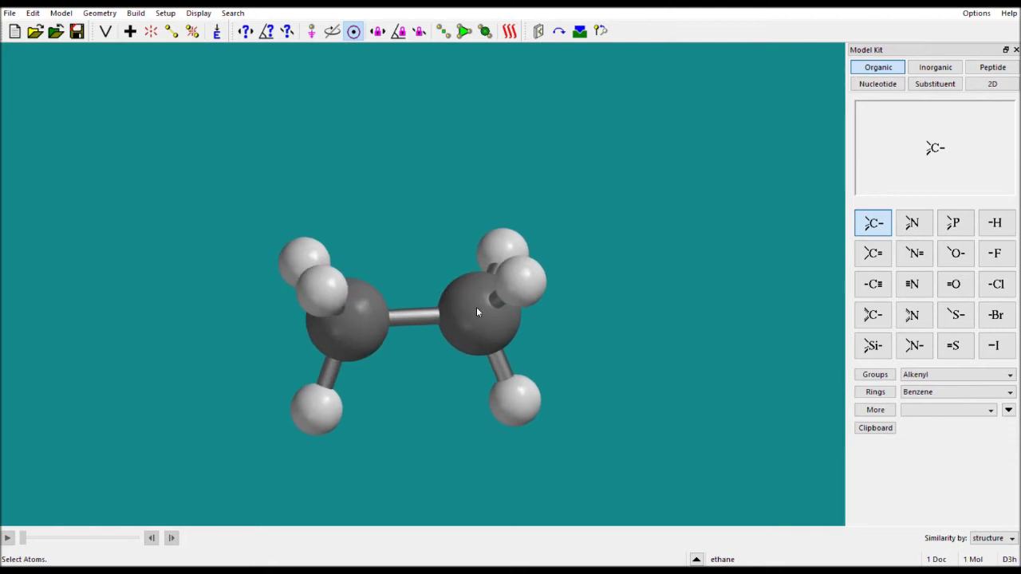
{"action": "left_click", "coordinate": [372, 327]}
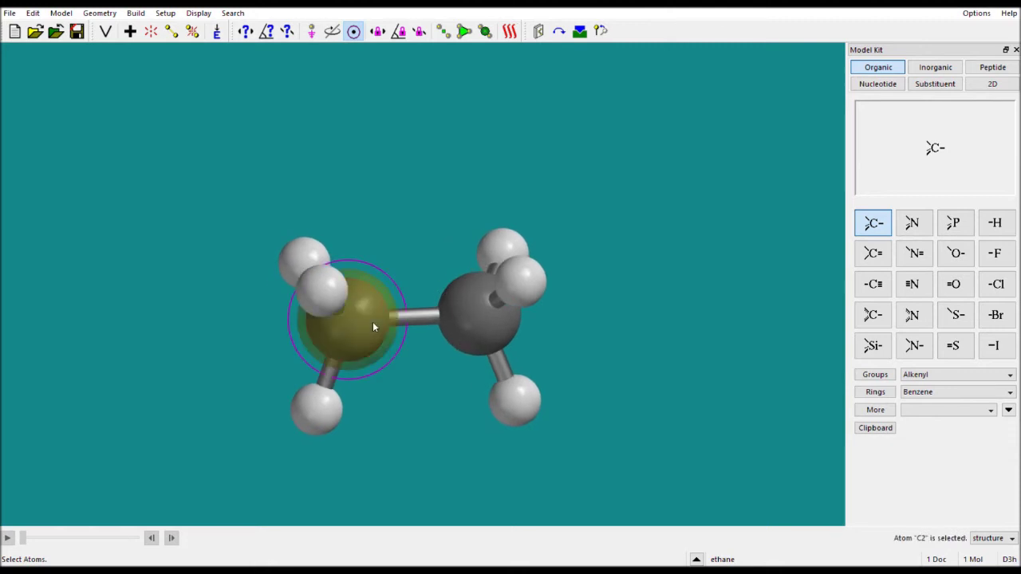
{"action": "left_click", "coordinate": [472, 324]}
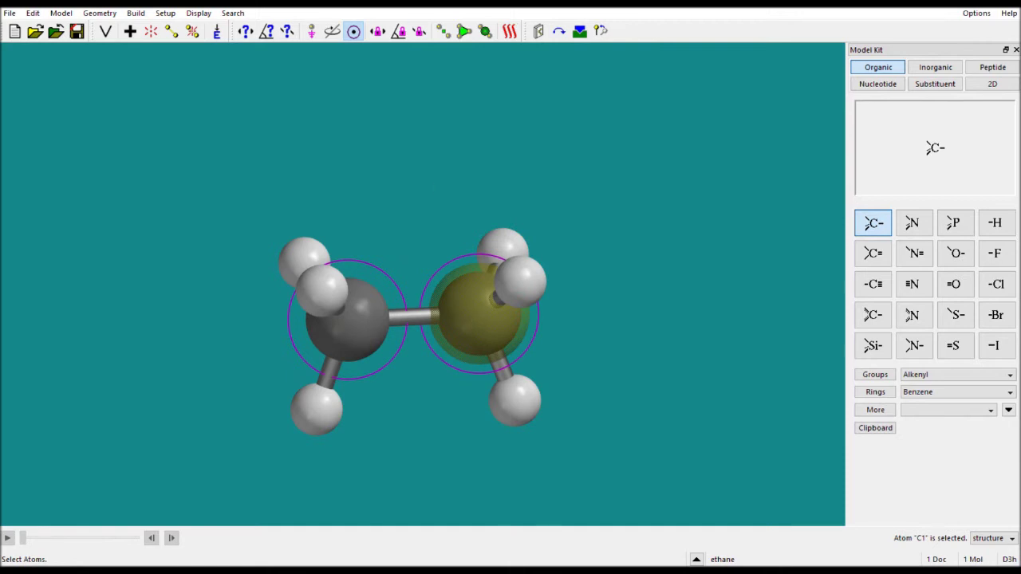
- Lock the distance between ethane's two carbons with a distance constraint
{"action": "left_click", "coordinate": [377, 30]}
{"action": "left_click", "coordinate": [346, 328]}
{"action": "left_click", "coordinate": [454, 332]}
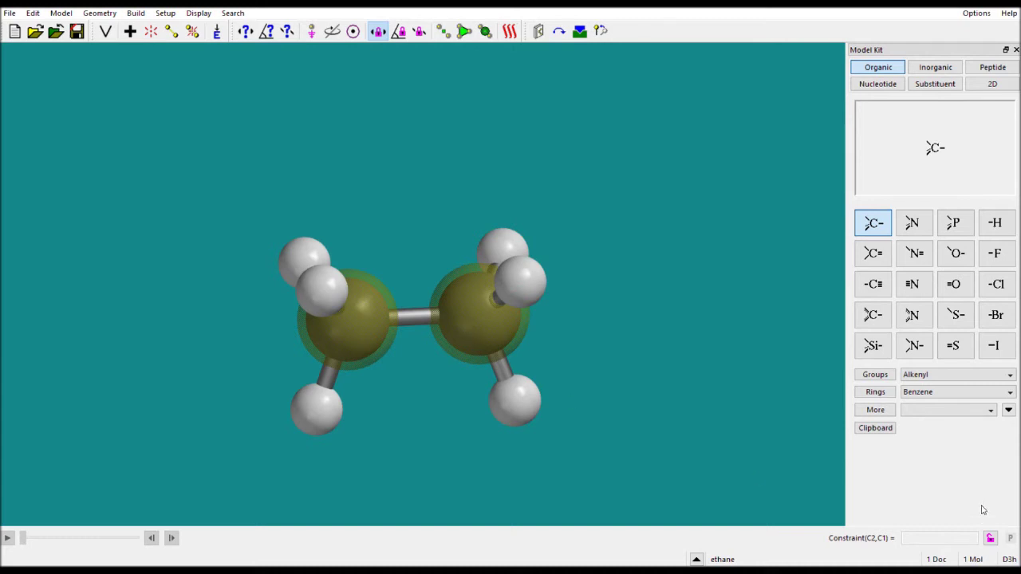
{"action": "left_click", "coordinate": [990, 540]}
{"action": "left_click", "coordinate": [990, 540]}
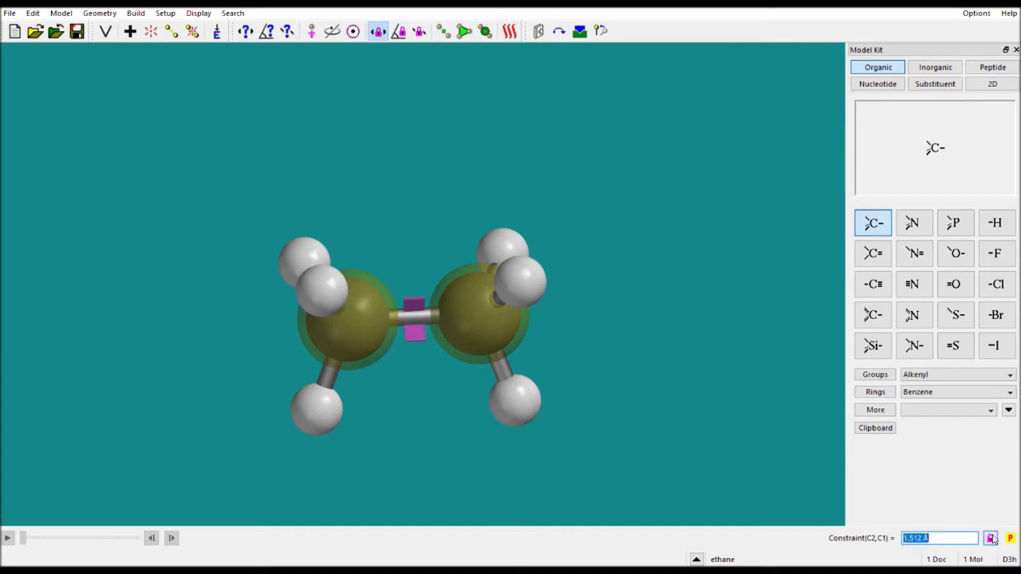
- Set the carbon–carbon distance constraint to 1.9 Å
{"action": "left_click", "coordinate": [927, 541]}
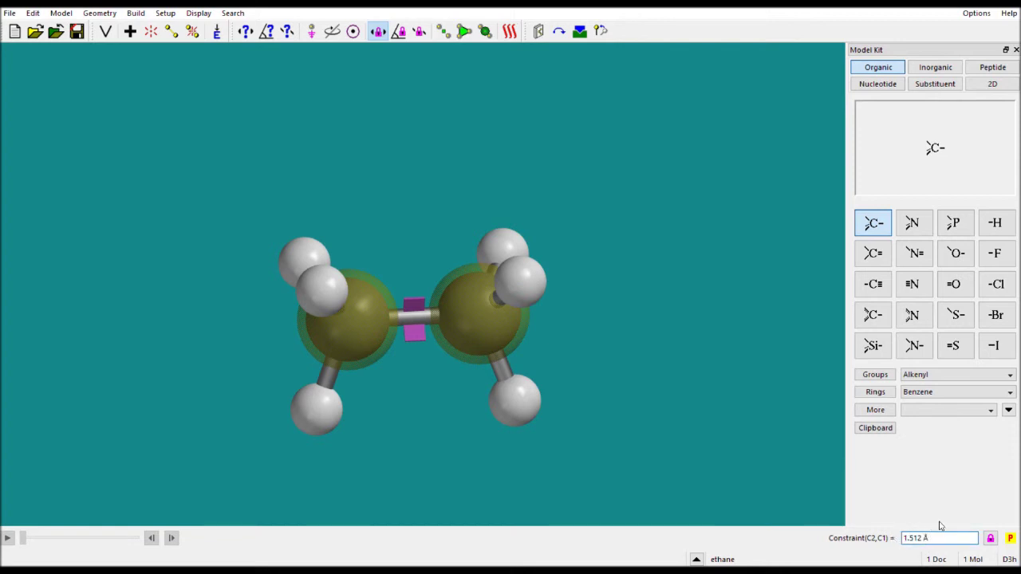
{"action": "key", "text": "BackSpace"}
{"action": "key", "text": "BackSpace"}
{"action": "key", "text": "BackSpace"}
{"action": "key", "text": "BackSpace"}
{"action": "type", "text": "9"}
{"action": "key", "text": "Return"}
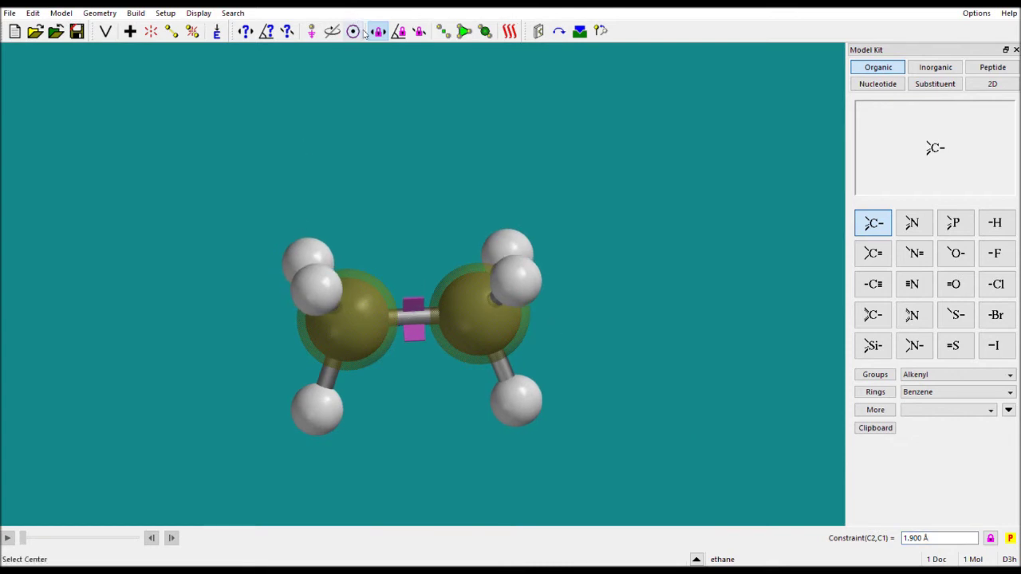
{"action": "left_click", "coordinate": [991, 540]}
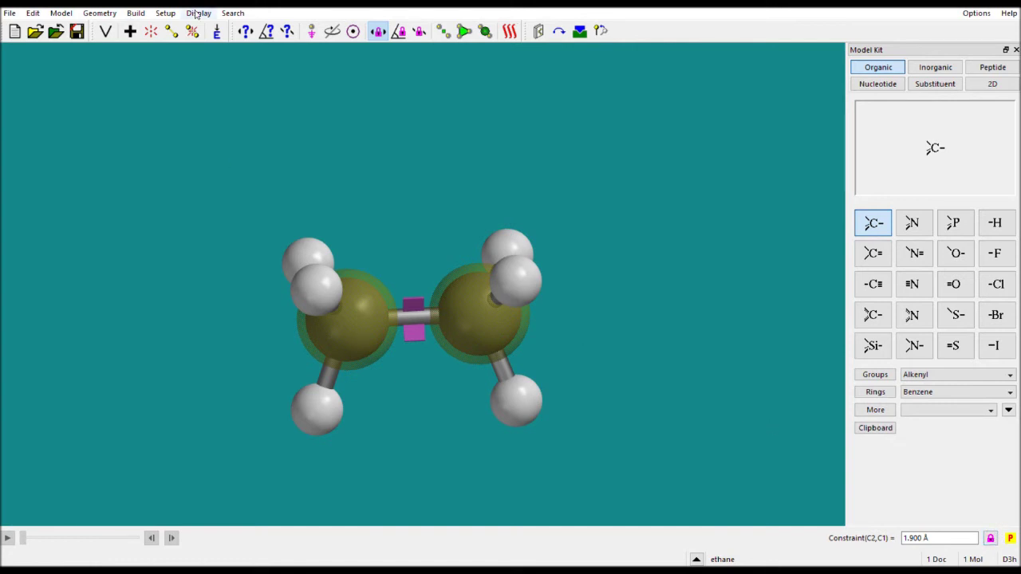
- Minimize the constrained ethane and remove the distance constraint between its two carbons
{"action": "left_click", "coordinate": [216, 31]}
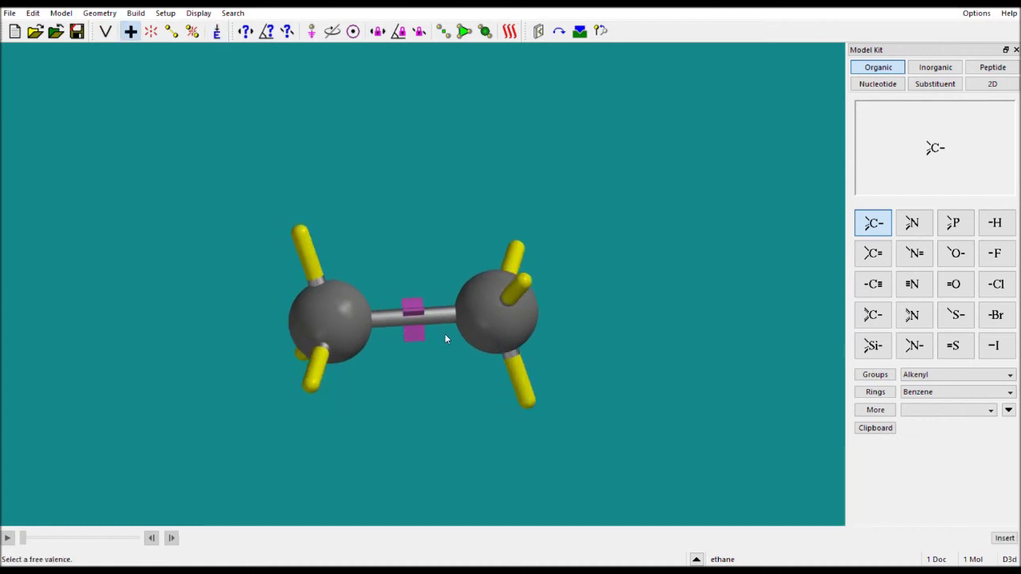
{"action": "left_click", "coordinate": [377, 31]}
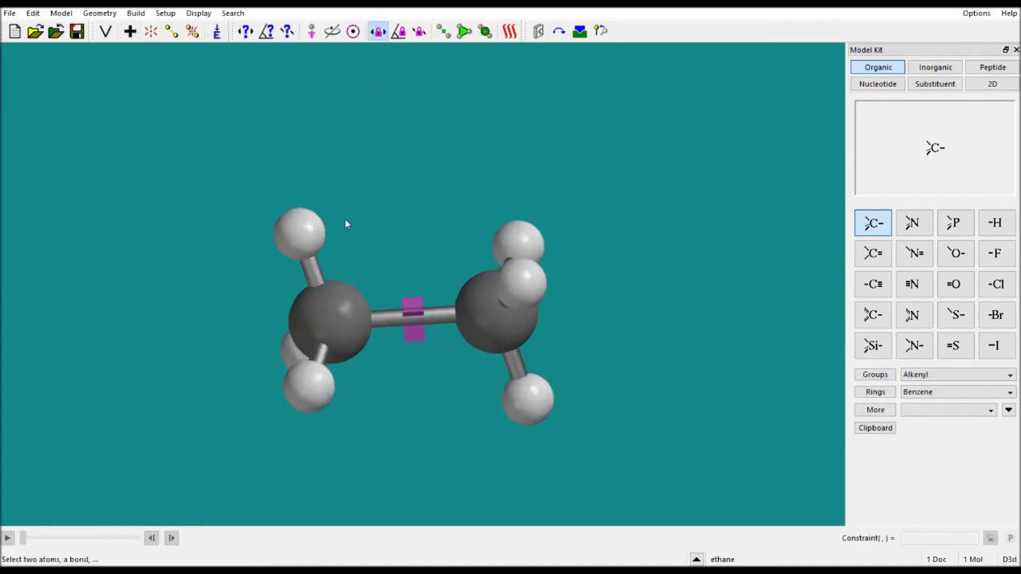
{"action": "left_click", "coordinate": [335, 301]}
{"action": "left_click", "coordinate": [501, 341]}
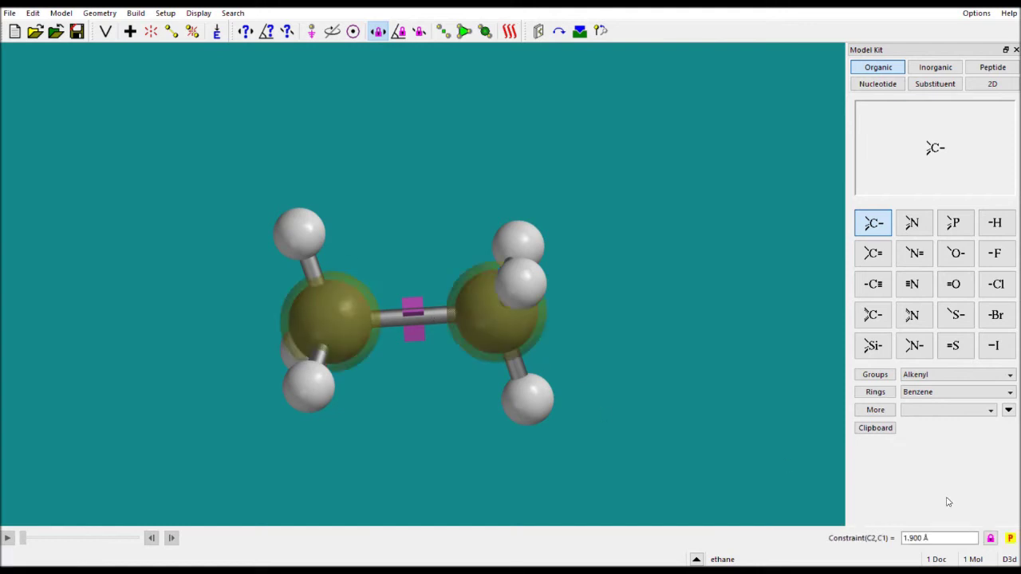
{"action": "left_click", "coordinate": [990, 539]}
{"action": "left_click_drag", "start_coordinate": [640, 397], "coordinate": [567, 386]}
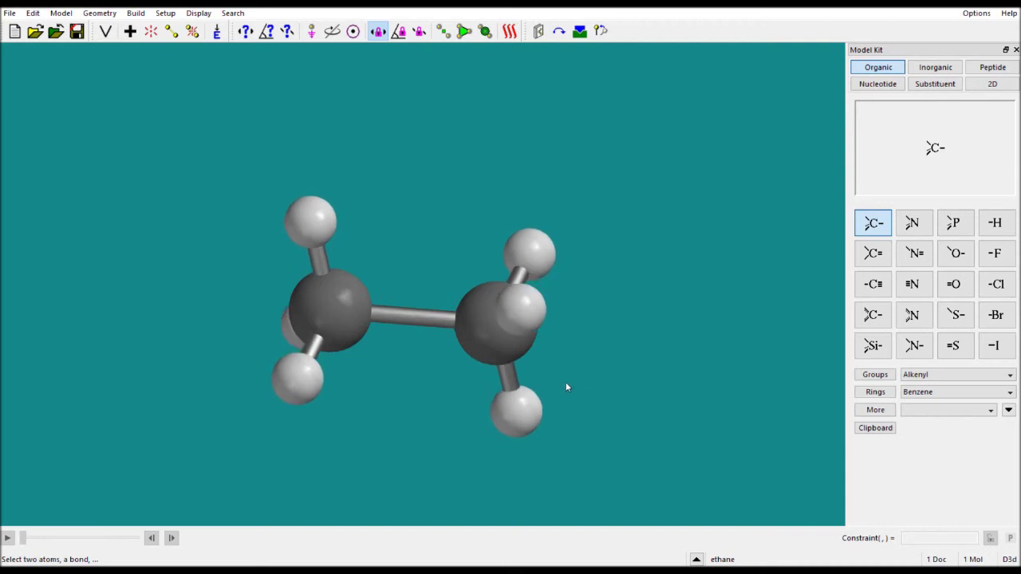
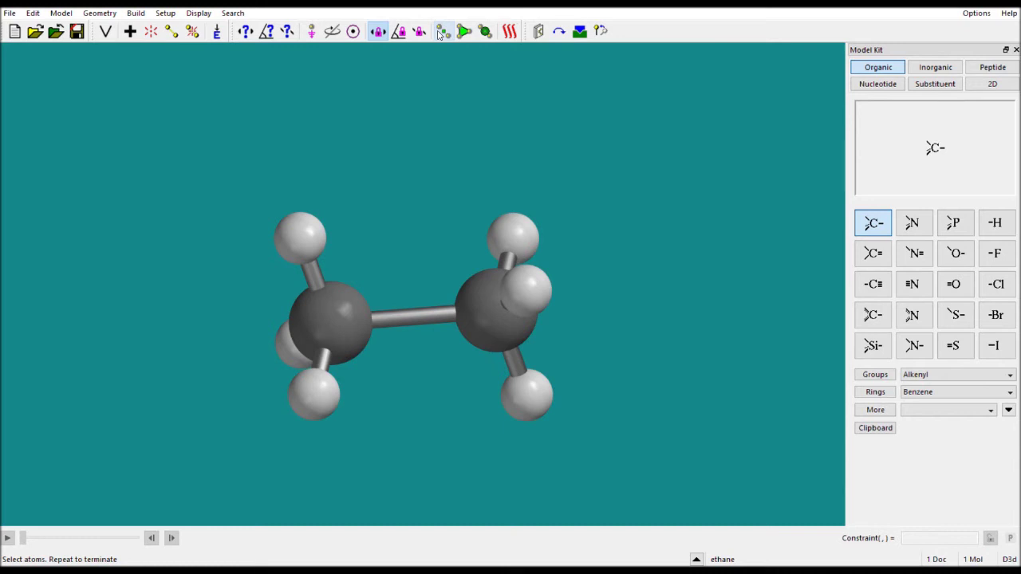
- Extend ethane to a four-carbon chain by adding an sp3 carbon to each of its two carbons
{"action": "left_click_drag", "start_coordinate": [497, 212], "coordinate": [596, 248]}
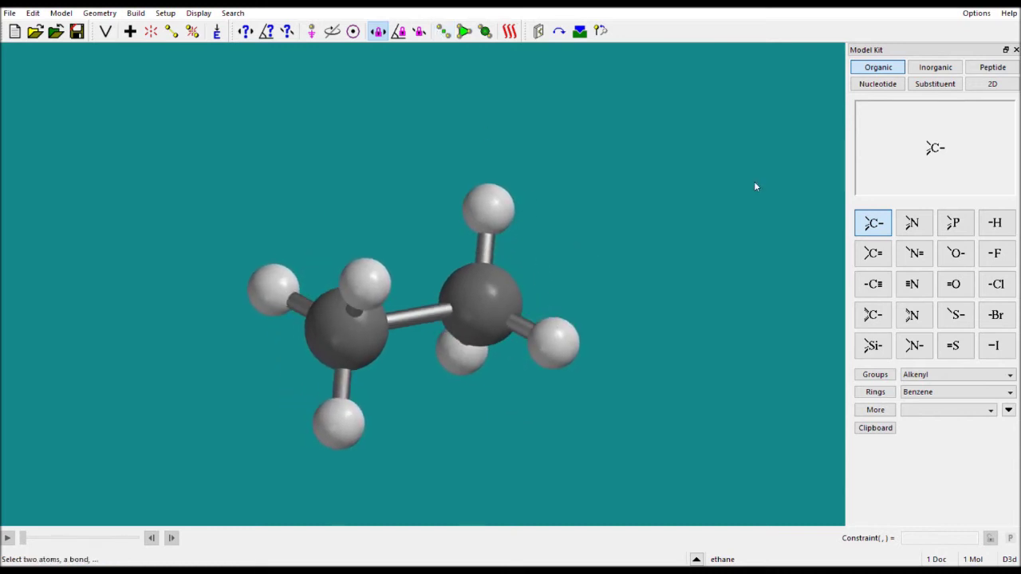
{"action": "left_click", "coordinate": [874, 223]}
{"action": "left_click", "coordinate": [554, 348]}
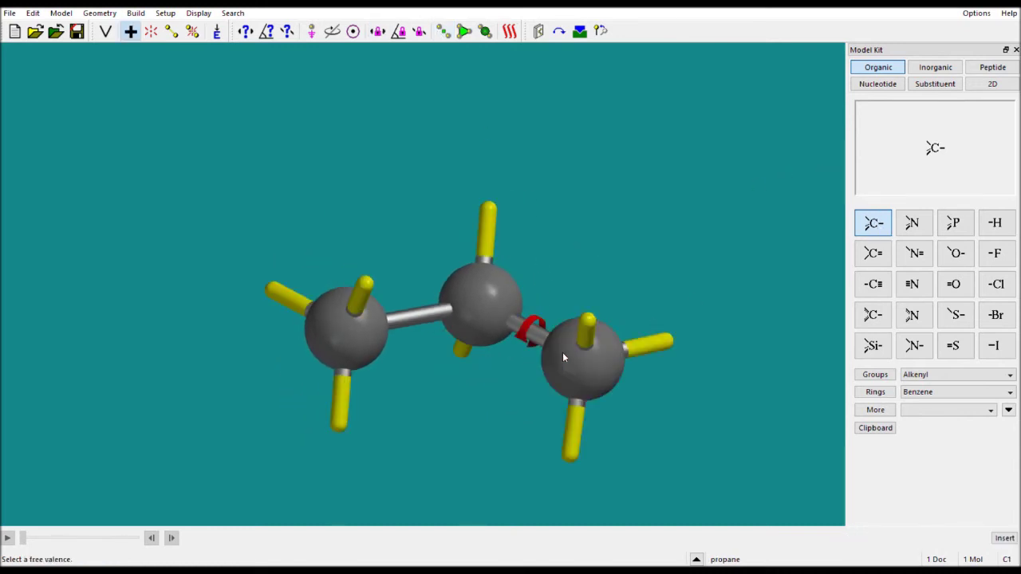
{"action": "left_click", "coordinate": [339, 425]}
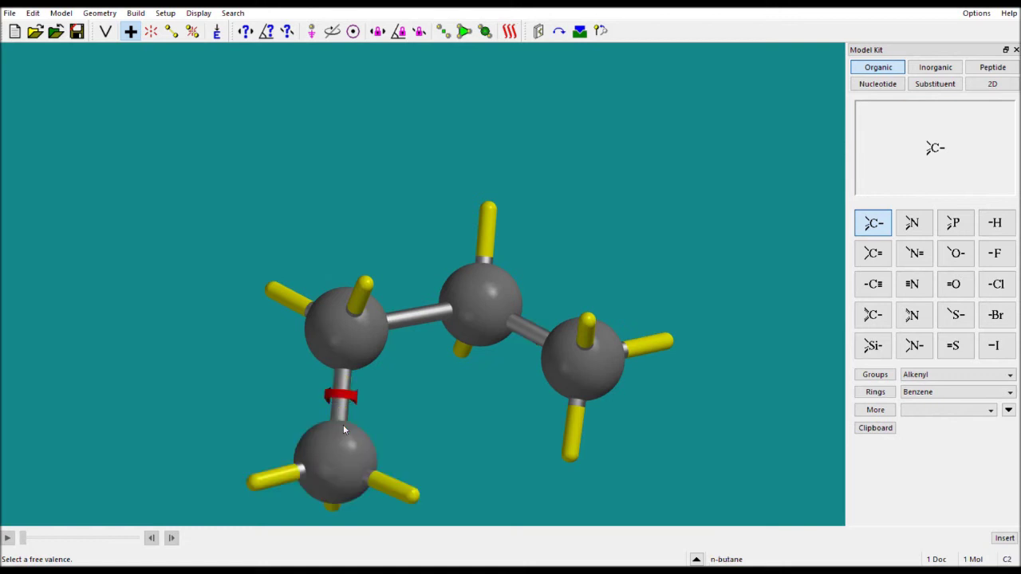
- Bond the two end carbons of the butane chain to close a four-membered ring and minimize it
{"action": "left_click_drag", "start_coordinate": [343, 425], "coordinate": [325, 361]}
{"action": "left_click", "coordinate": [172, 31]}
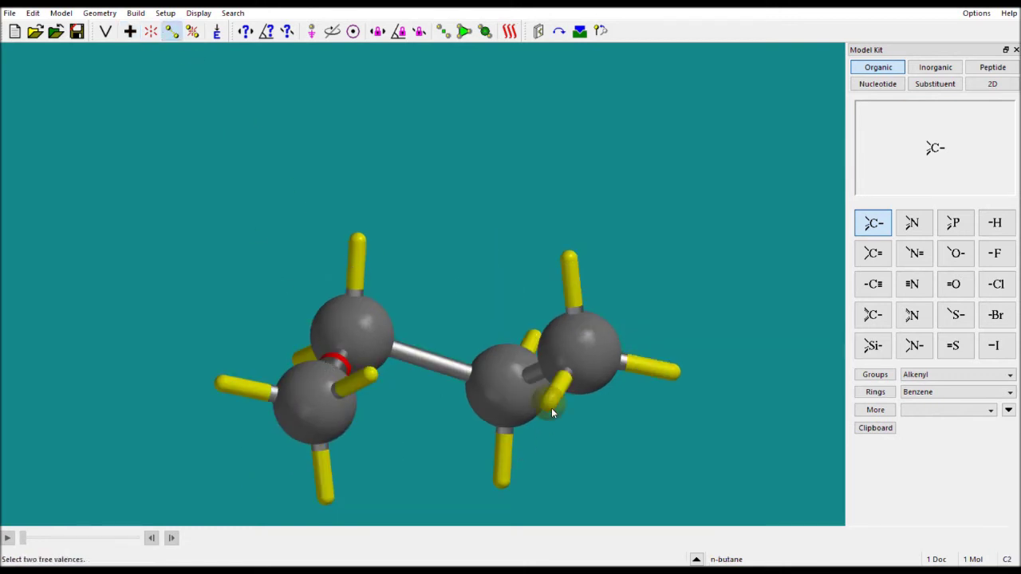
{"action": "left_click", "coordinate": [372, 370]}
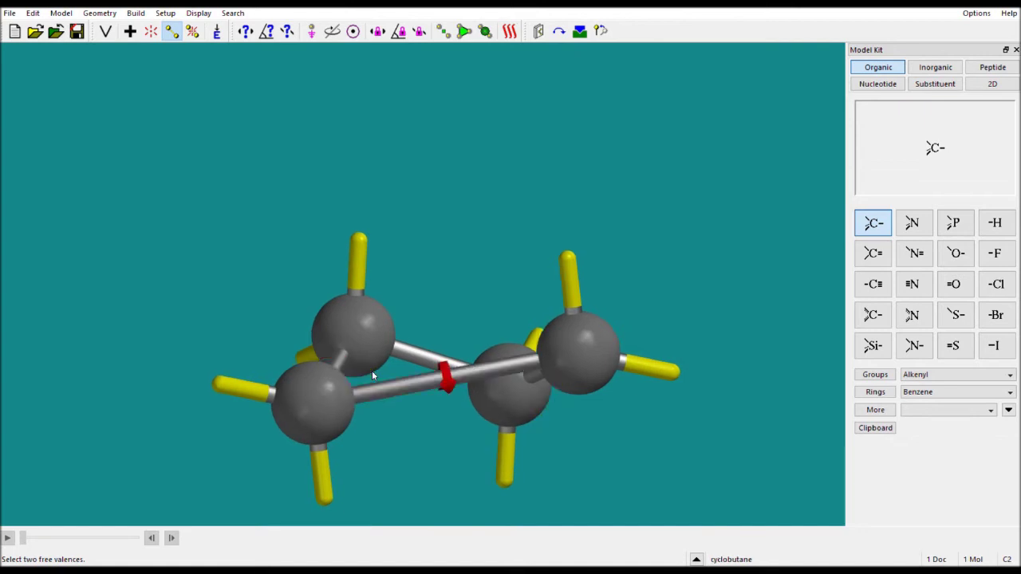
{"action": "left_click", "coordinate": [216, 31]}
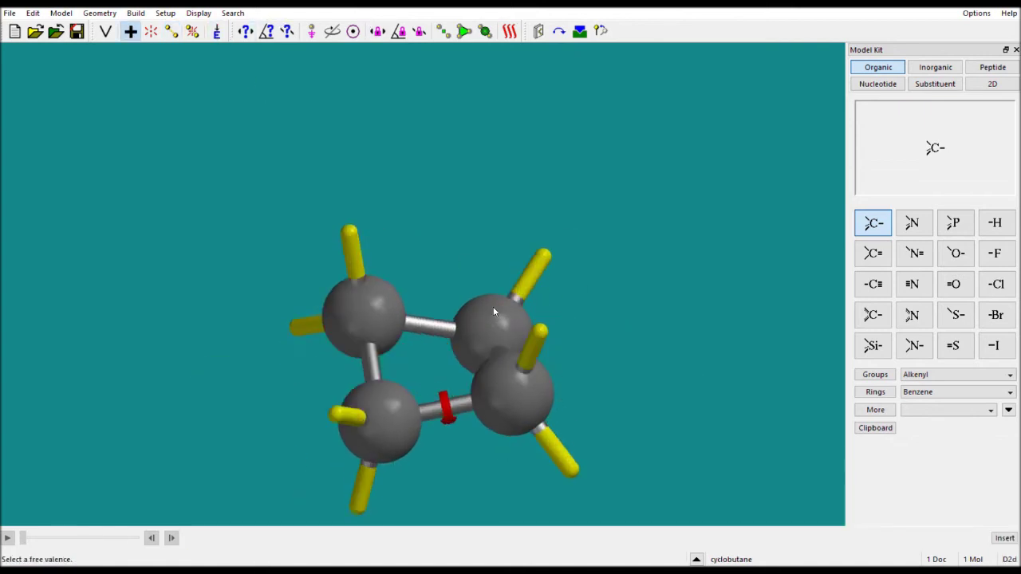
- Turn two opposite bonds of the cyclobutane ring into double bonds with Make Bond and minimize the cyclobutadiene
{"action": "left_click_drag", "start_coordinate": [495, 270], "coordinate": [405, 333]}
{"action": "left_click", "coordinate": [171, 31]}
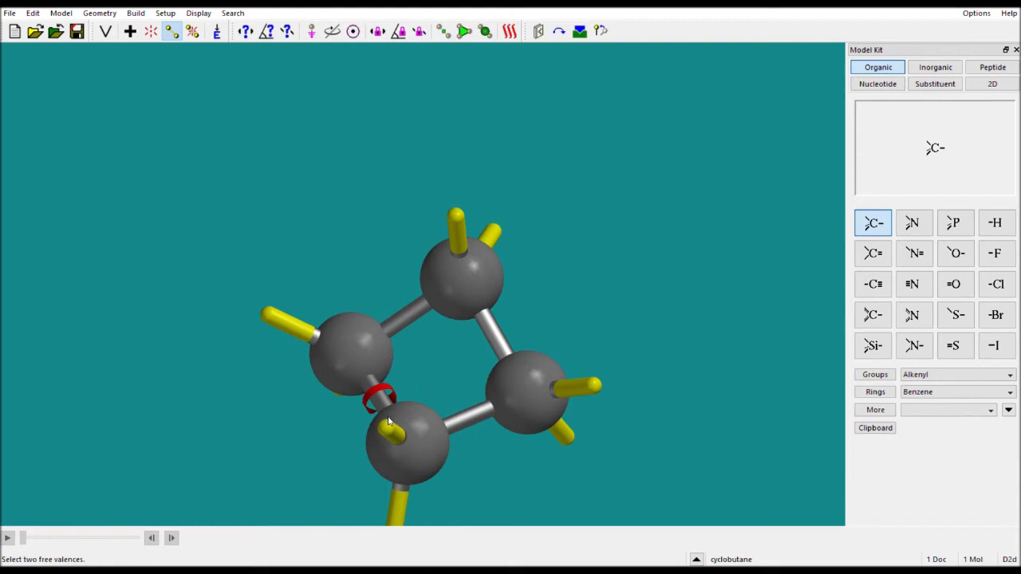
{"action": "left_click", "coordinate": [589, 386]}
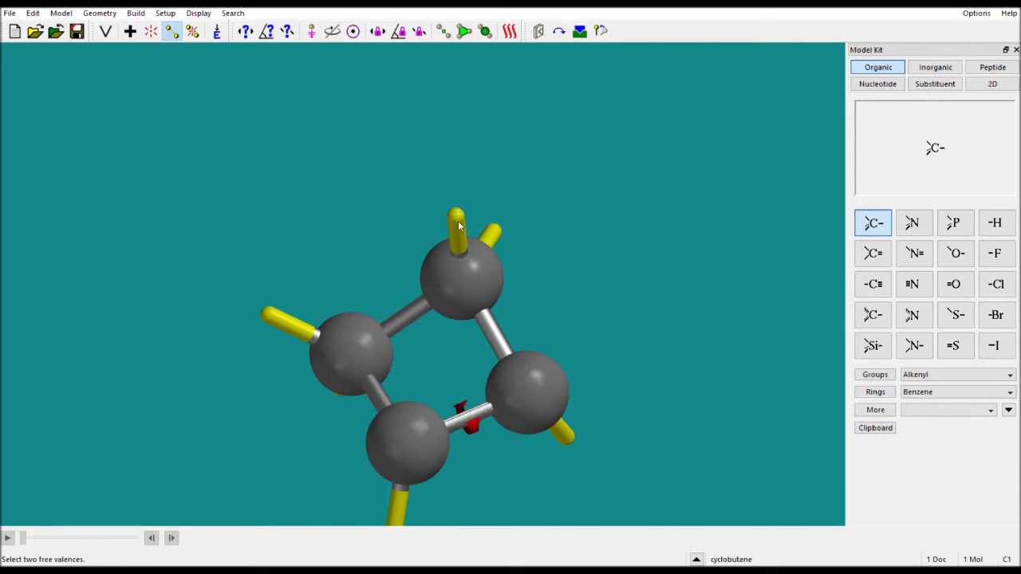
{"action": "left_click", "coordinate": [269, 311]}
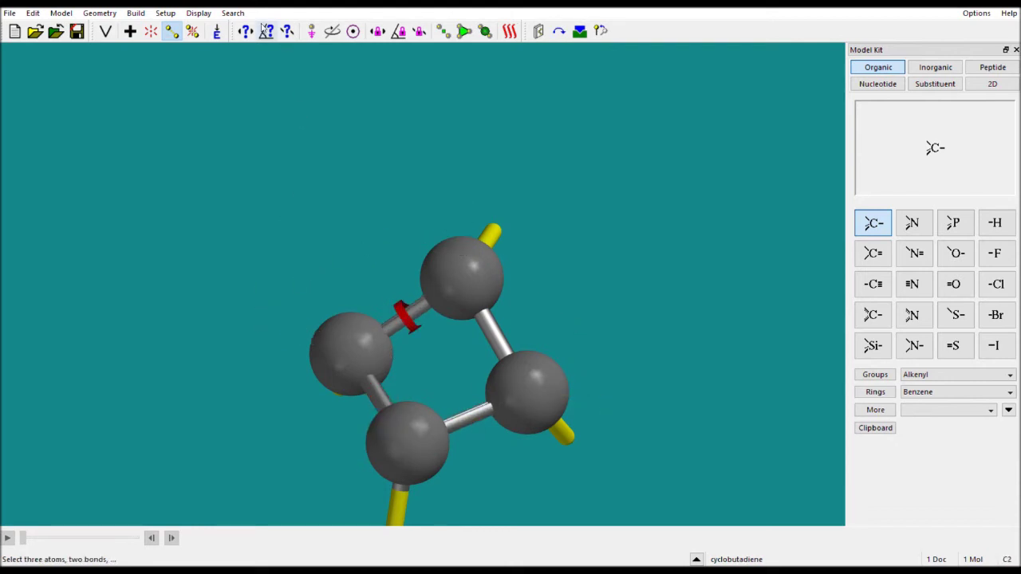
{"action": "left_click", "coordinate": [220, 35]}
- Define a point at the centre of the cyclobutadiene ring from two diagonally opposite carbons
{"action": "left_click_drag", "start_coordinate": [471, 359], "coordinate": [397, 221]}
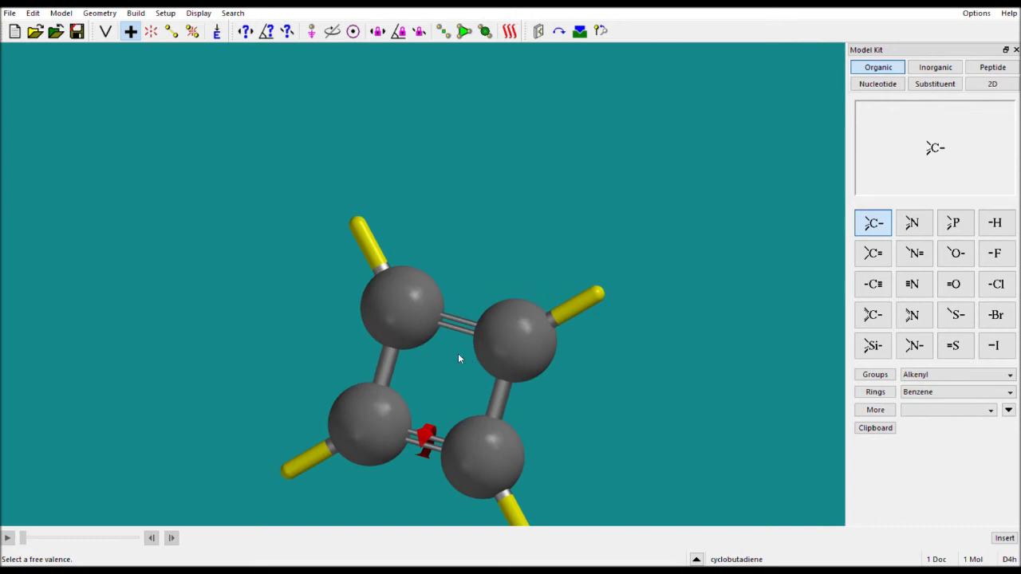
{"action": "left_click_drag", "start_coordinate": [456, 361], "coordinate": [449, 221]}
{"action": "left_click_drag", "start_coordinate": [616, 418], "coordinate": [625, 453]}
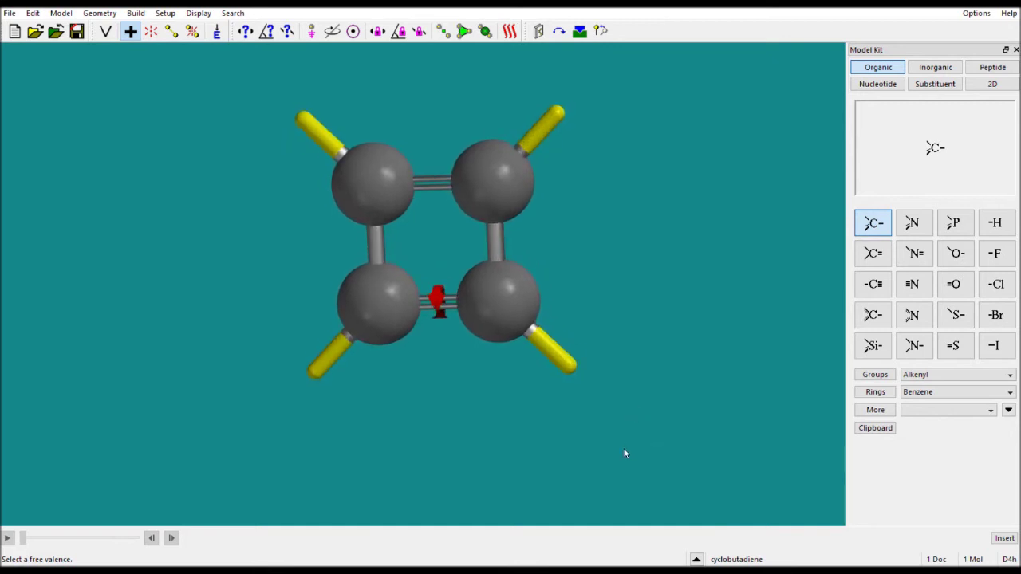
{"action": "left_click_drag", "start_coordinate": [664, 378], "coordinate": [686, 307]}
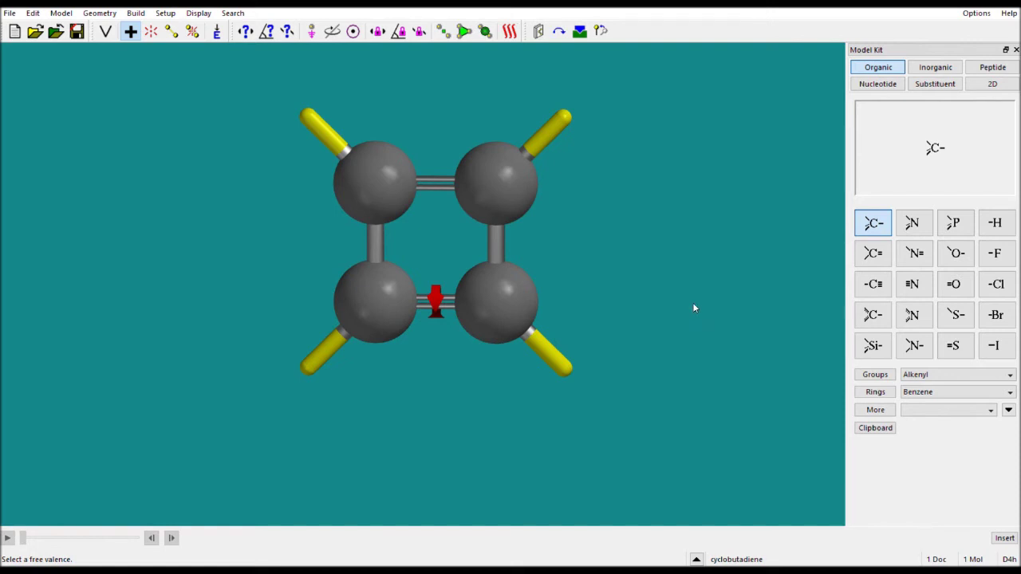
{"action": "scroll", "coordinate": [670, 177], "scroll_direction": "up", "scroll_amount": 2}
{"action": "left_click", "coordinate": [444, 32]}
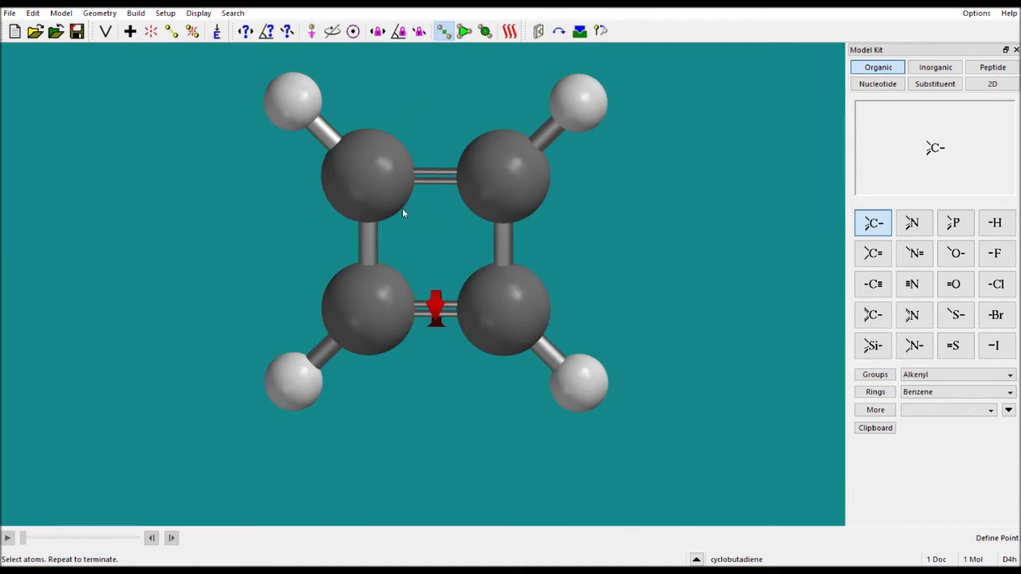
{"action": "left_click", "coordinate": [374, 166]}
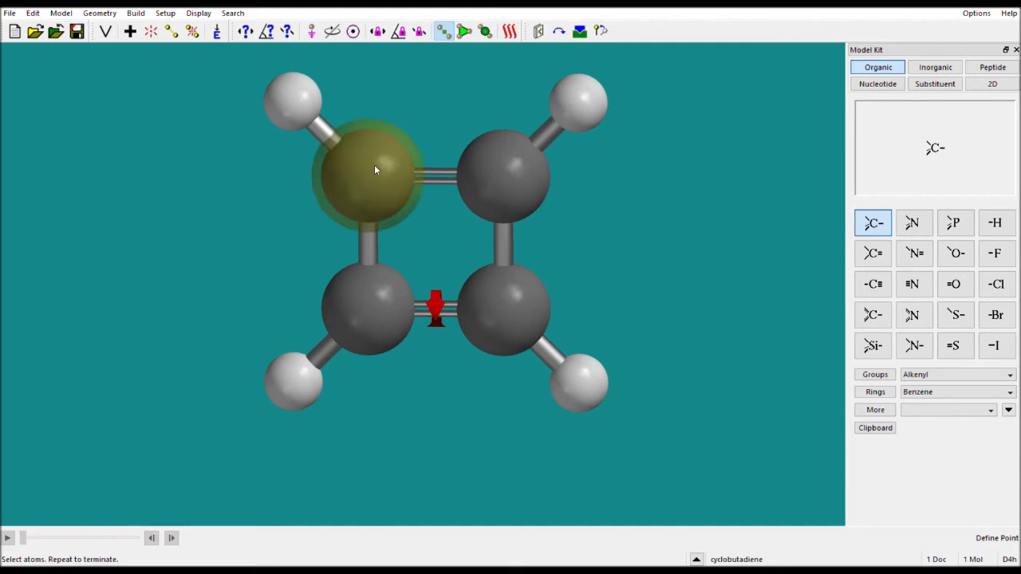
{"action": "left_click", "coordinate": [518, 326]}
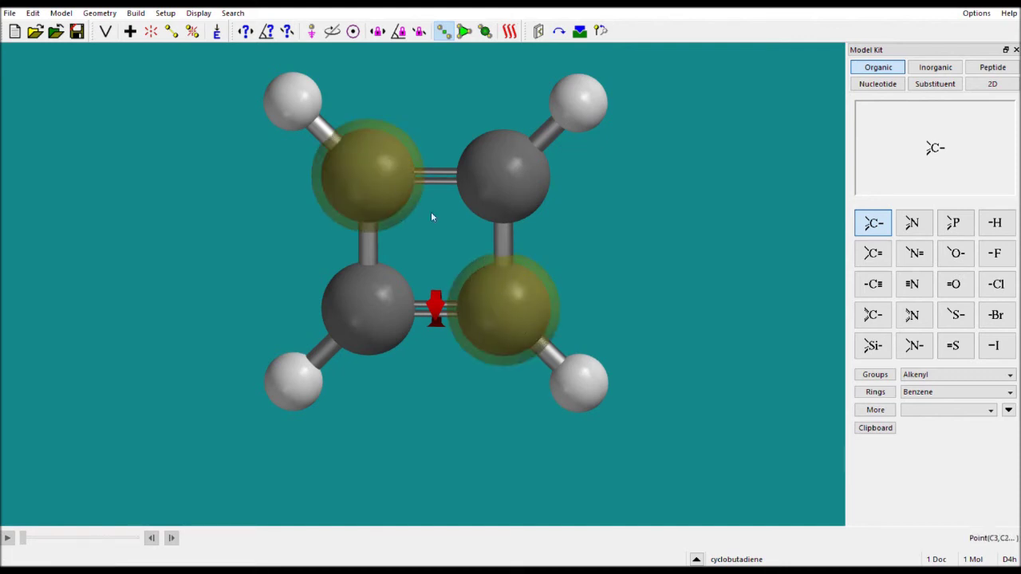
{"action": "left_click", "coordinate": [381, 173]}
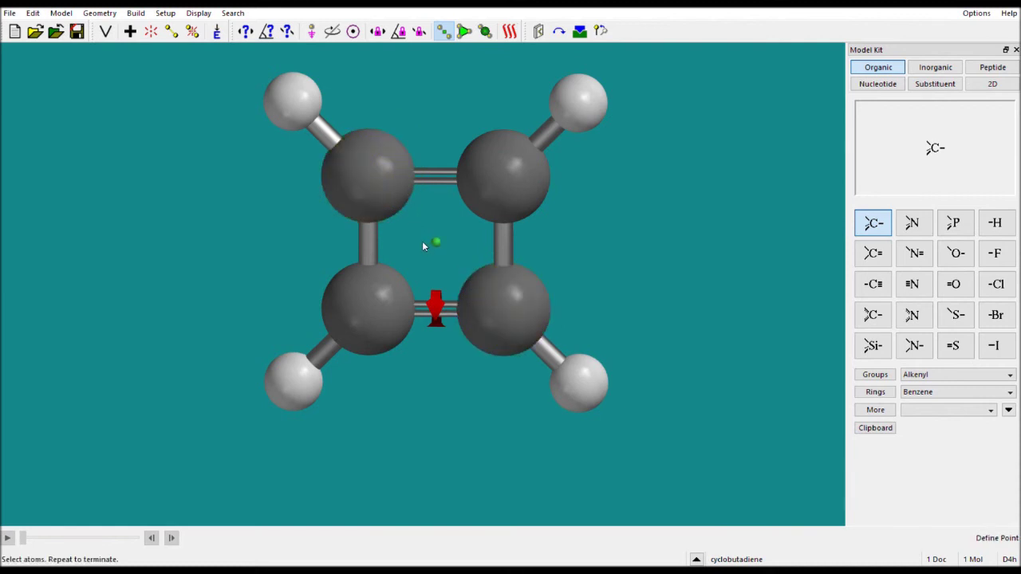
{"action": "scroll", "coordinate": [435, 242], "scroll_direction": "up", "scroll_amount": 2}
{"action": "scroll", "coordinate": [436, 245], "scroll_direction": "down", "scroll_amount": 3}
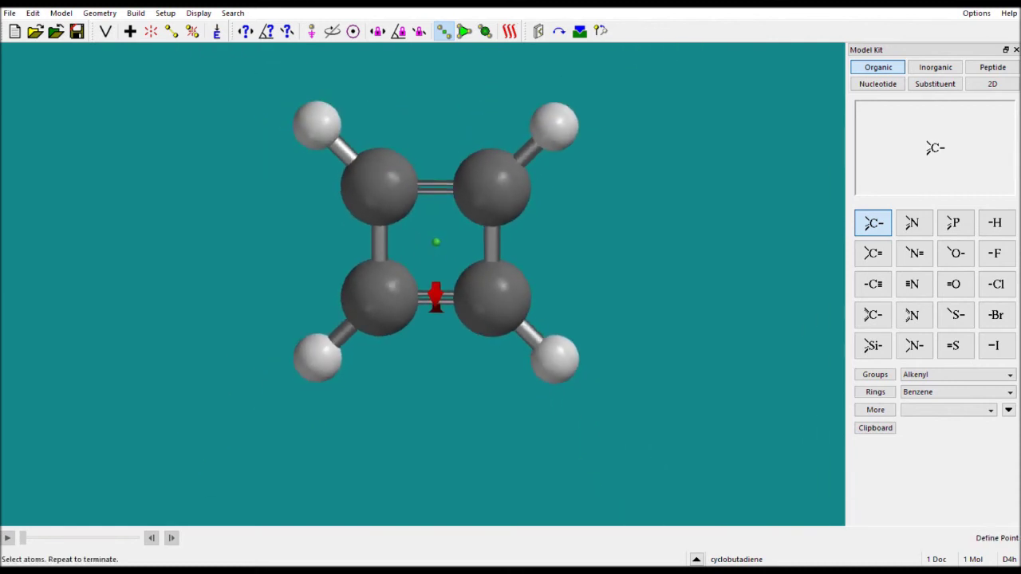
- Insert a fluorine atom at the point in the centre of the cyclobutadiene ring
{"action": "left_click", "coordinate": [994, 255]}
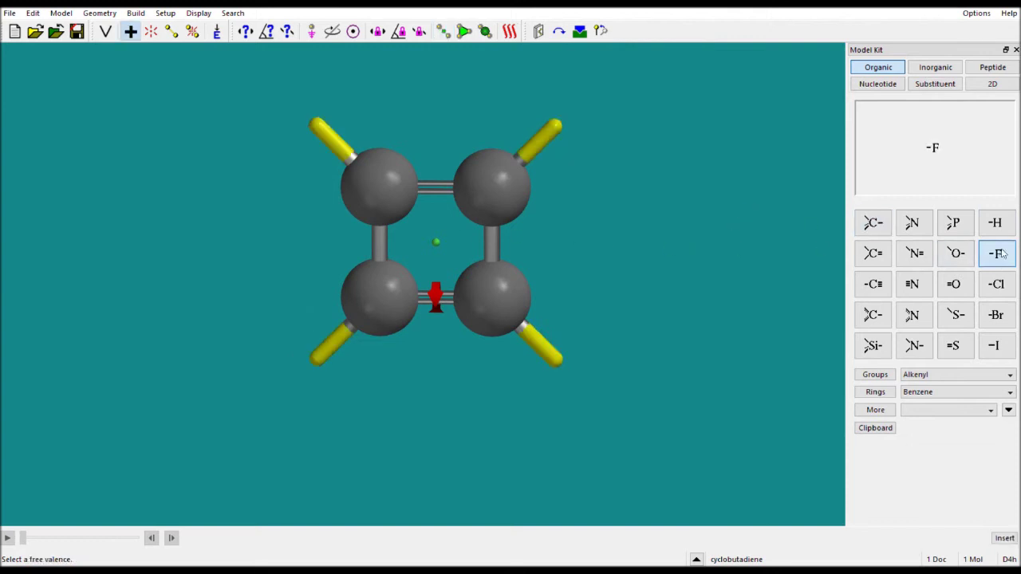
{"action": "left_click", "coordinate": [435, 242]}
{"action": "left_click_drag", "start_coordinate": [434, 248], "coordinate": [413, 199]}
{"action": "left_click_drag", "start_coordinate": [424, 255], "coordinate": [371, 142]}
- Delete the free valence from the fluorine in the ring's centre
{"action": "left_click", "coordinate": [151, 31]}
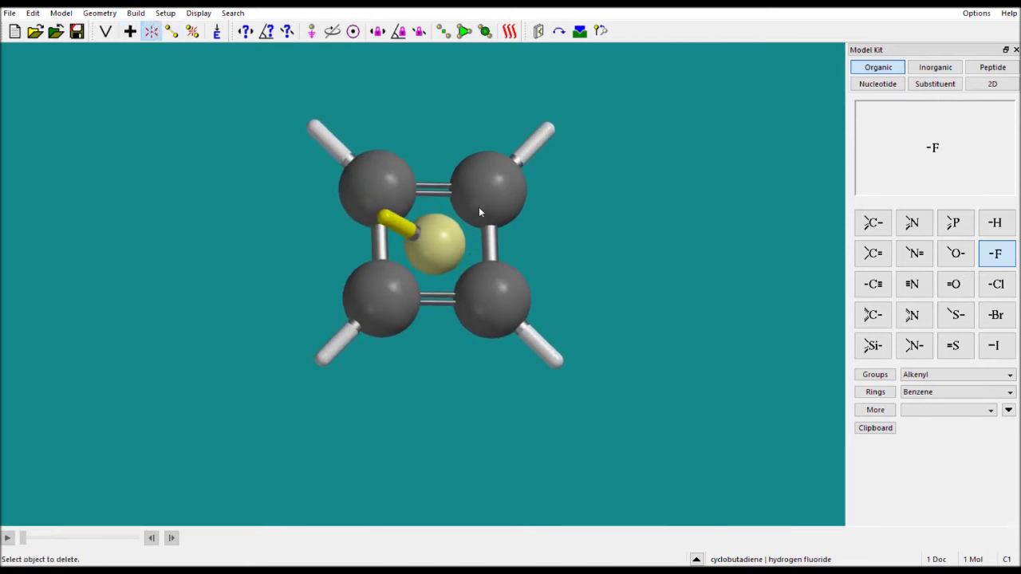
{"action": "left_click", "coordinate": [384, 223]}
{"action": "left_click_drag", "start_coordinate": [444, 152], "coordinate": [433, 95]}
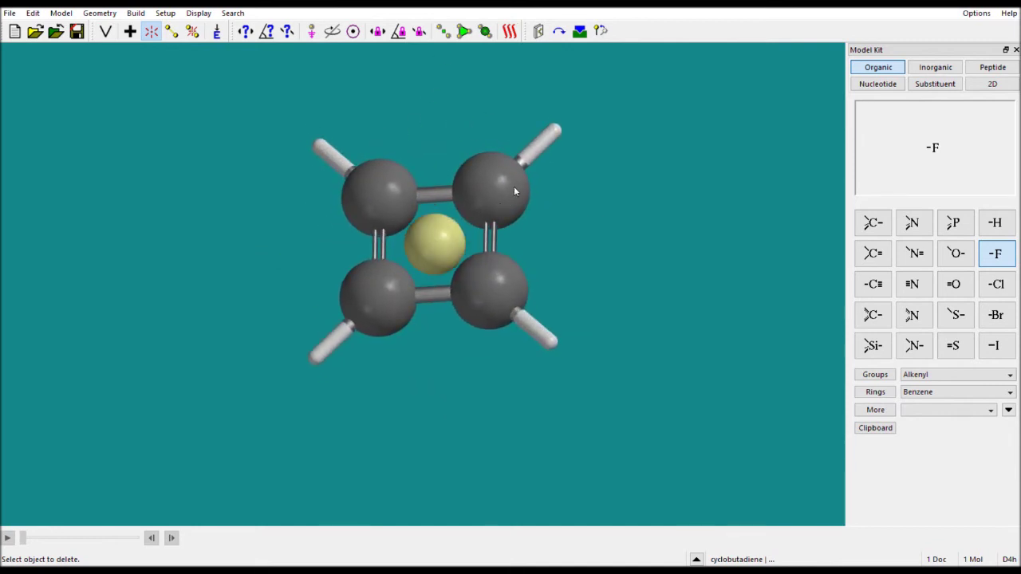
{"action": "left_click_drag", "start_coordinate": [509, 130], "coordinate": [541, 180]}
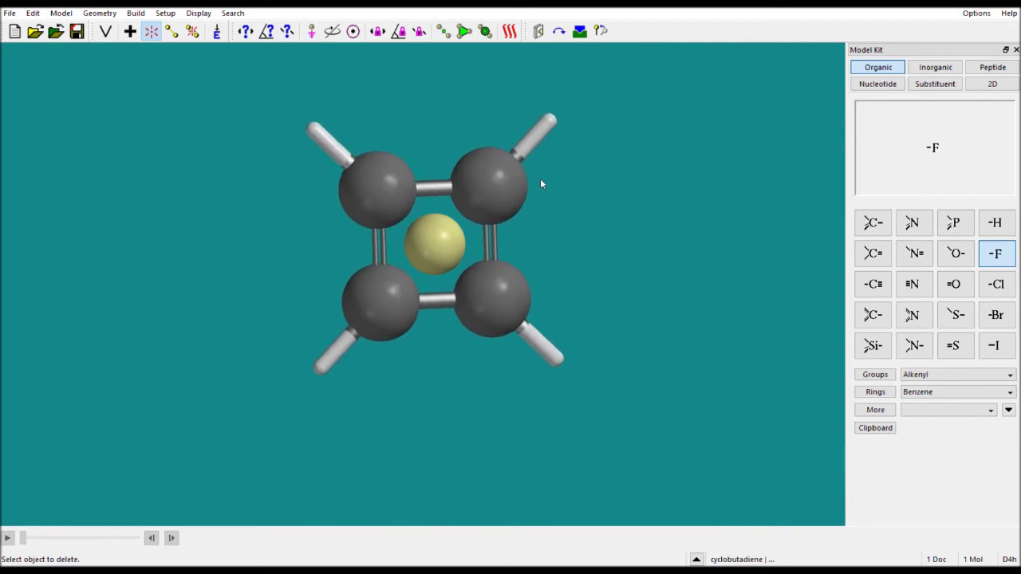
- Attach an sp3 carbon to one ring carbon and bond it to the adjacent double-bonded ring carbon, forming a fused three-membered ring
{"action": "left_click", "coordinate": [873, 223]}
{"action": "left_click", "coordinate": [561, 124]}
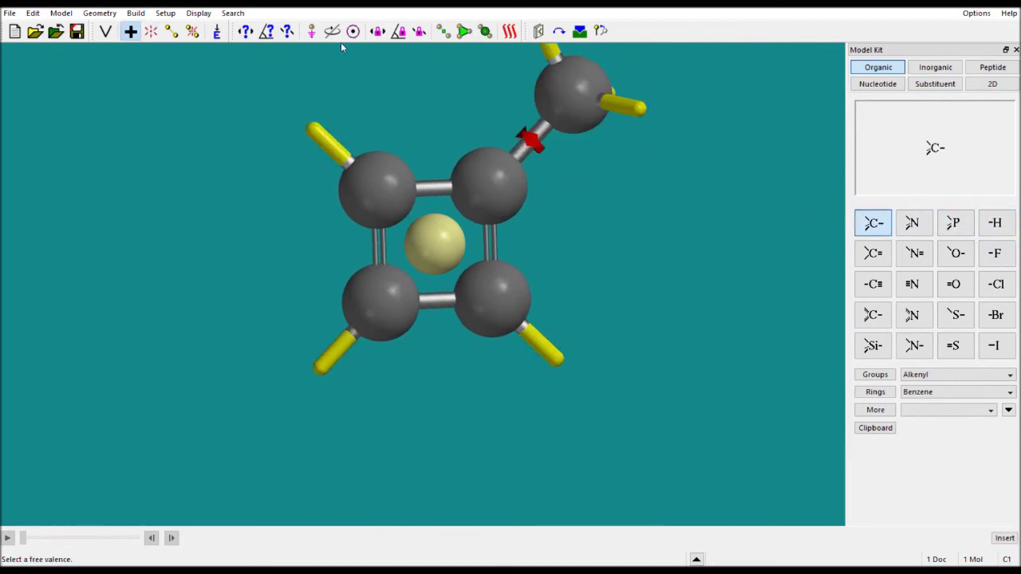
{"action": "left_click", "coordinate": [171, 31]}
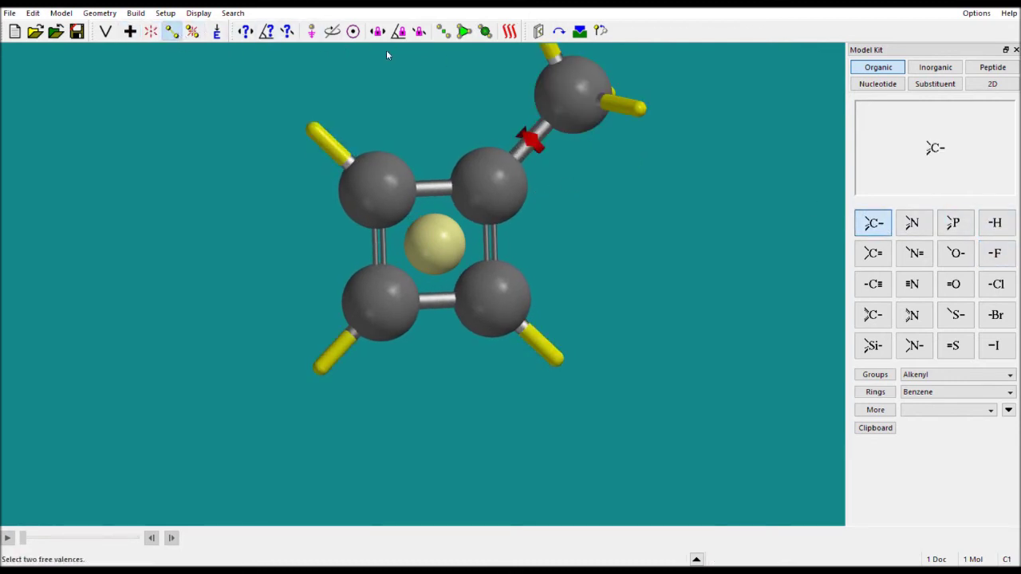
{"action": "left_click", "coordinate": [634, 112]}
{"action": "left_click", "coordinate": [562, 360]}
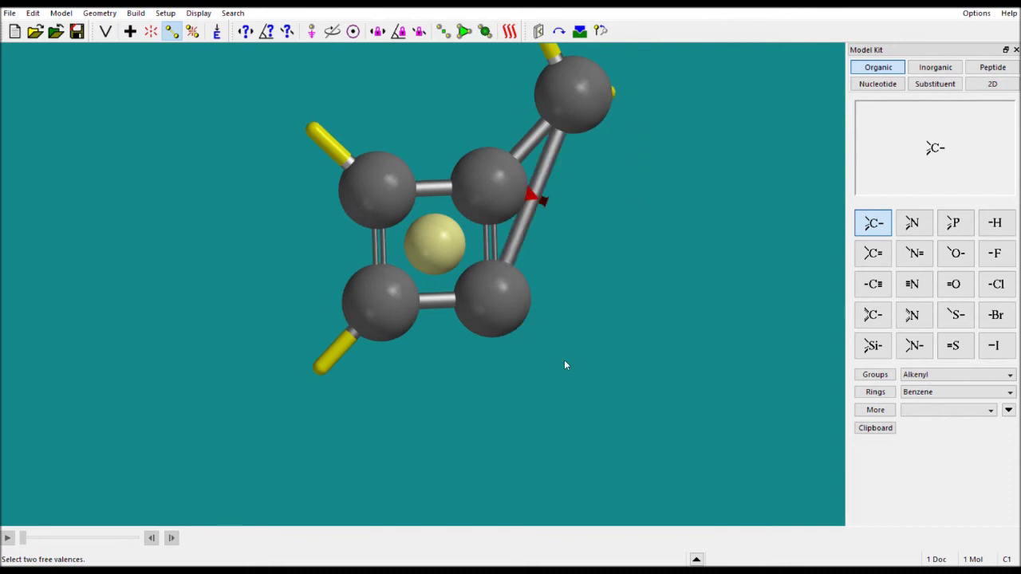
- Delete the fluorine from the centre of the four-membered ring and minimize the fused-ring molecule
{"action": "left_click", "coordinate": [151, 31]}
{"action": "left_click", "coordinate": [446, 237]}
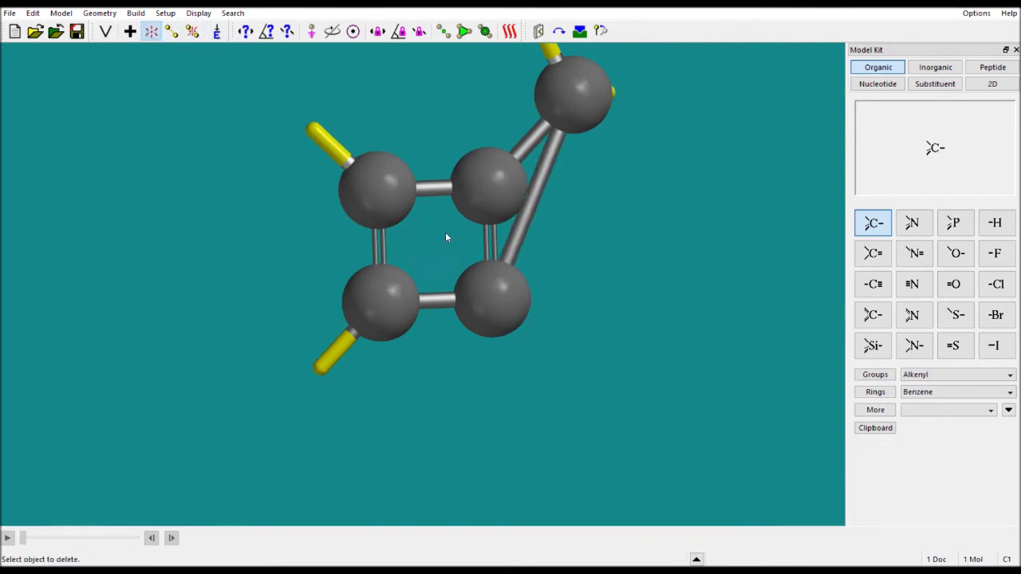
{"action": "left_click", "coordinate": [217, 31]}
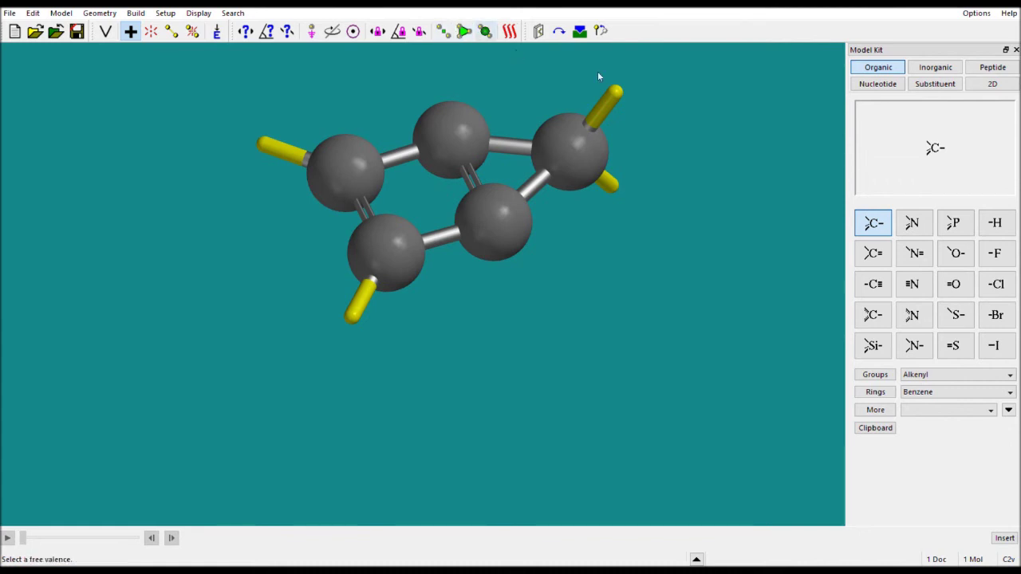
- Define a plane through one ring-fusion carbon and the two hydrogens of the CH2 group
{"action": "scroll", "coordinate": [670, 156], "scroll_direction": "down", "scroll_amount": 3}
{"action": "left_click_drag", "start_coordinate": [361, 278], "coordinate": [338, 241]}
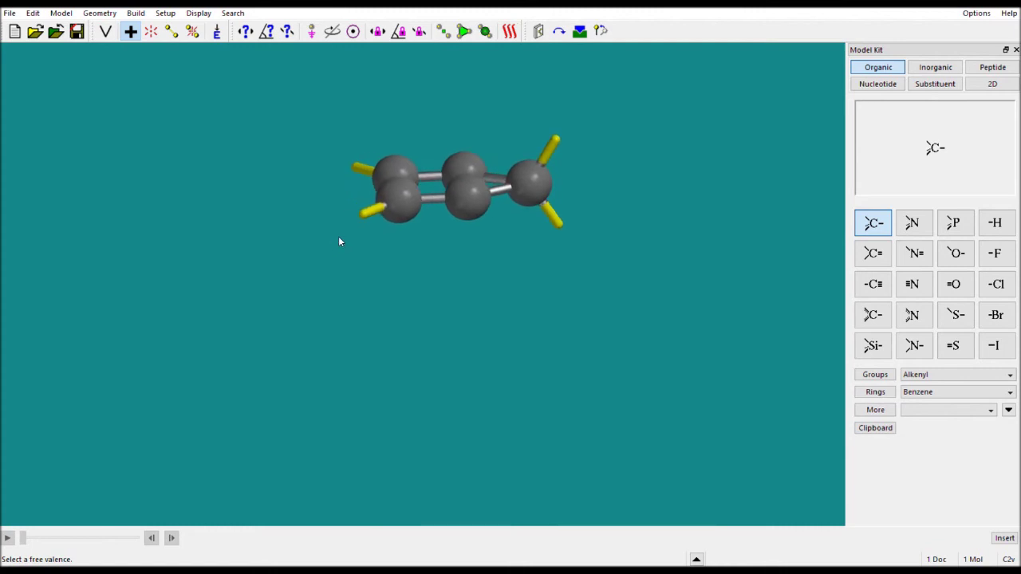
{"action": "left_click", "coordinate": [464, 32]}
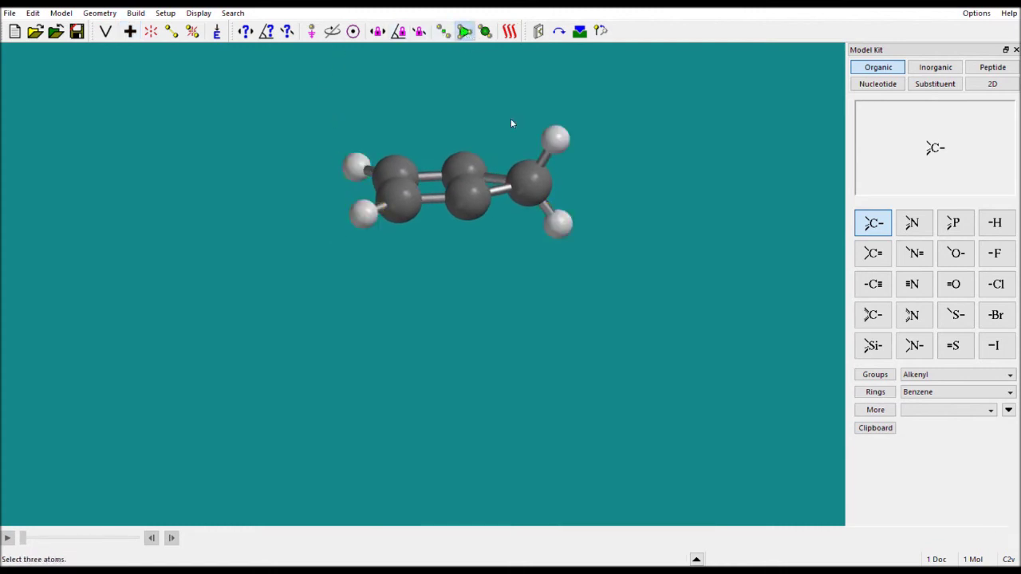
{"action": "left_click", "coordinate": [480, 193]}
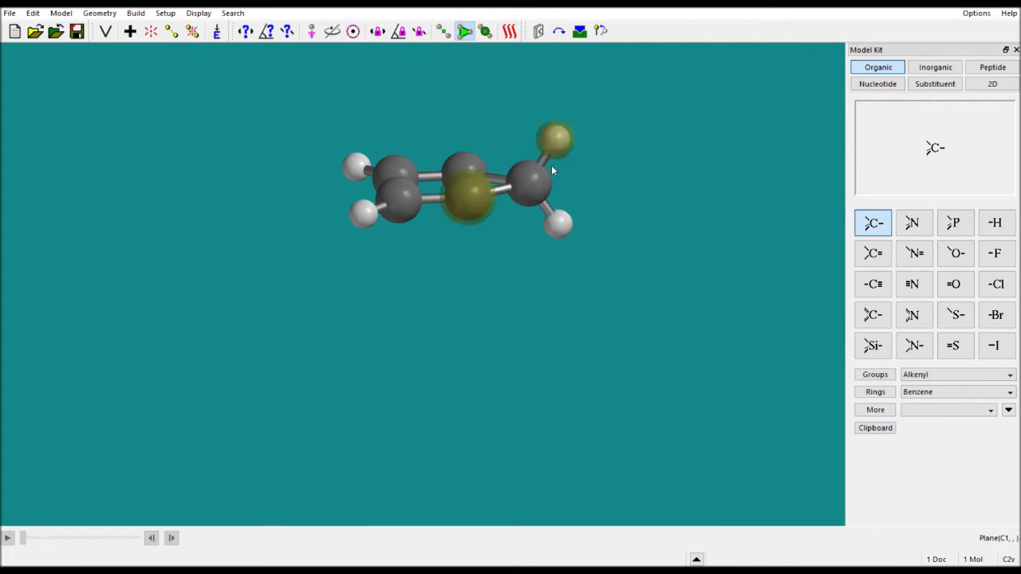
{"action": "left_click", "coordinate": [560, 226]}
{"action": "left_click_drag", "start_coordinate": [560, 226], "coordinate": [442, 223]}
- Define a second plane from three atoms of the three-membered ring and its CH2 group
{"action": "left_click", "coordinate": [465, 31]}
{"action": "left_click", "coordinate": [483, 171]}
{"action": "left_click", "coordinate": [434, 218]}
{"action": "left_click", "coordinate": [458, 255]}
{"action": "left_click_drag", "start_coordinate": [458, 256], "coordinate": [506, 246]}
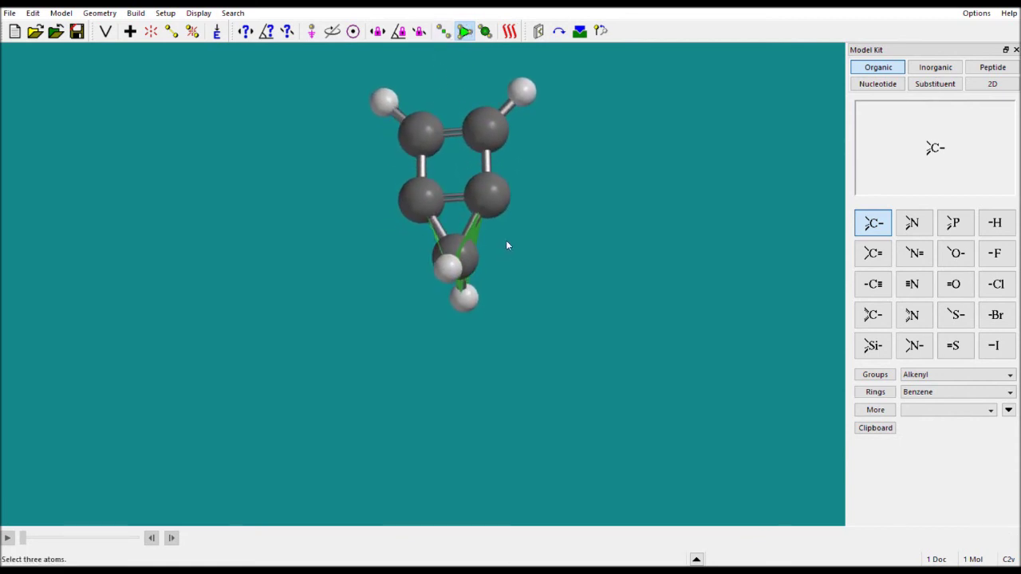
- Define two planes, each through both ring-fusion carbons and one of the two CH2 hydrogens
{"action": "left_click", "coordinate": [419, 193]}
{"action": "left_click", "coordinate": [487, 195]}
{"action": "left_click", "coordinate": [447, 267]}
{"action": "left_click_drag", "start_coordinate": [444, 292], "coordinate": [448, 106]}
{"action": "left_click", "coordinate": [446, 104]}
{"action": "left_click", "coordinate": [478, 170]}
{"action": "left_click", "coordinate": [420, 174]}
- Define two planes that fill the four-membered ring, each through three of its carbons
{"action": "left_click_drag", "start_coordinate": [420, 174], "coordinate": [475, 144]}
{"action": "left_click", "coordinate": [493, 139]}
{"action": "left_click", "coordinate": [482, 198]}
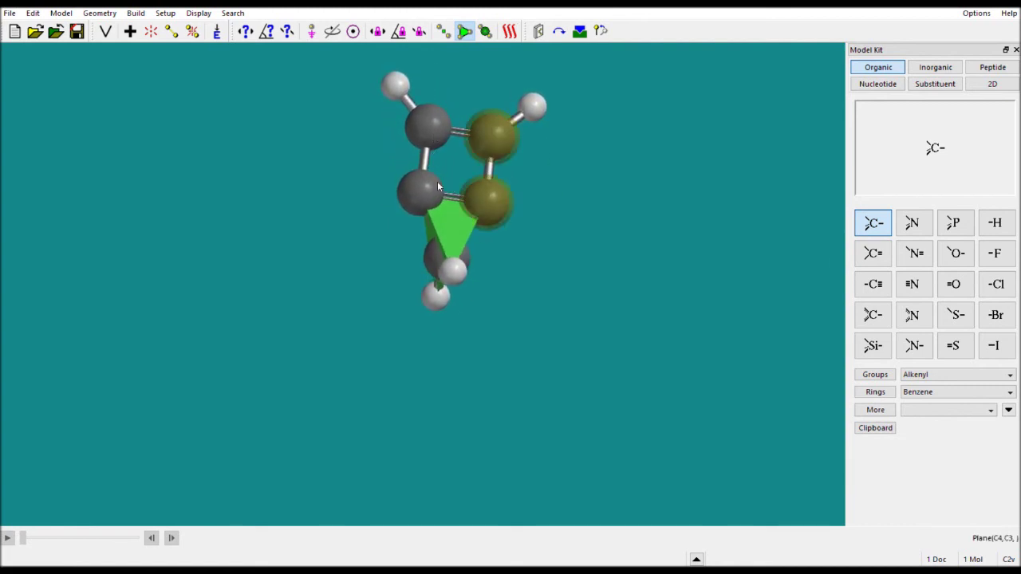
{"action": "left_click", "coordinate": [439, 169]}
{"action": "left_click", "coordinate": [434, 135]}
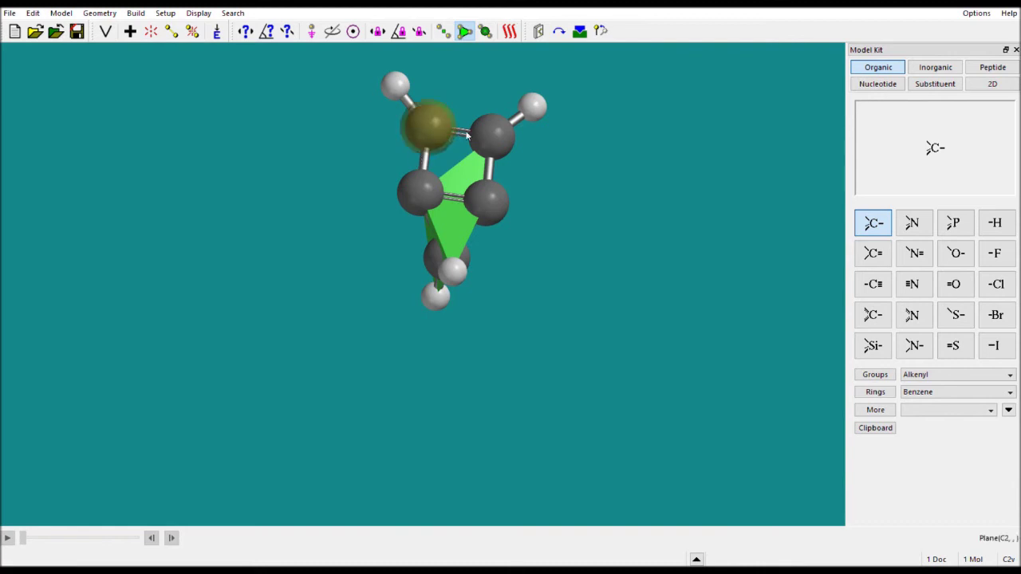
{"action": "left_click", "coordinate": [484, 137]}
{"action": "left_click", "coordinate": [411, 178]}
{"action": "left_click_drag", "start_coordinate": [402, 169], "coordinate": [340, 144]}
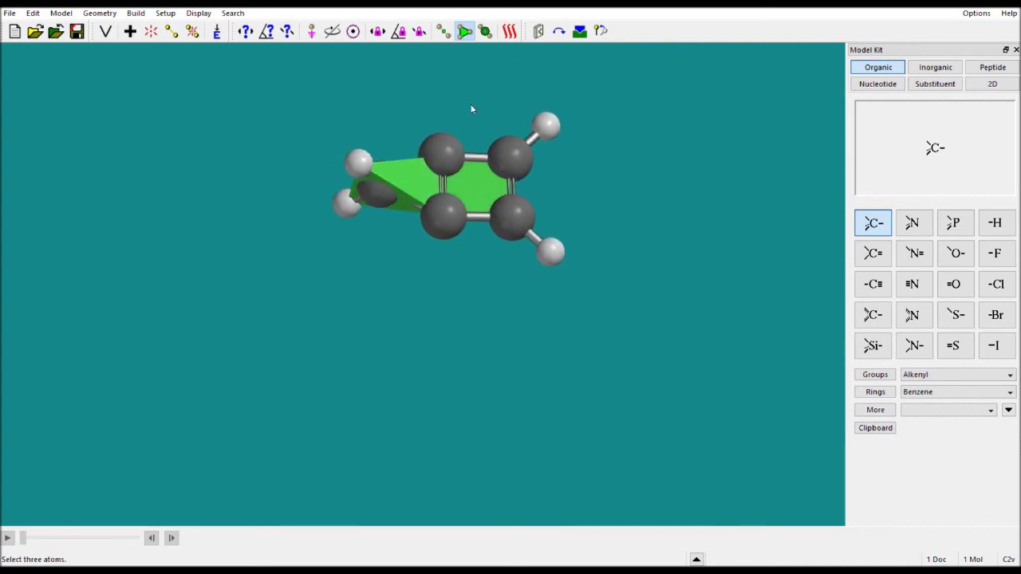
- Delete every carbon of the fused-ring molecule together with its planes, leaving an empty workspace
{"action": "left_click", "coordinate": [151, 31]}
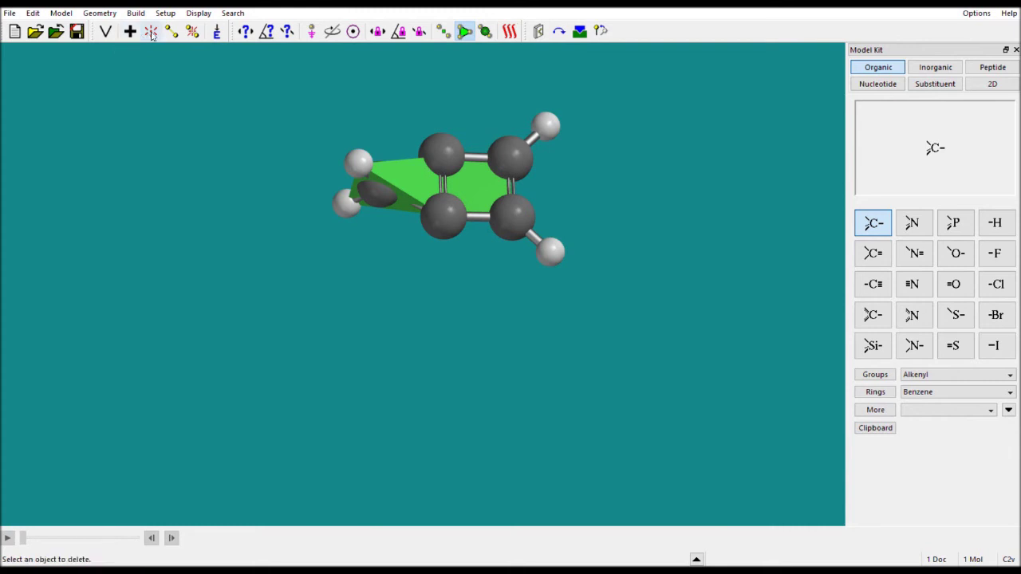
{"action": "left_click", "coordinate": [447, 156]}
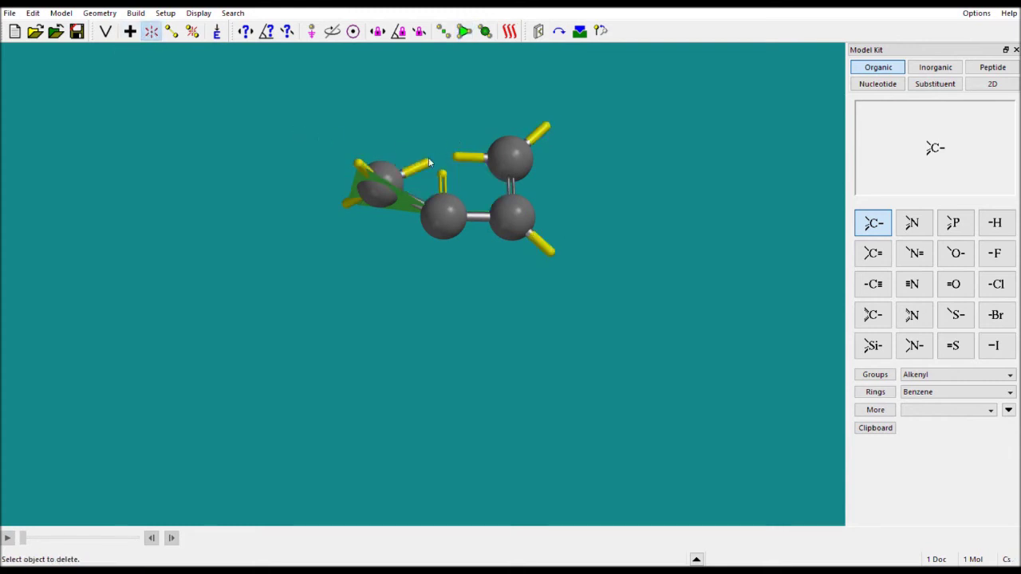
{"action": "left_click", "coordinate": [380, 166]}
{"action": "left_click", "coordinate": [445, 215]}
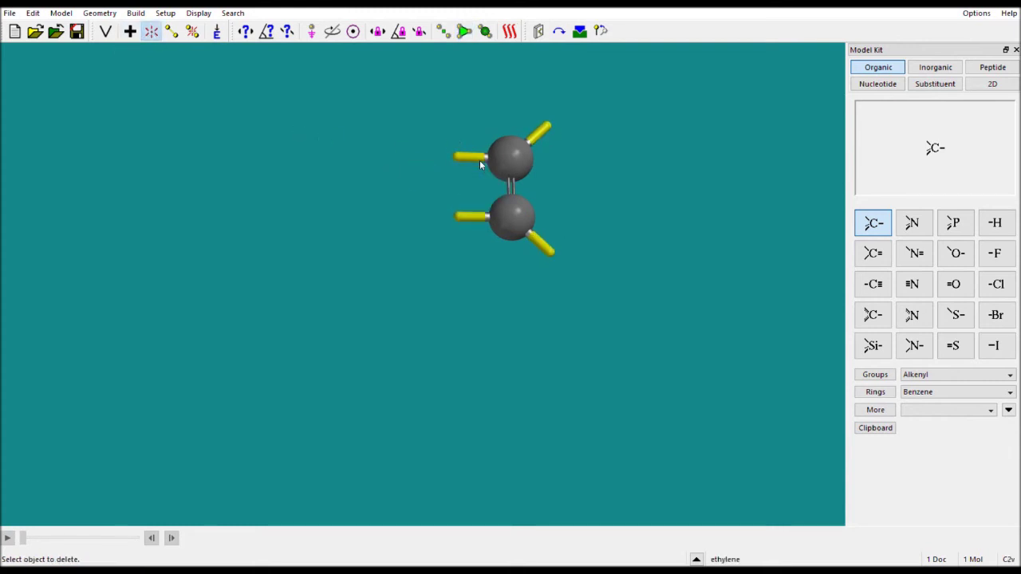
{"action": "left_click", "coordinate": [510, 169]}
{"action": "left_click", "coordinate": [507, 217]}
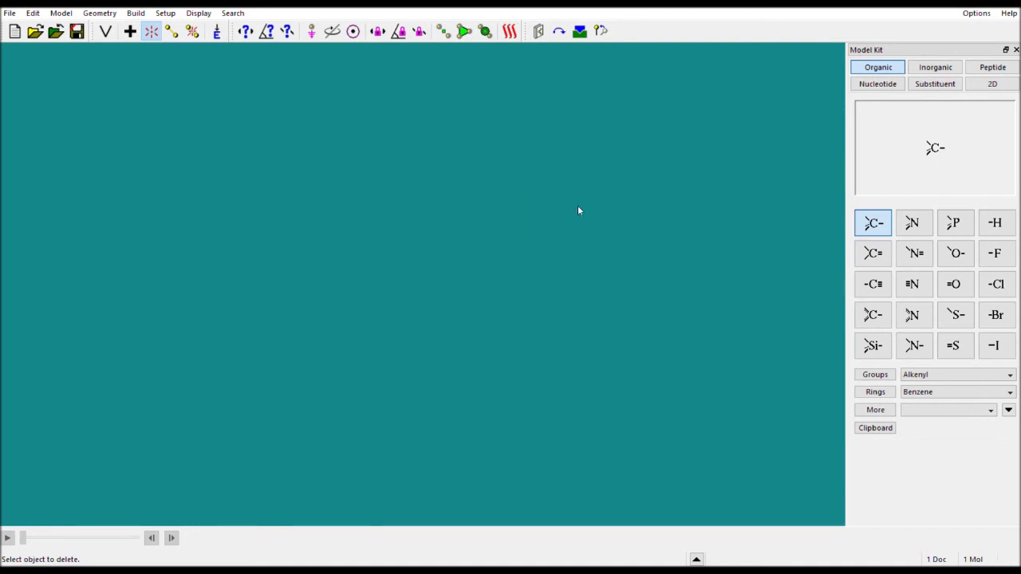
- Place an sp3 carbon in the empty workspace and extend it to a four-carbon n-butane chain
{"action": "left_click", "coordinate": [863, 227]}
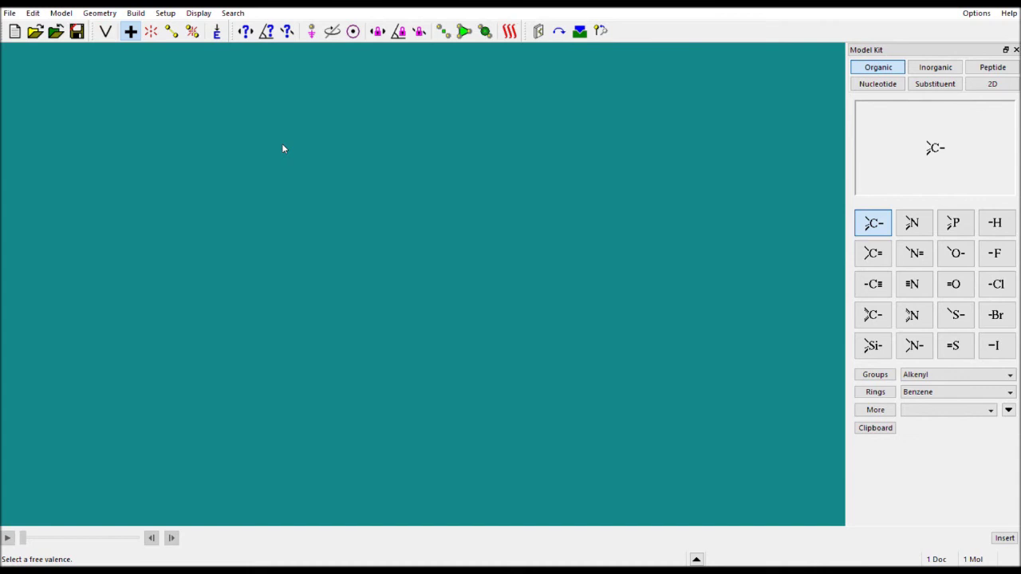
{"action": "left_click", "coordinate": [423, 148]}
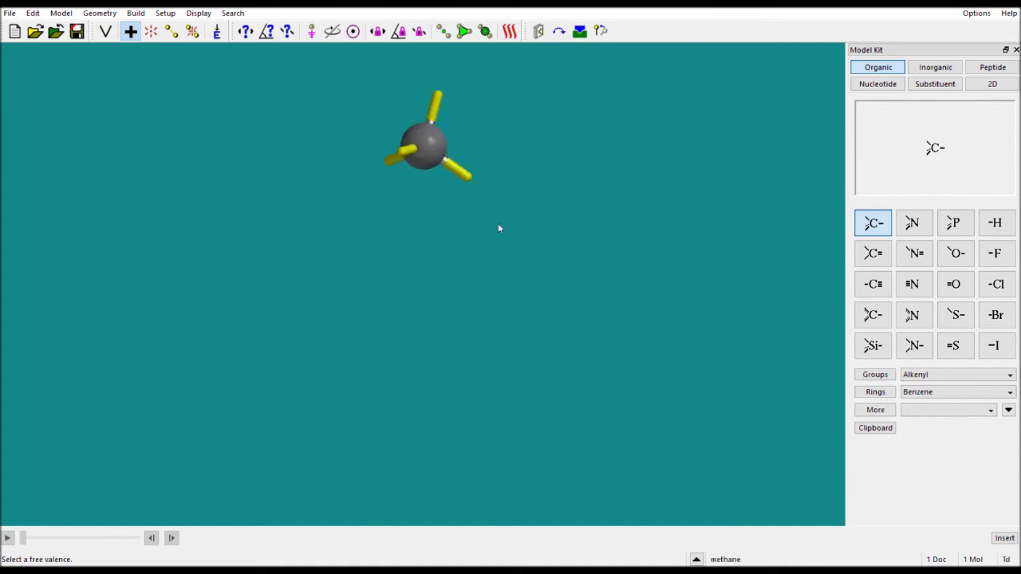
{"action": "left_click_drag", "start_coordinate": [482, 207], "coordinate": [437, 172]}
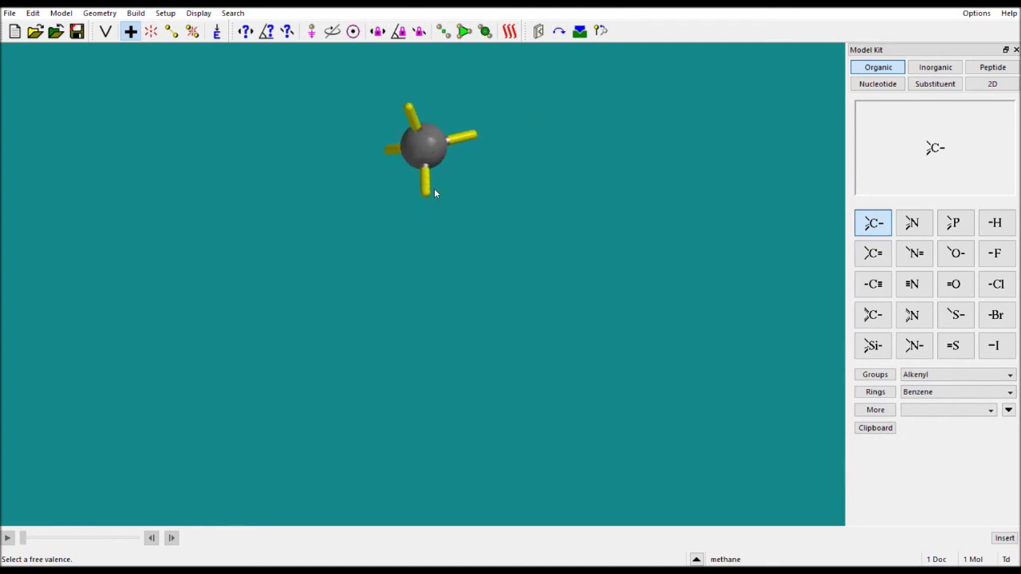
{"action": "left_click", "coordinate": [432, 191]}
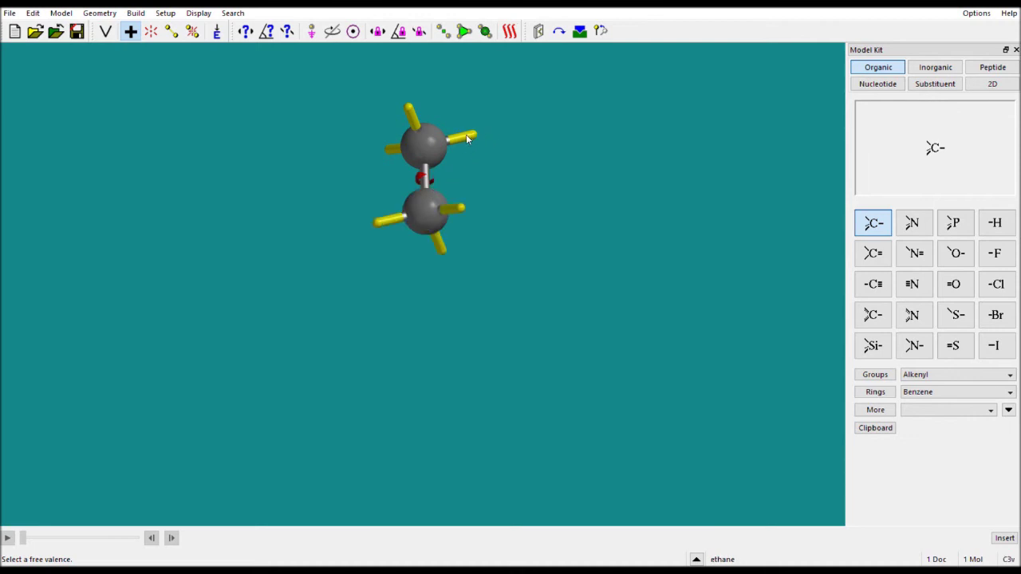
{"action": "left_click", "coordinate": [468, 139]}
{"action": "left_click", "coordinate": [442, 250]}
- Extend the curved chain at both ends with four more sp3 carbons to make n-octane
{"action": "left_click_drag", "start_coordinate": [485, 205], "coordinate": [537, 185]}
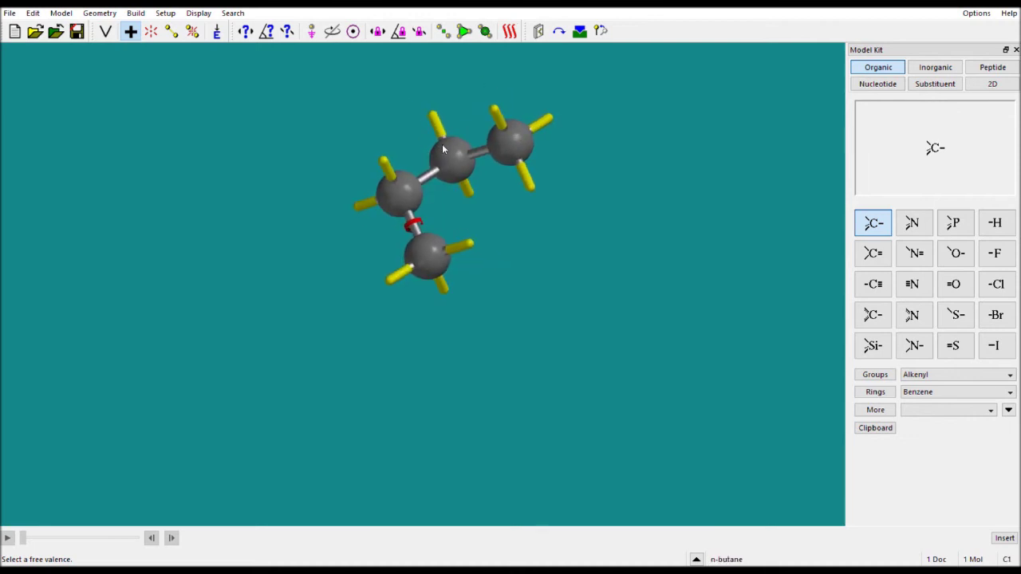
{"action": "left_click", "coordinate": [533, 183]}
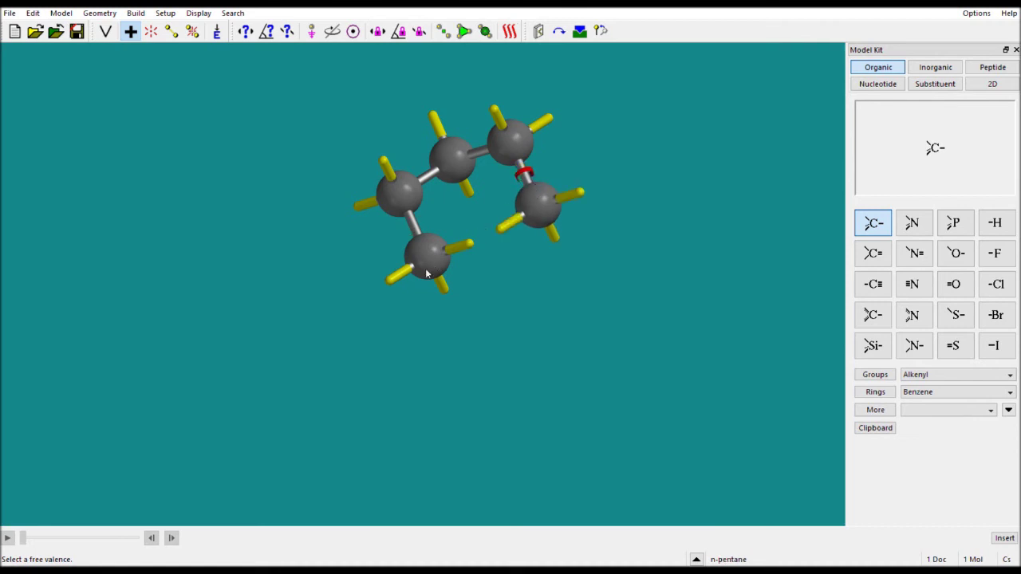
{"action": "left_click", "coordinate": [390, 281]}
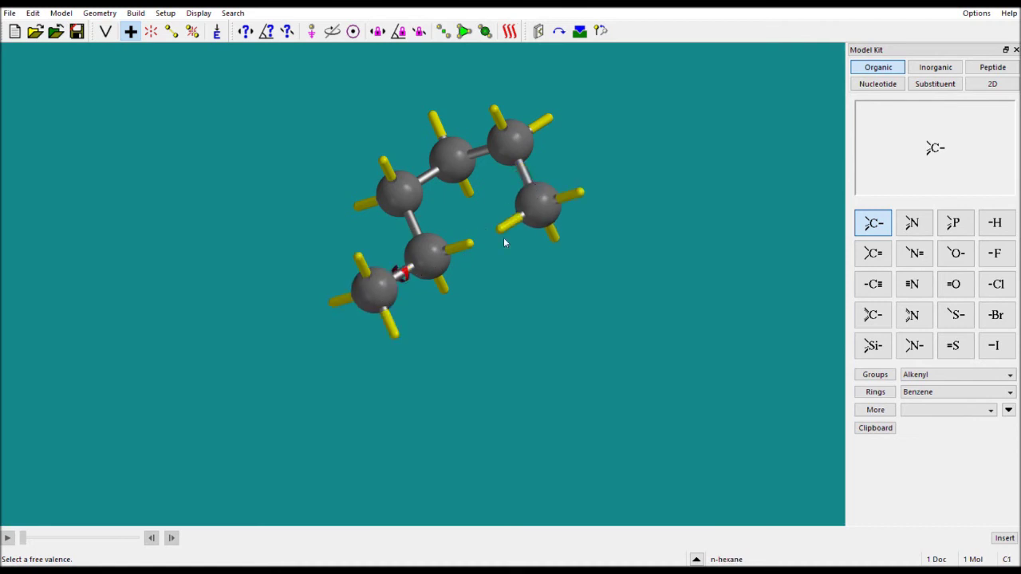
{"action": "left_click", "coordinate": [588, 192]}
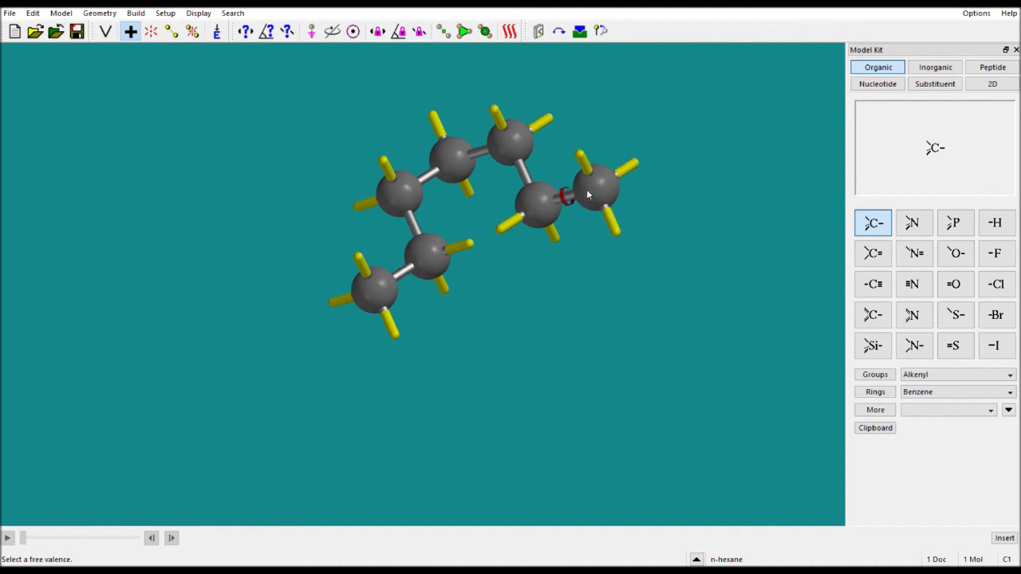
{"action": "left_click", "coordinate": [398, 335]}
- Bond the two end carbons of the chain to form cyclooctane, and minimize it
{"action": "left_click", "coordinate": [171, 30]}
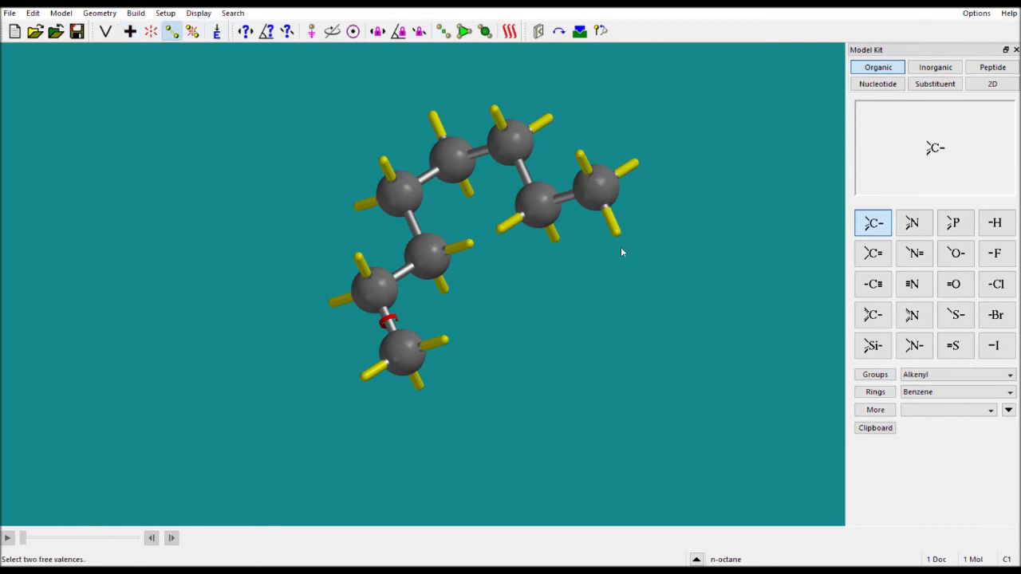
{"action": "left_click", "coordinate": [446, 343]}
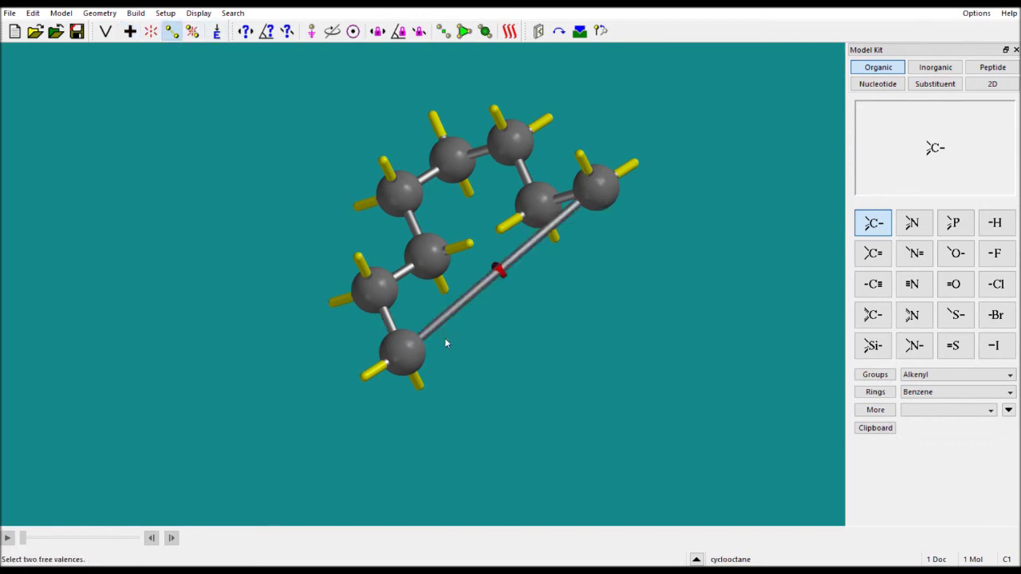
{"action": "left_click", "coordinate": [216, 30]}
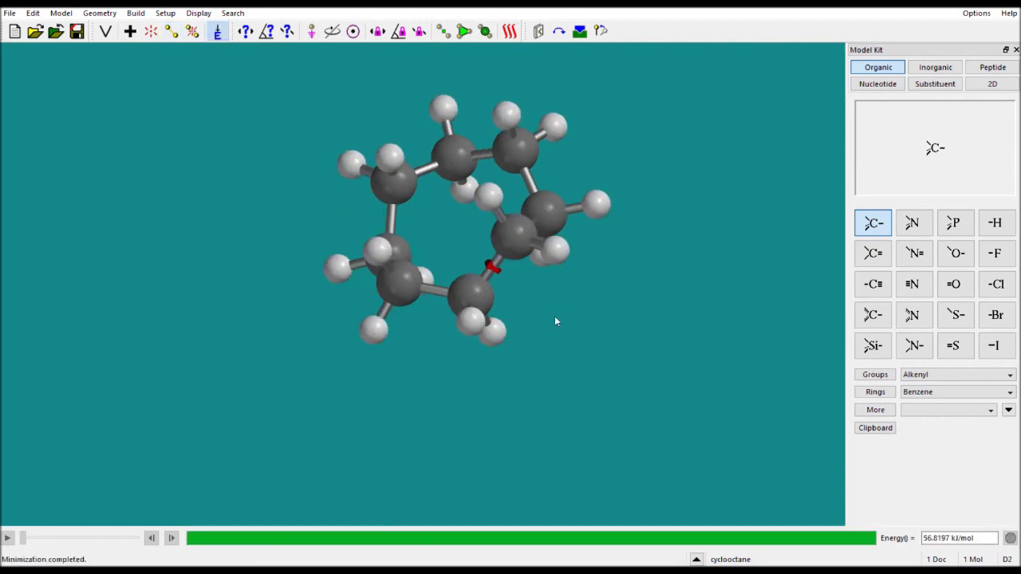
- Join free valences on adjacent carbons to create four alternating double bonds around the eight-membered ring, and minimize the molecule
{"action": "left_click_drag", "start_coordinate": [543, 293], "coordinate": [589, 278]}
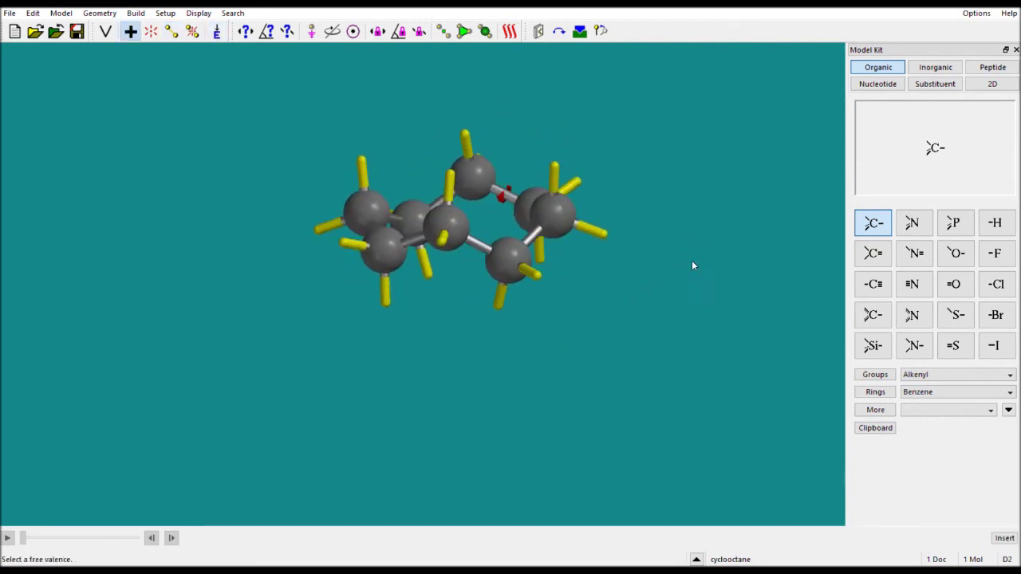
{"action": "left_click", "coordinate": [171, 32]}
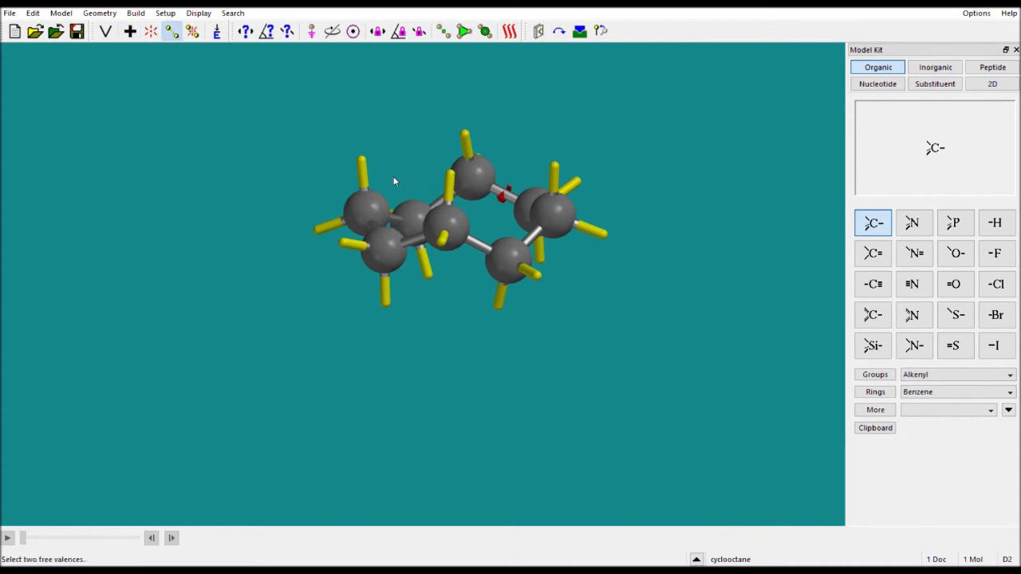
{"action": "left_click_drag", "start_coordinate": [373, 258], "coordinate": [386, 300]}
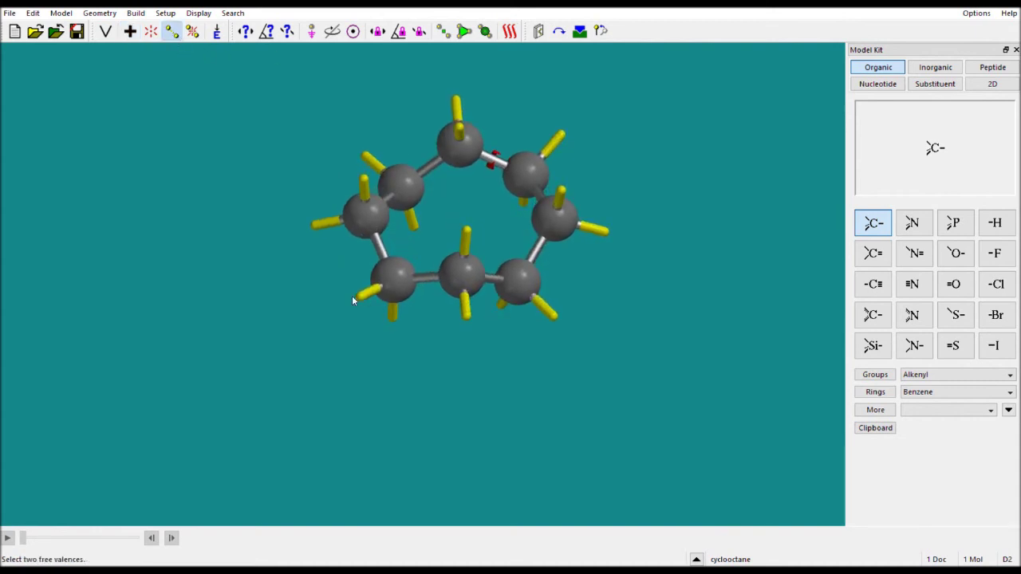
{"action": "left_click", "coordinate": [465, 311]}
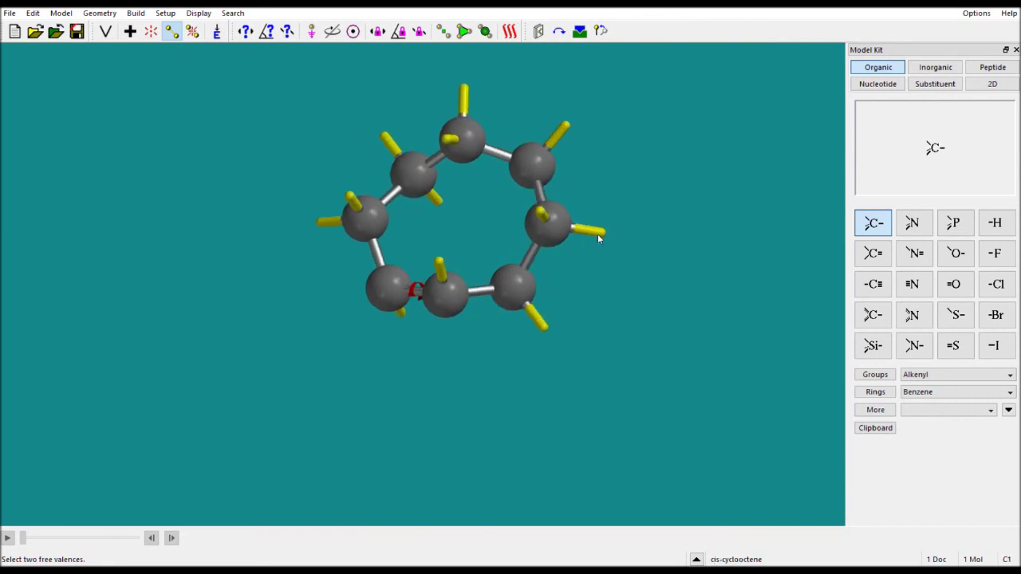
{"action": "left_click", "coordinate": [543, 328]}
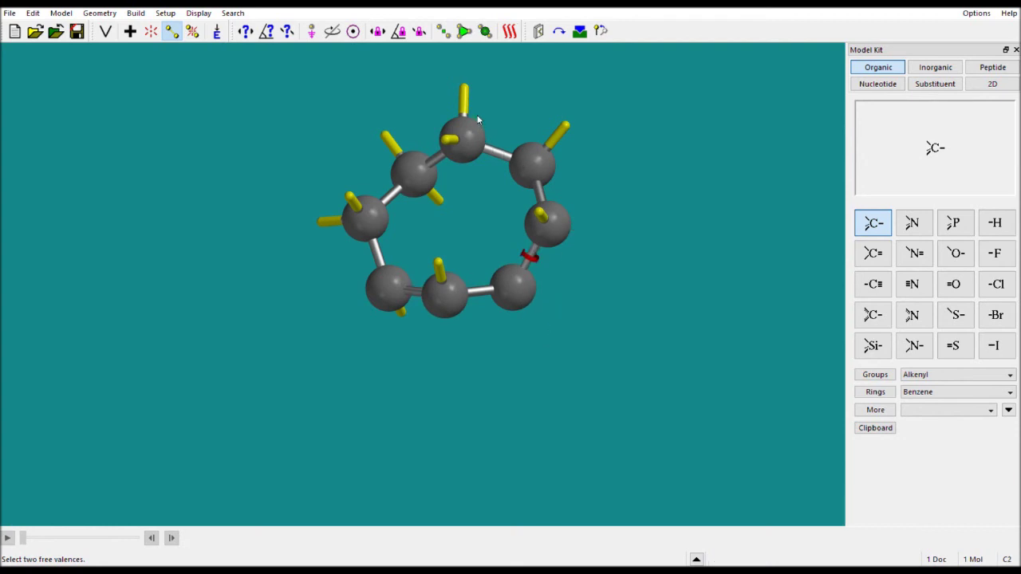
{"action": "left_click", "coordinate": [464, 89]}
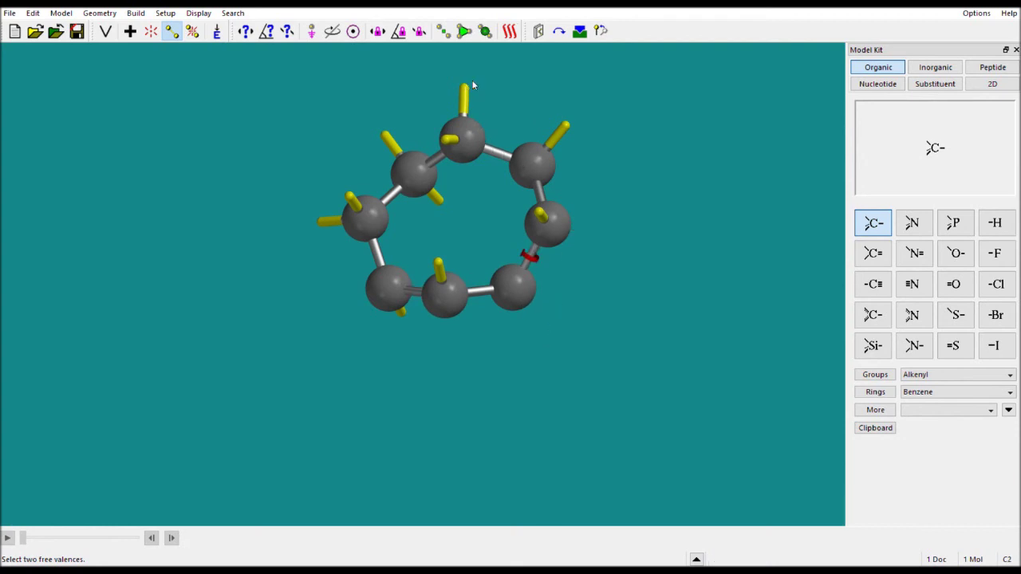
{"action": "left_click", "coordinate": [563, 122]}
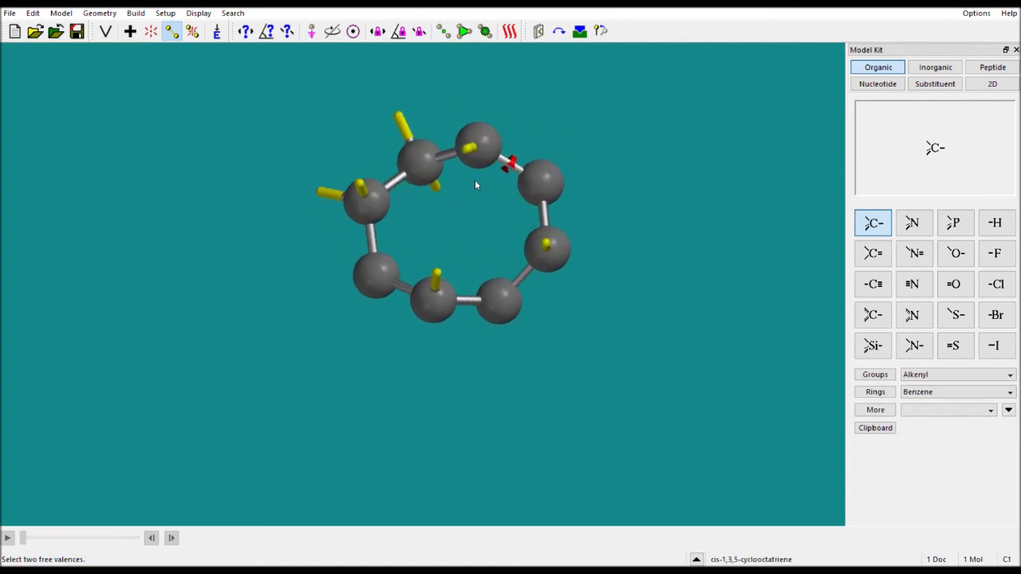
{"action": "left_click", "coordinate": [402, 121]}
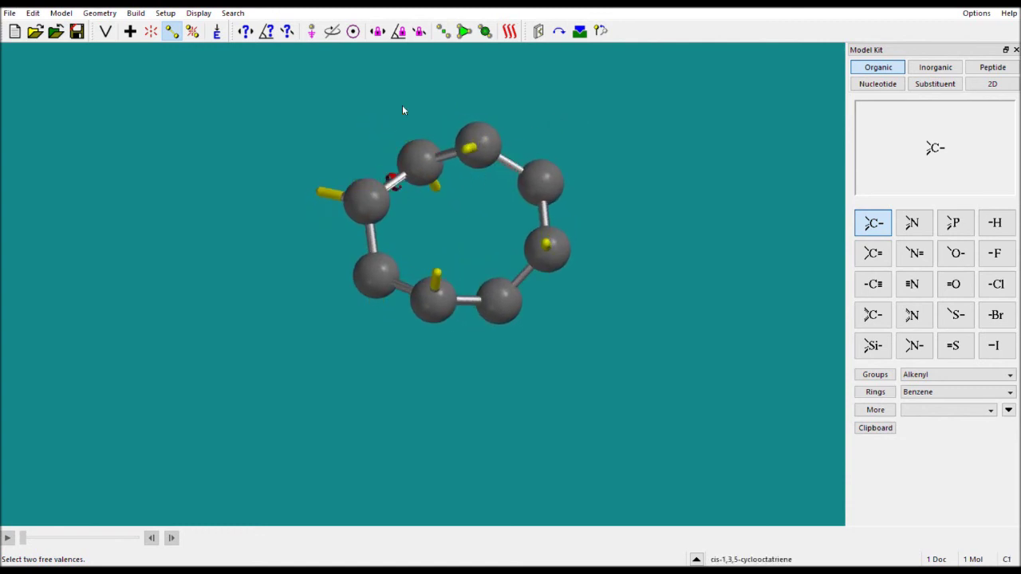
{"action": "left_click", "coordinate": [217, 31]}
- Set the H5-C2-C1-H4 dihedral across one ring double bond to 0° and minimize the molecule
{"action": "left_click_drag", "start_coordinate": [460, 254], "coordinate": [495, 210]}
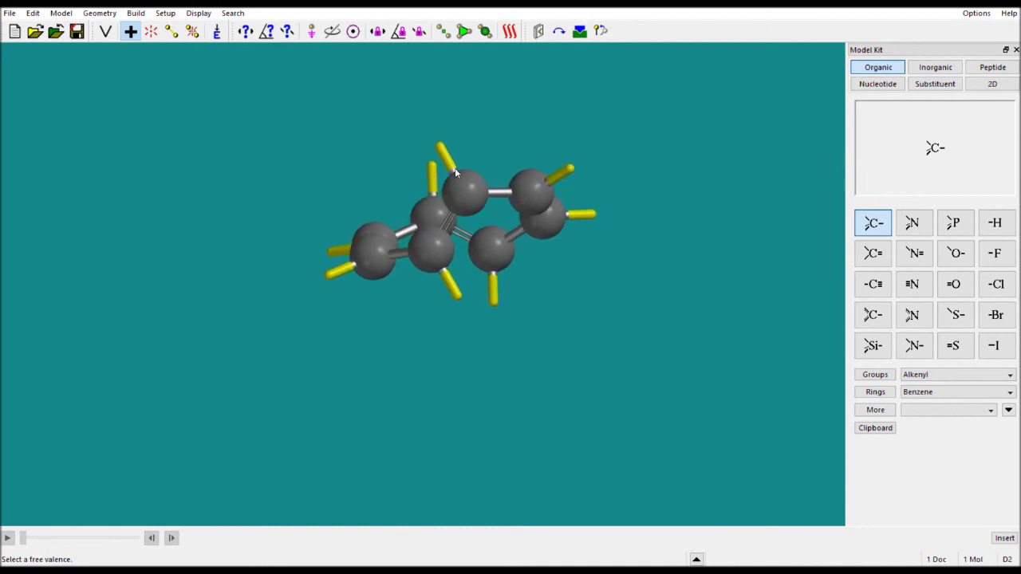
{"action": "left_click_drag", "start_coordinate": [450, 226], "coordinate": [460, 221]}
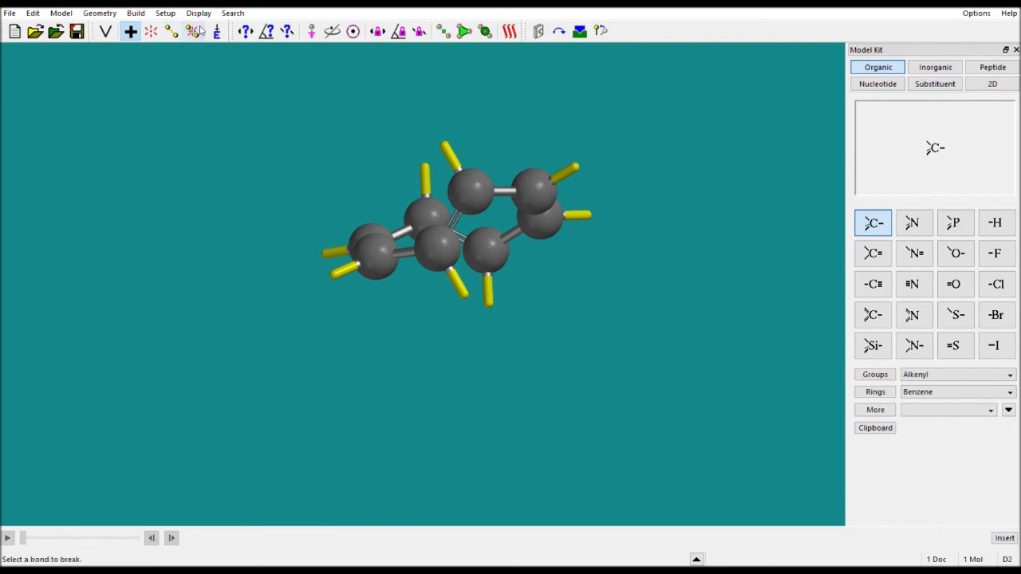
{"action": "left_click", "coordinate": [287, 33]}
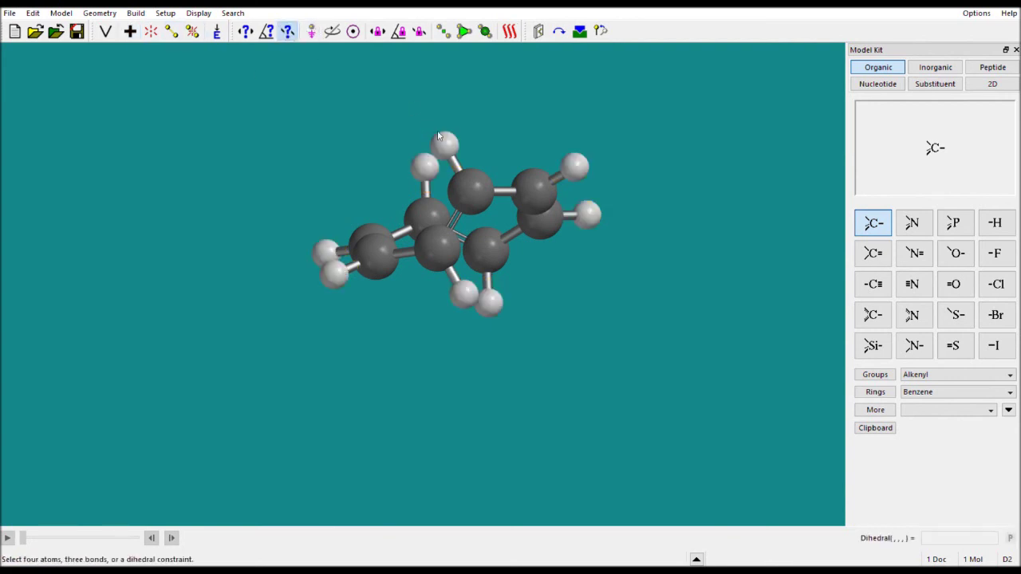
{"action": "left_click", "coordinate": [441, 145]}
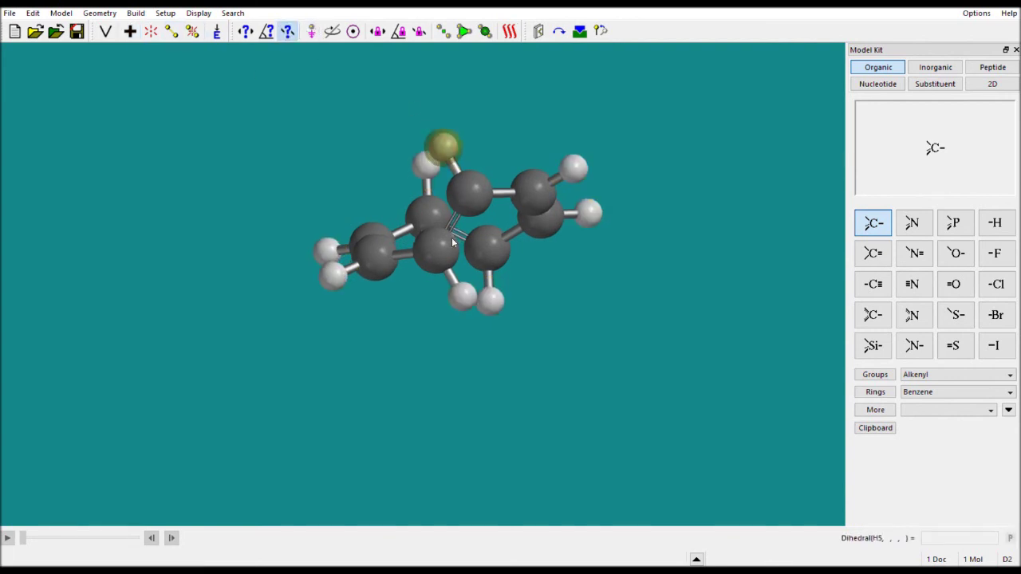
{"action": "left_click", "coordinate": [479, 202]}
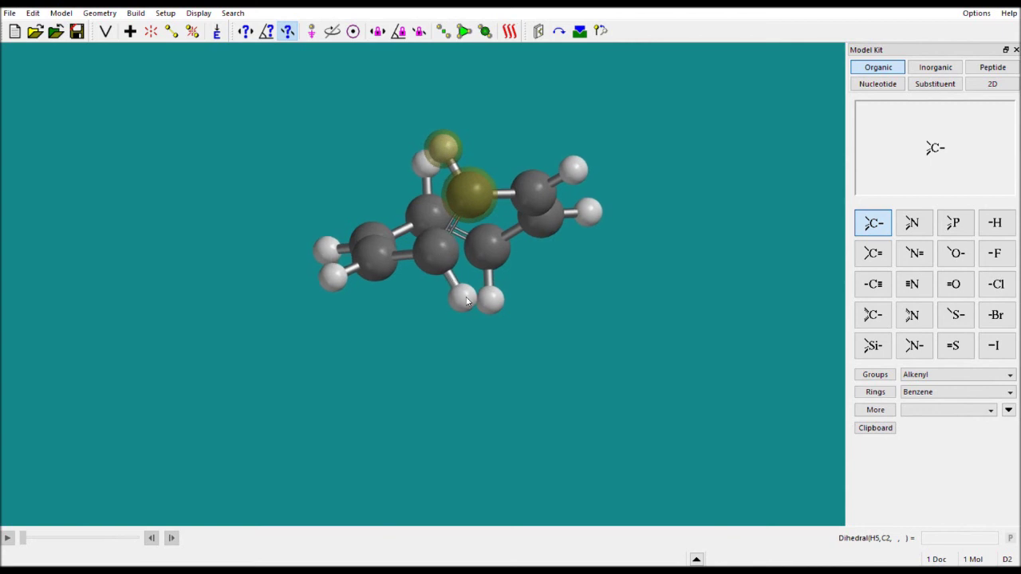
{"action": "left_click", "coordinate": [438, 267]}
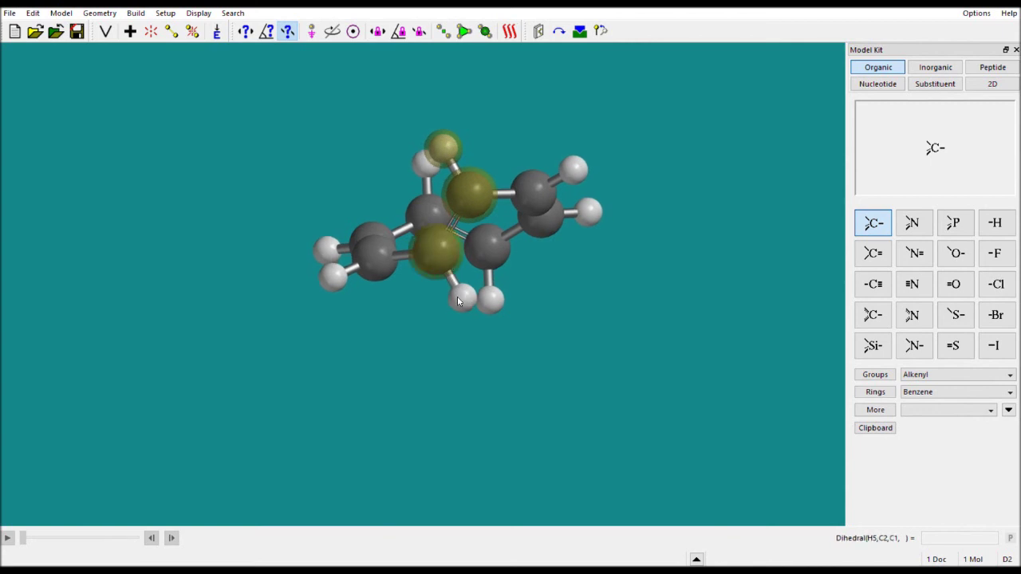
{"action": "left_click", "coordinate": [460, 298]}
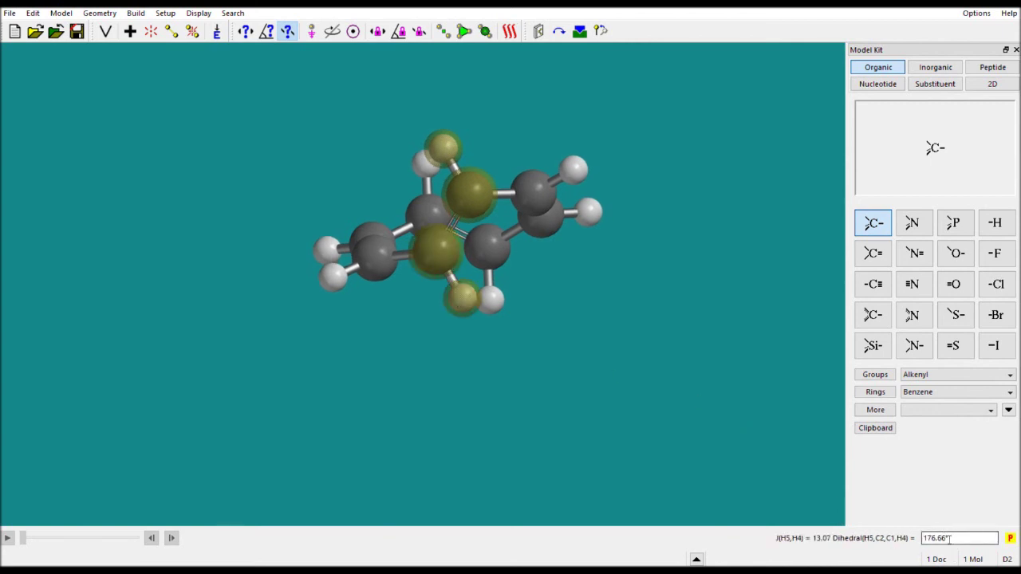
{"action": "left_click_drag", "start_coordinate": [949, 539], "coordinate": [910, 535]}
{"action": "type", "text": "0"}
{"action": "key", "text": "Return"}
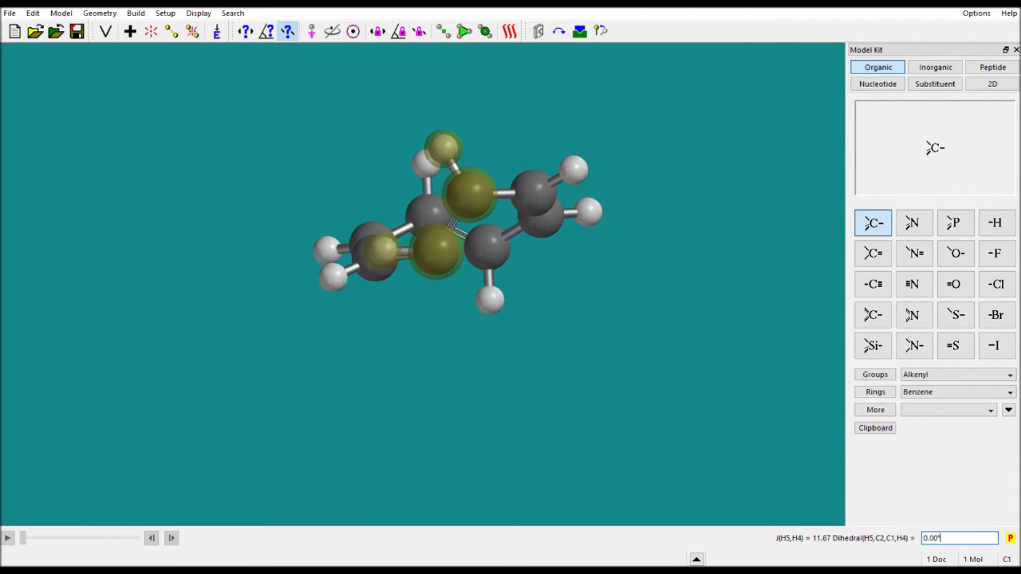
{"action": "left_click", "coordinate": [217, 31]}
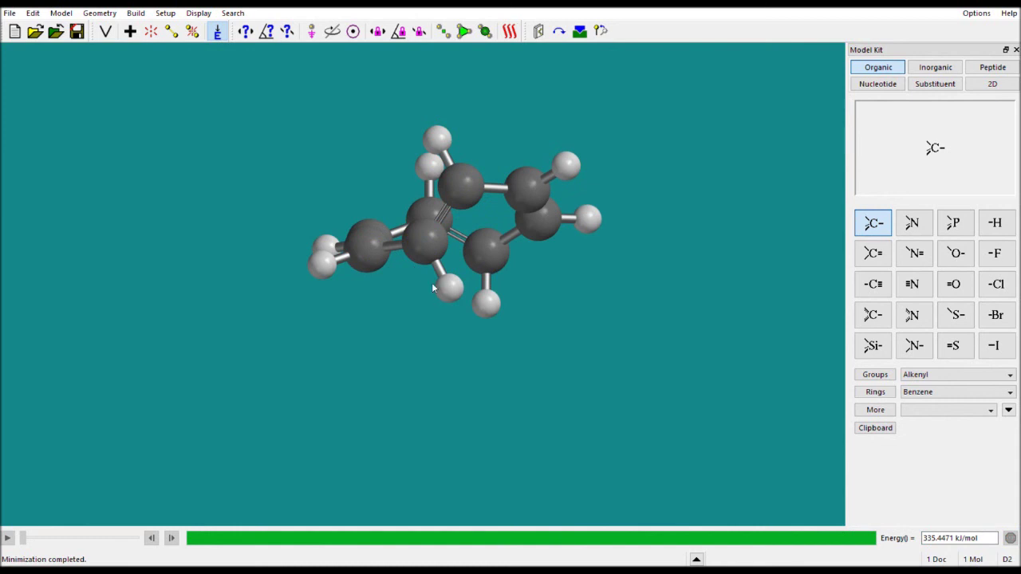
- Minimize the eight-membered ring again and examine its shape from several sides
{"action": "left_click_drag", "start_coordinate": [443, 308], "coordinate": [657, 252]}
{"action": "left_click_drag", "start_coordinate": [470, 370], "coordinate": [375, 160]}
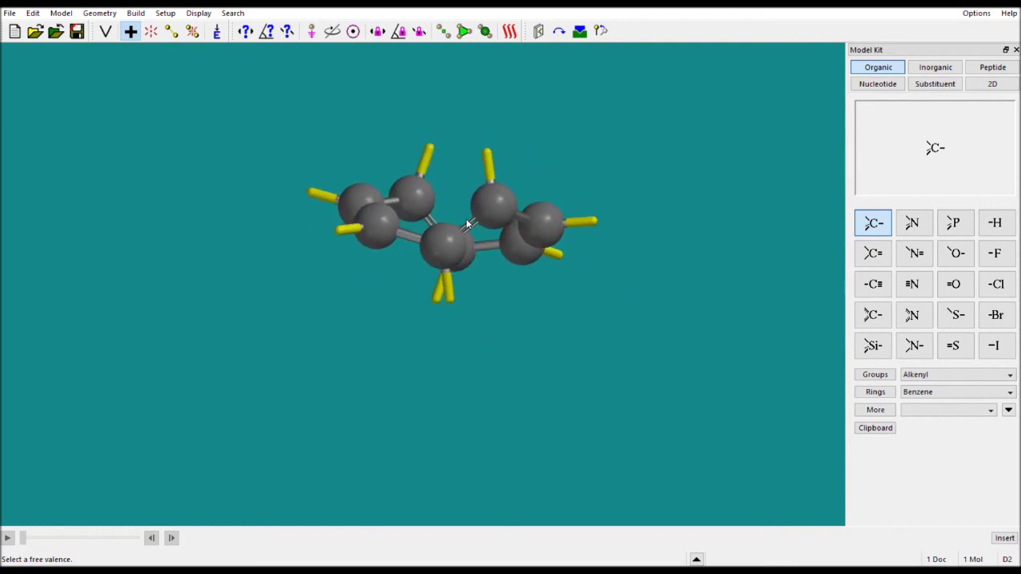
{"action": "left_click", "coordinate": [215, 32]}
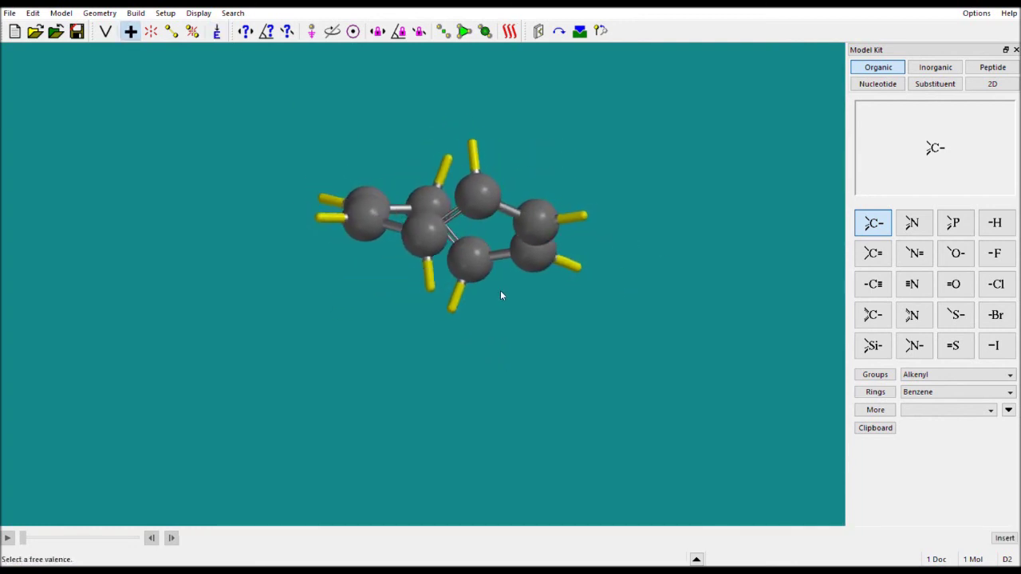
{"action": "left_click_drag", "start_coordinate": [504, 304], "coordinate": [411, 309]}
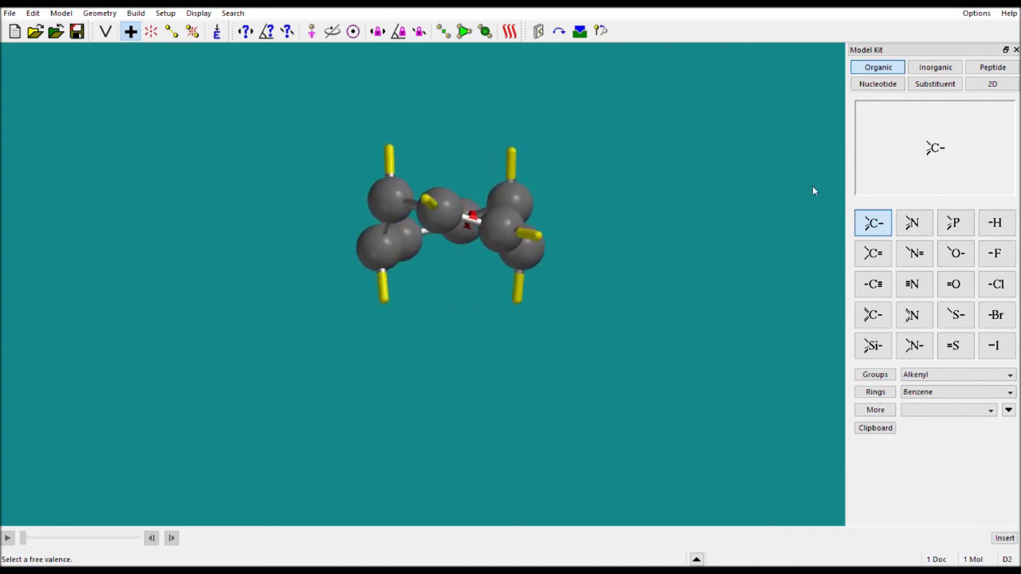
{"action": "left_click_drag", "start_coordinate": [651, 188], "coordinate": [557, 248]}
- Set the H18-C8-C7-H11 dihedral across one ring double bond to 60°
{"action": "left_click", "coordinate": [288, 31]}
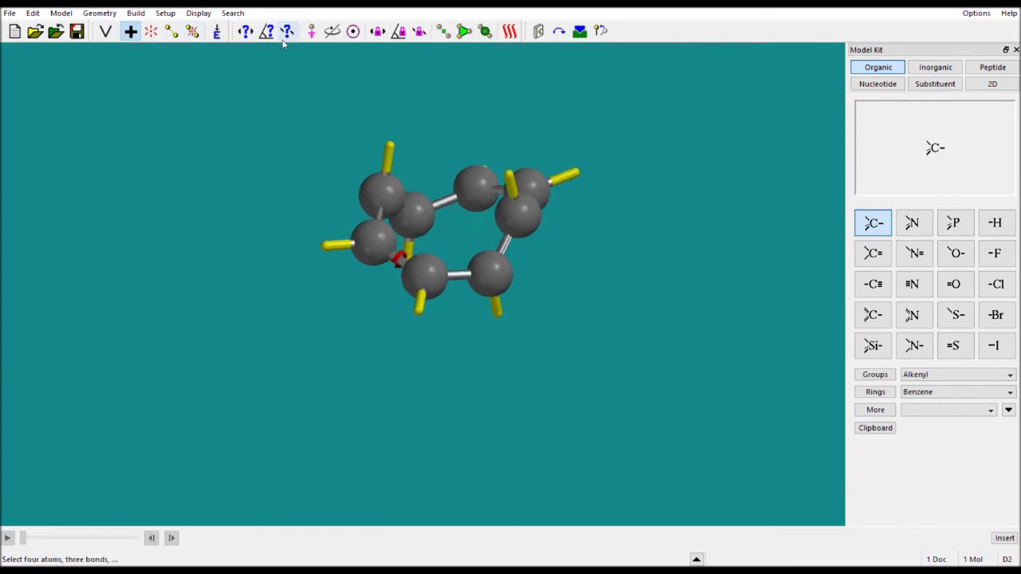
{"action": "left_click_drag", "start_coordinate": [440, 157], "coordinate": [481, 192]}
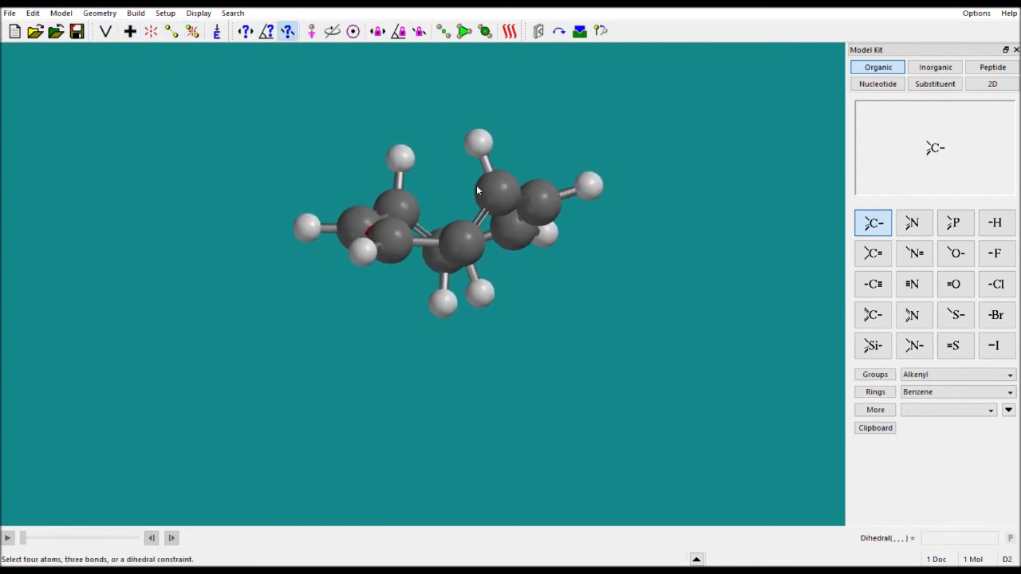
{"action": "left_click", "coordinate": [480, 146]}
{"action": "left_click", "coordinate": [502, 190]}
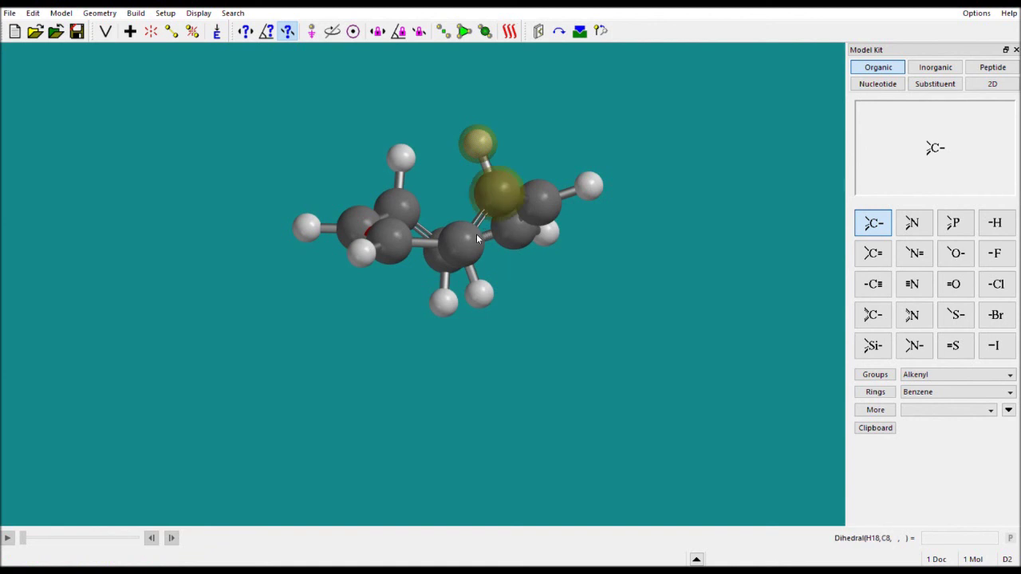
{"action": "left_click", "coordinate": [469, 256]}
{"action": "left_click", "coordinate": [481, 292]}
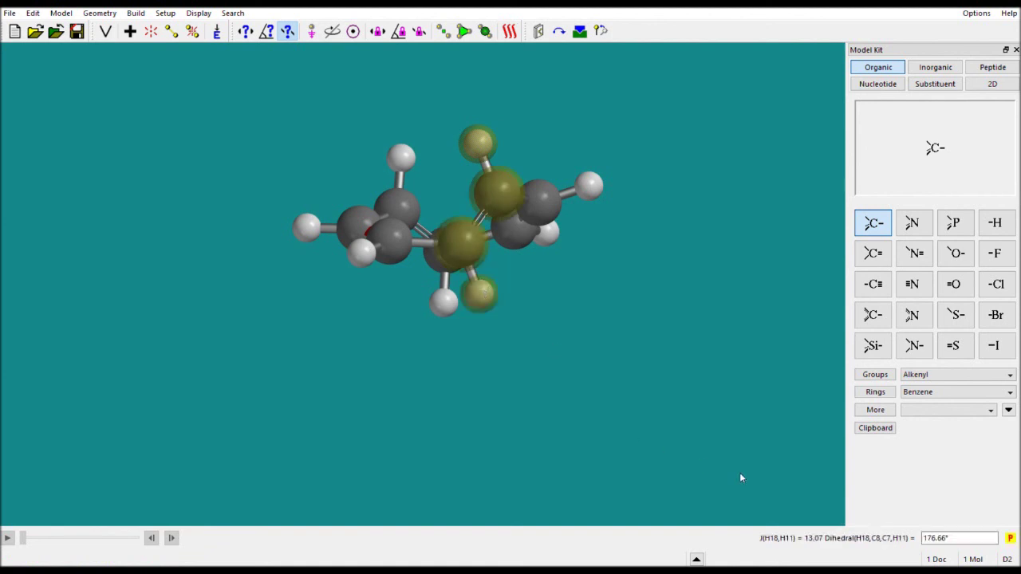
{"action": "double_click", "coordinate": [977, 539]}
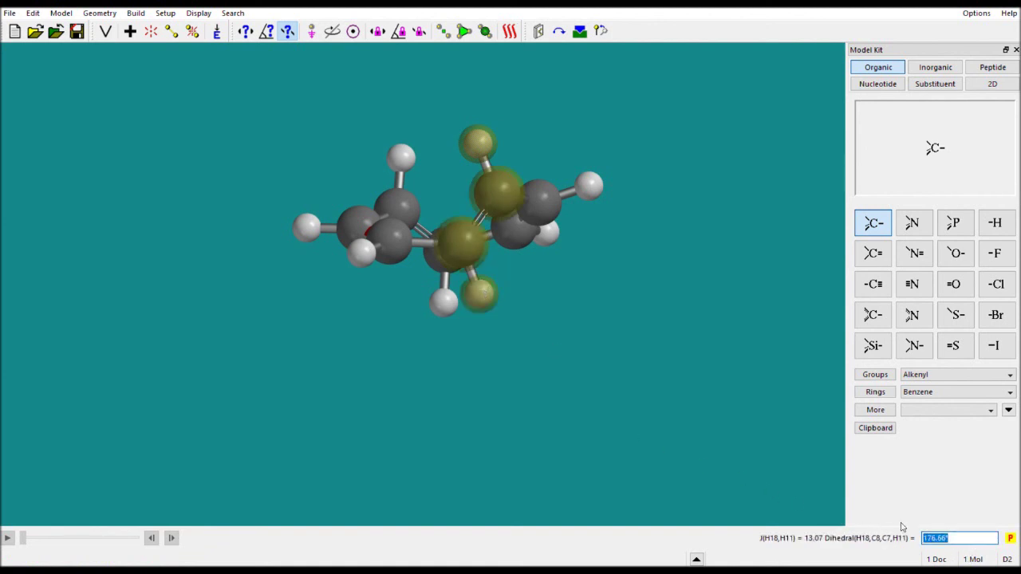
{"action": "type", "text": "60"}
{"action": "key", "text": "Return"}
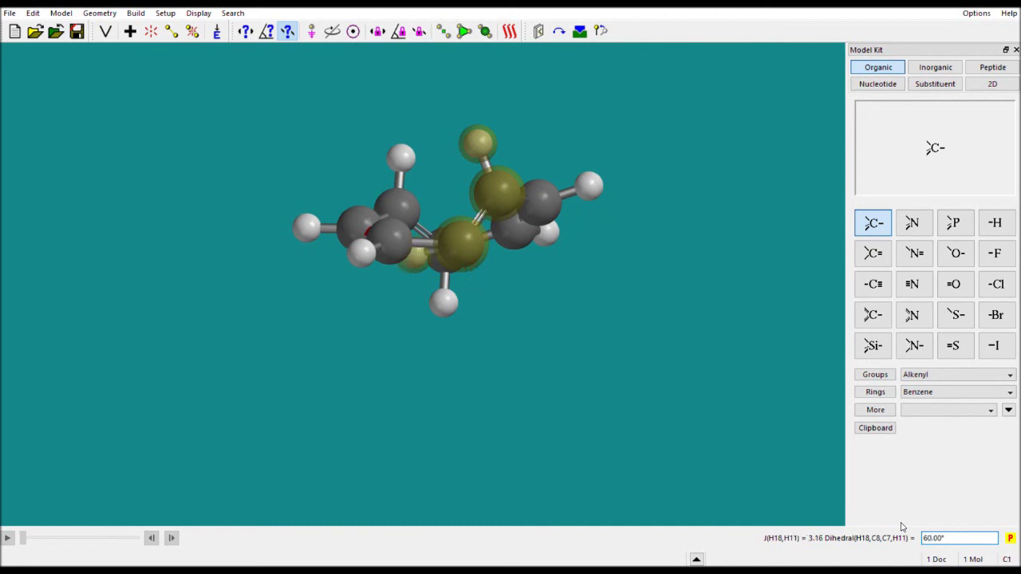
- Set the dihedral defined by H4, C1, H5 and C2 to 10° and minimize the molecule
{"action": "left_click_drag", "start_coordinate": [436, 348], "coordinate": [588, 346]}
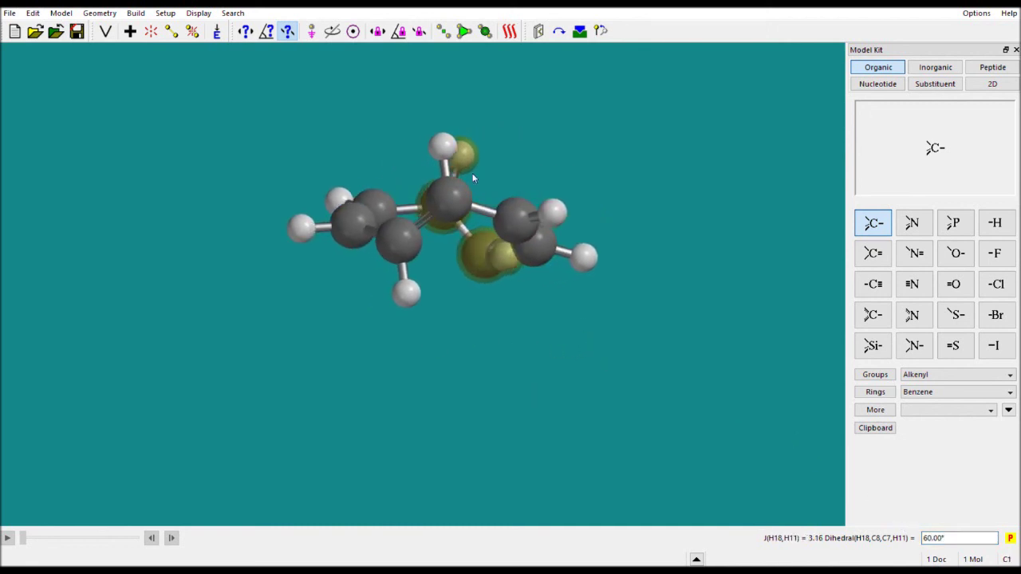
{"action": "left_click", "coordinate": [444, 147]}
{"action": "left_click", "coordinate": [405, 250]}
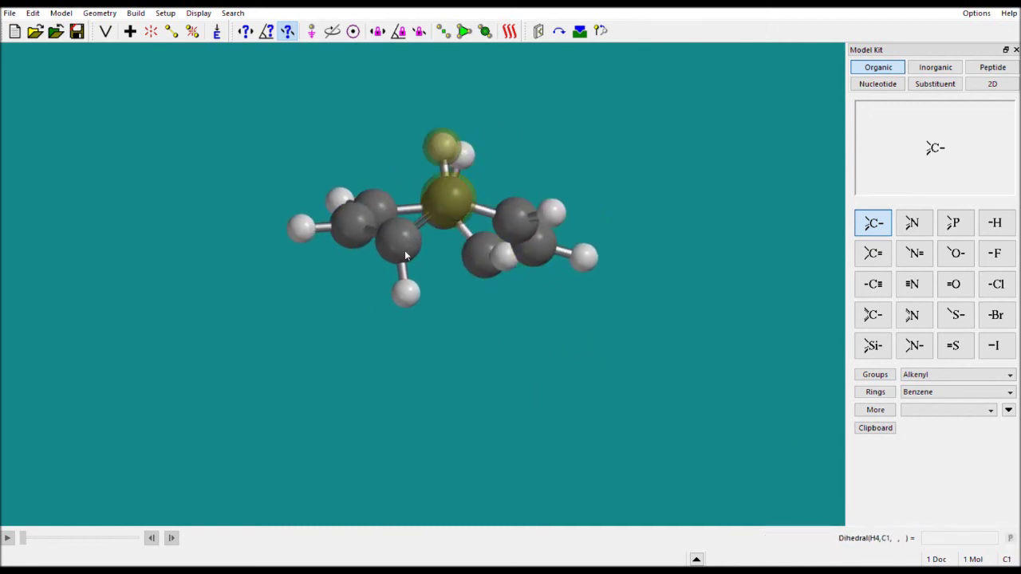
{"action": "left_click", "coordinate": [409, 293]}
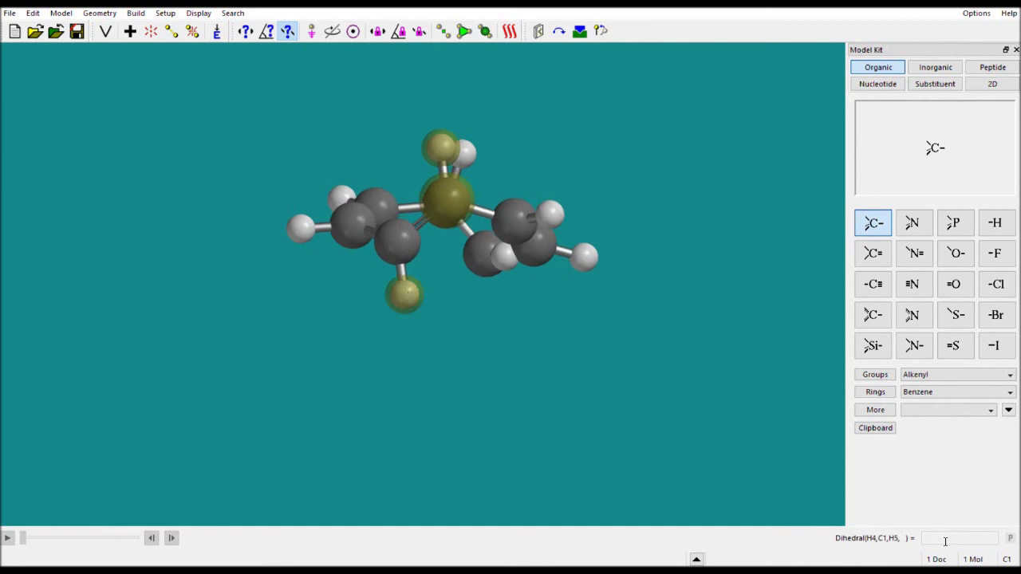
{"action": "left_click", "coordinate": [395, 231]}
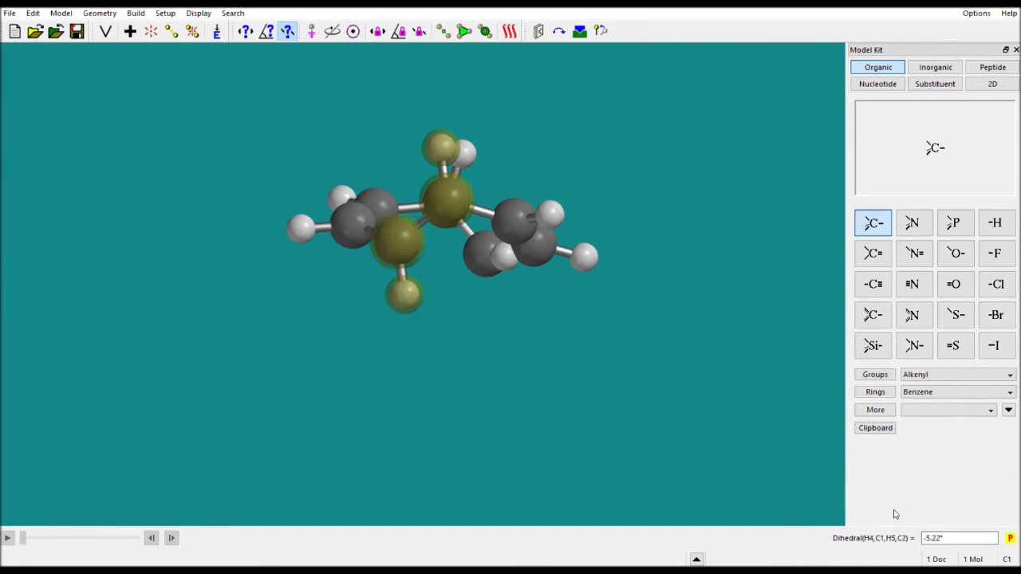
{"action": "double_click", "coordinate": [925, 537]}
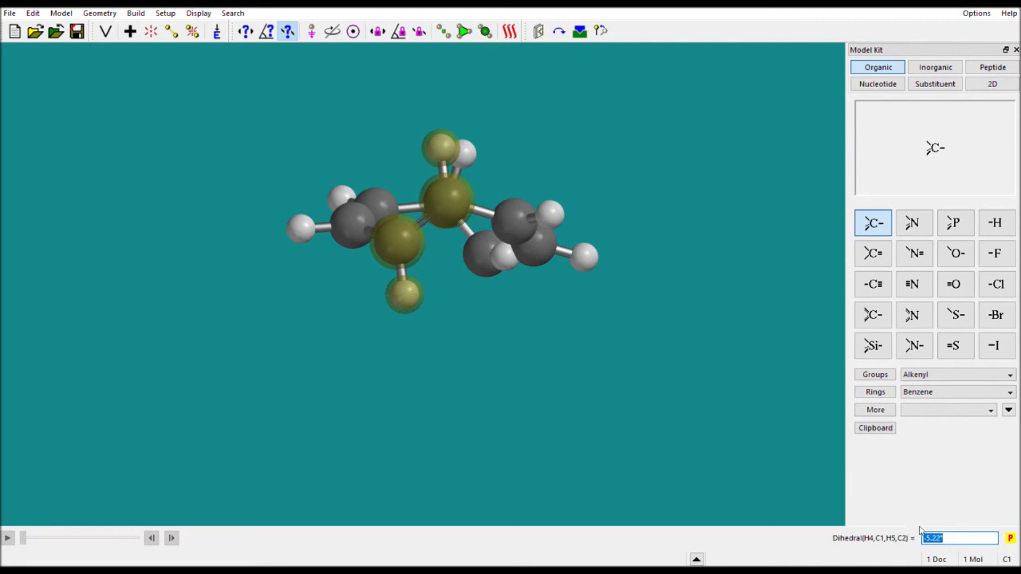
{"action": "type", "text": "10"}
{"action": "key", "text": "Return"}
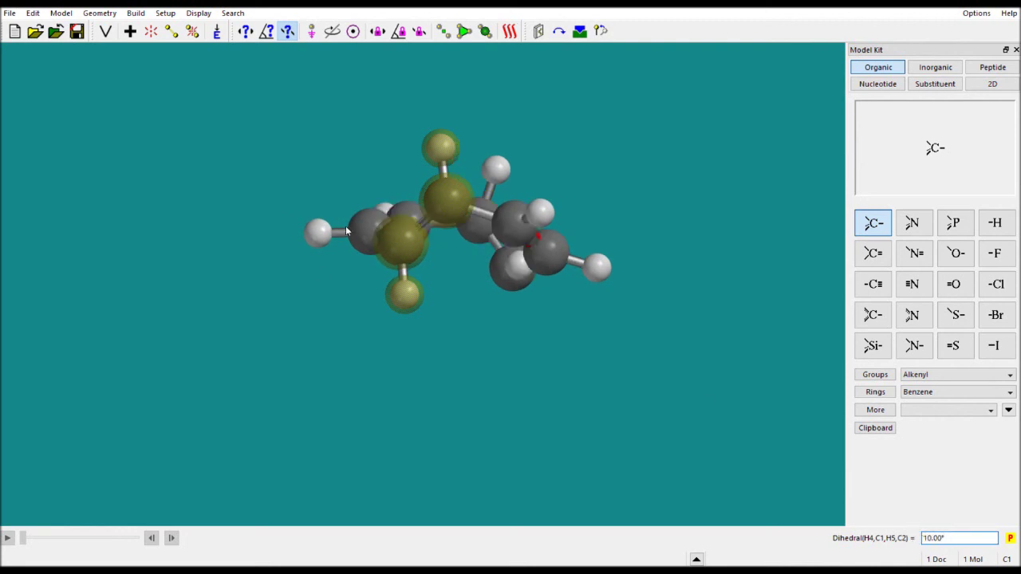
{"action": "left_click", "coordinate": [217, 31]}
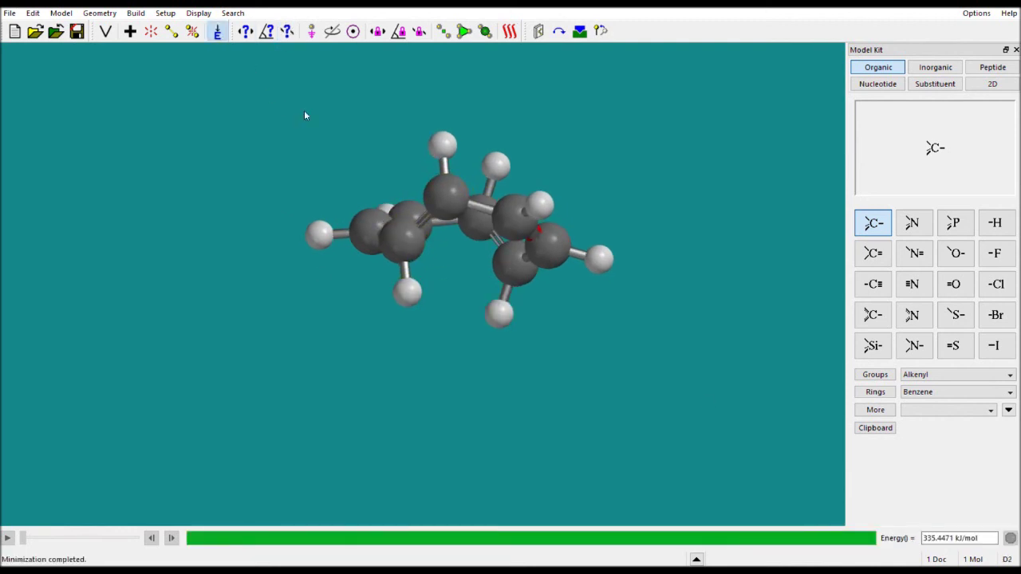
- Measure the dihedral defined by H18, C8, H11 and C7
{"action": "left_click_drag", "start_coordinate": [470, 301], "coordinate": [388, 284]}
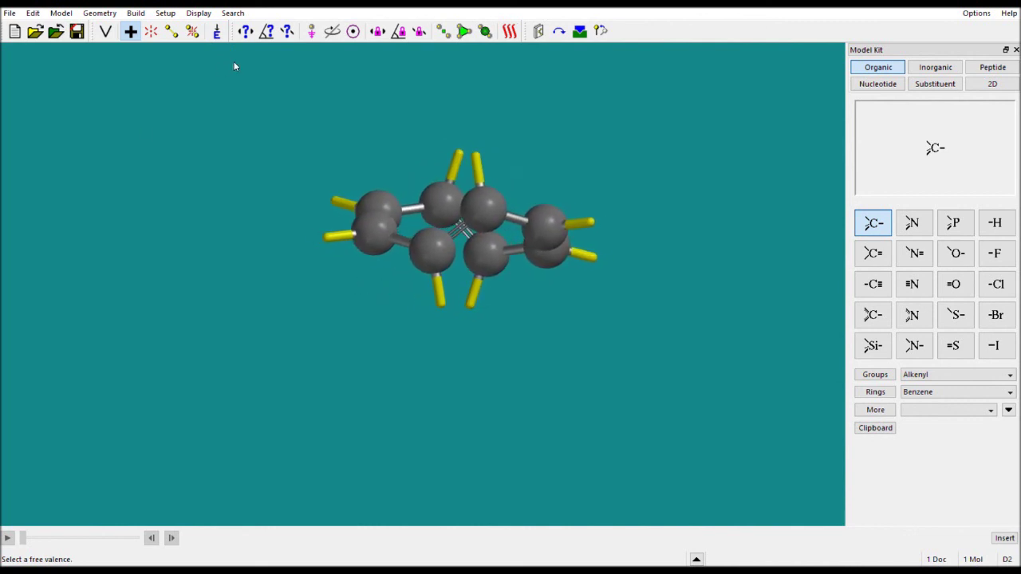
{"action": "left_click", "coordinate": [288, 31]}
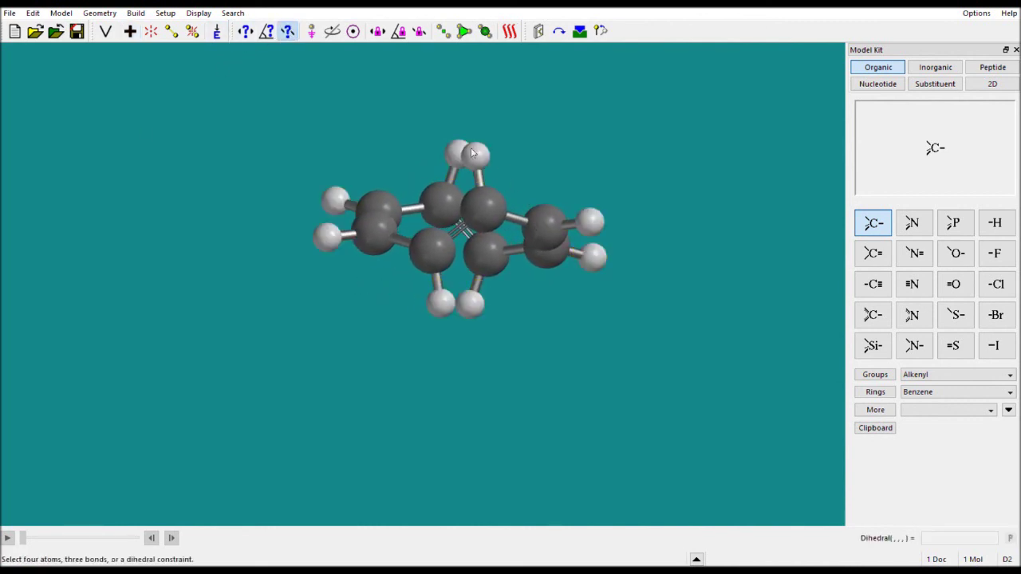
{"action": "left_click", "coordinate": [472, 154]}
{"action": "left_click", "coordinate": [483, 208]}
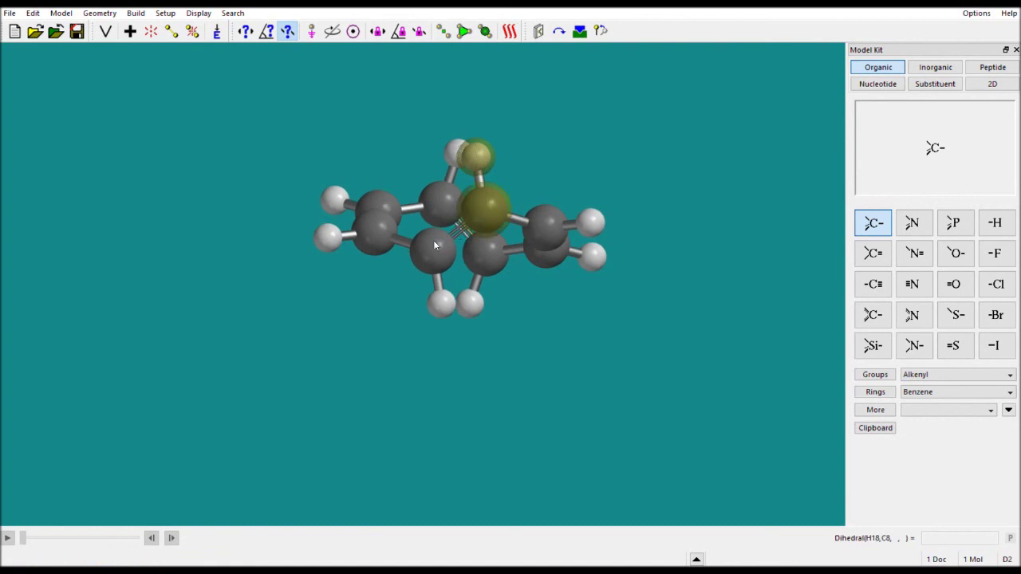
{"action": "left_click", "coordinate": [444, 306]}
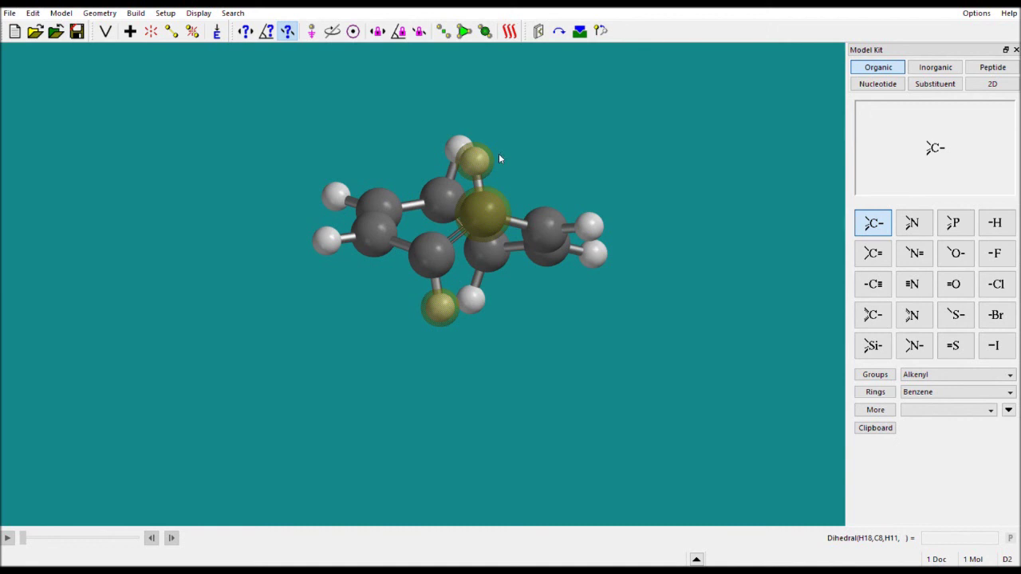
{"action": "left_click", "coordinate": [430, 254]}
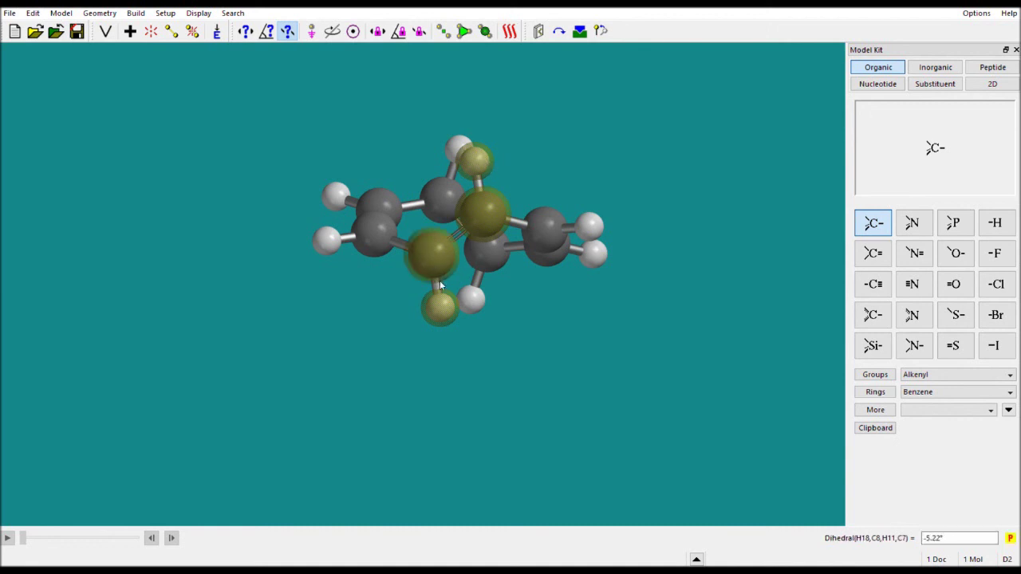
- Set the H11-C7-C8-H18 dihedral across the ring double bond to 0°
{"action": "left_click", "coordinate": [423, 263]}
{"action": "left_click", "coordinate": [444, 242]}
{"action": "left_click", "coordinate": [485, 214]}
{"action": "left_click", "coordinate": [476, 159]}
{"action": "left_click_drag", "start_coordinate": [990, 538], "coordinate": [913, 541]}
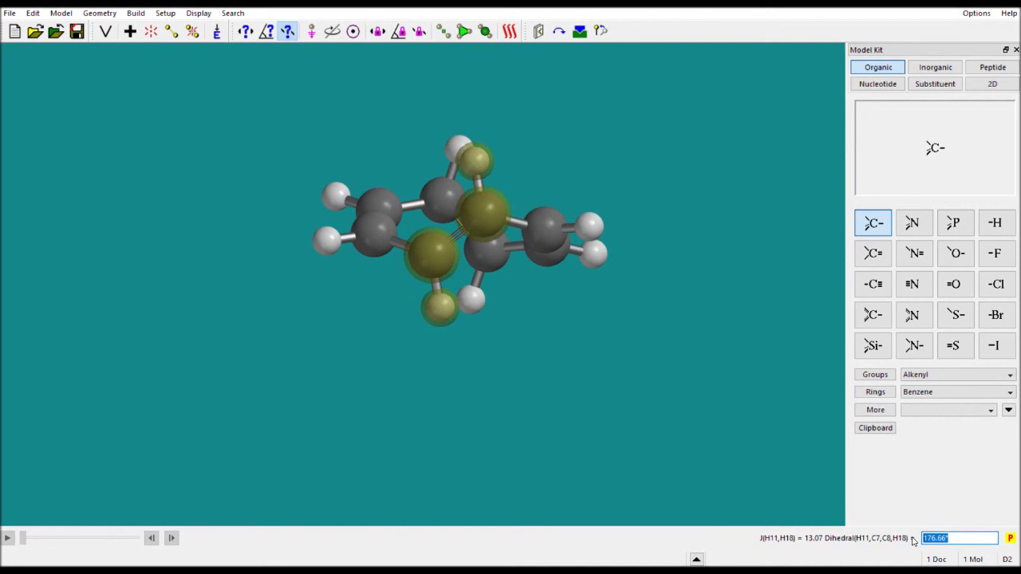
{"action": "type", "text": "0"}
{"action": "key", "text": "Return"}
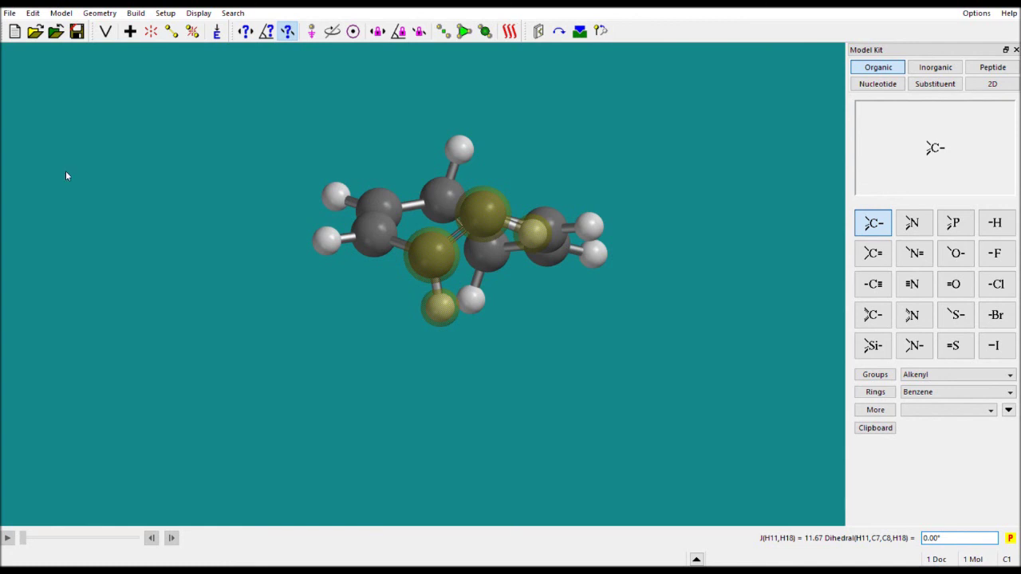
- Set the H5-C2-C1-H4 dihedral across the opposite ring double bond to 0° and minimize the cyclooctatetraene
{"action": "left_click_drag", "start_coordinate": [658, 239], "coordinate": [597, 312]}
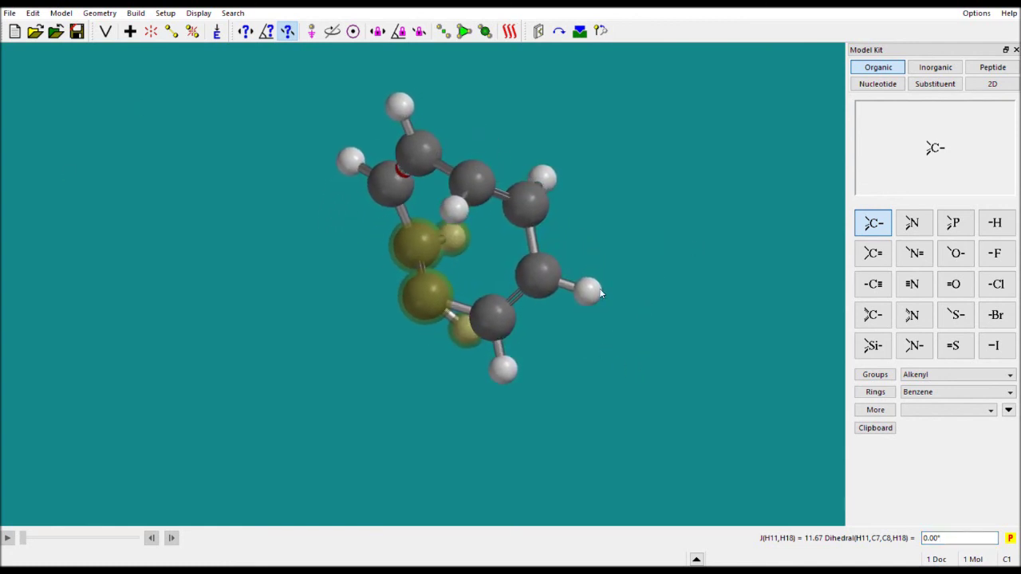
{"action": "left_click", "coordinate": [542, 175]}
{"action": "left_click", "coordinate": [527, 203]}
{"action": "left_click", "coordinate": [469, 196]}
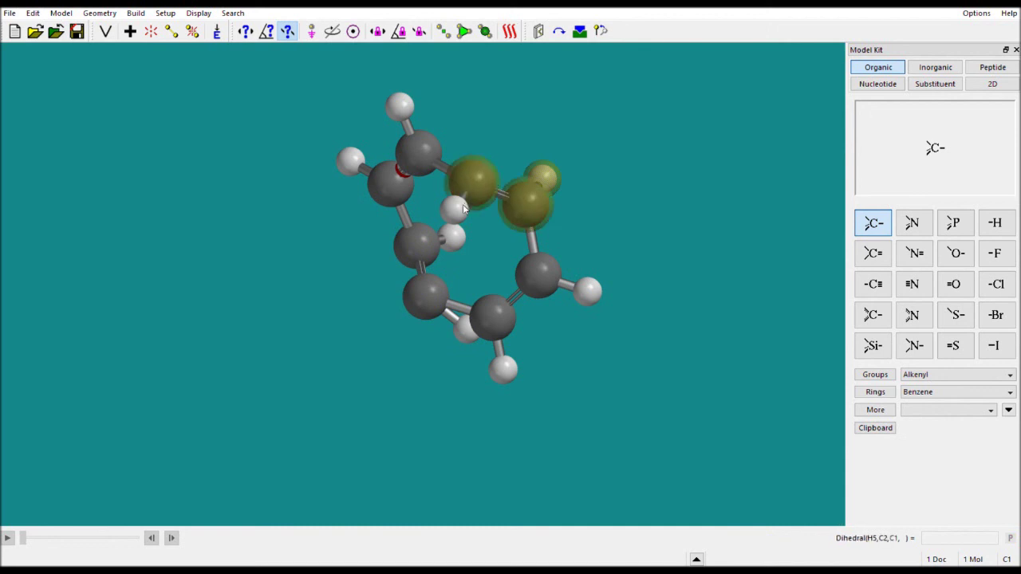
{"action": "left_click", "coordinate": [453, 210]}
{"action": "left_click_drag", "start_coordinate": [980, 539], "coordinate": [928, 538]}
{"action": "type", "text": "0"}
{"action": "key", "text": "Return"}
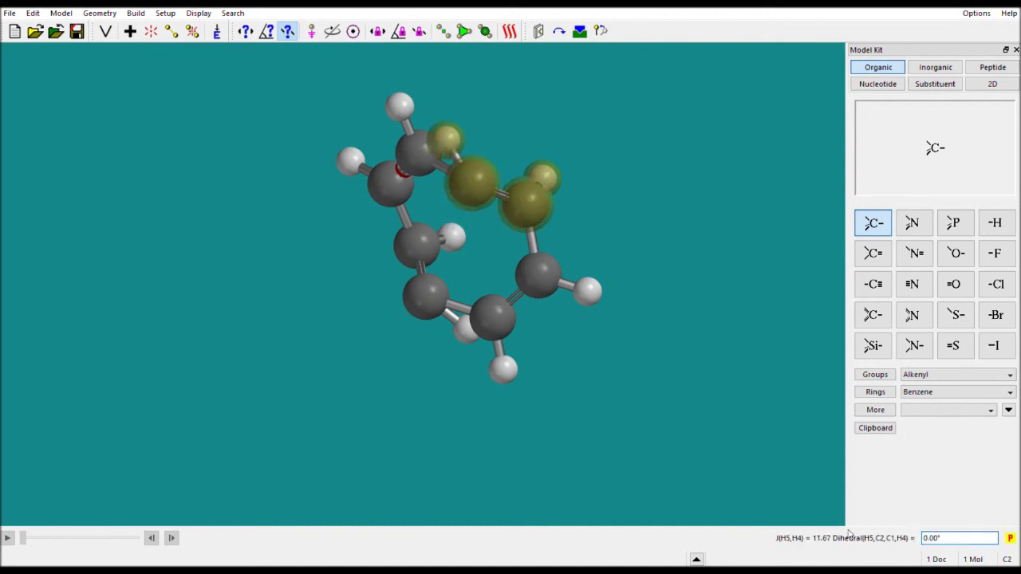
{"action": "left_click", "coordinate": [223, 33]}
{"action": "left_click_drag", "start_coordinate": [538, 197], "coordinate": [444, 310]}
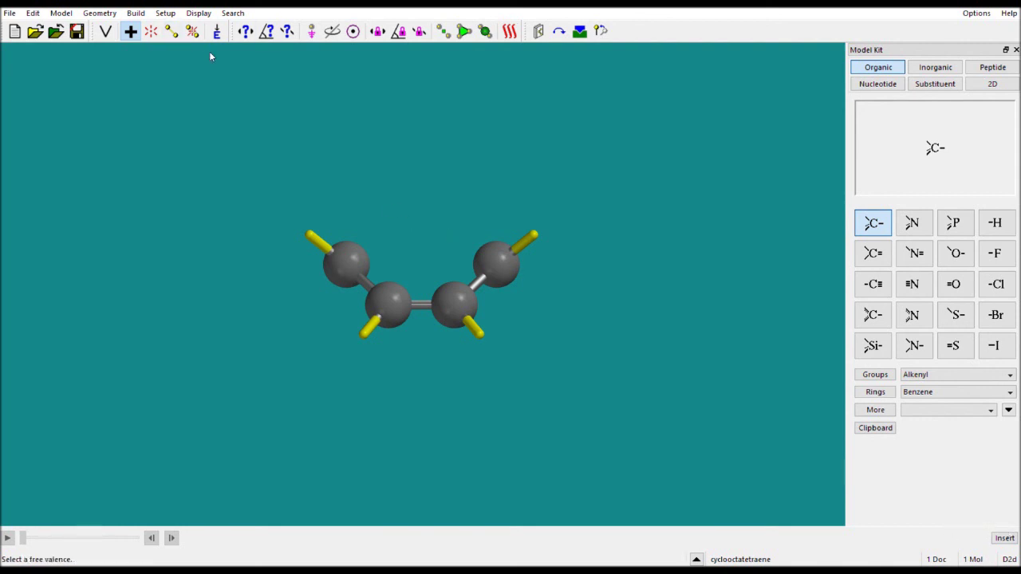
{"action": "left_click_drag", "start_coordinate": [481, 335], "coordinate": [503, 336]}
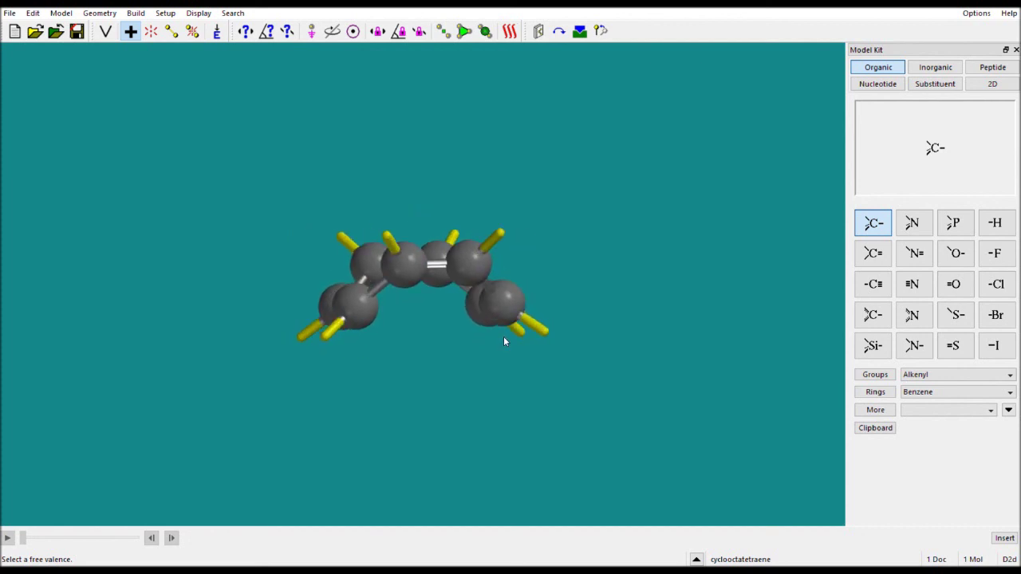